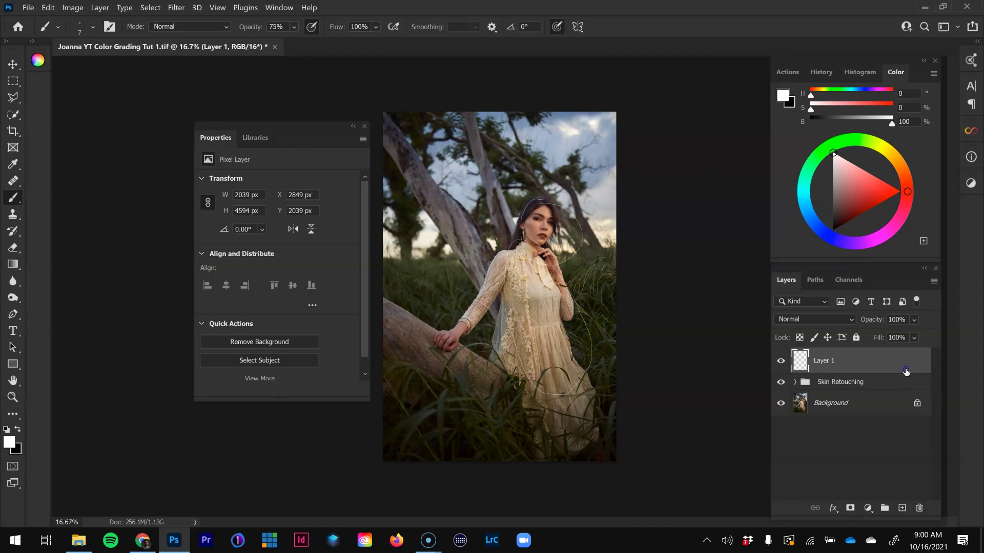
- Delete the layer above Skin Retouching, then paint a test Layer 1 and delete it too
drag(906, 365, 907, 511)
click(903, 508)
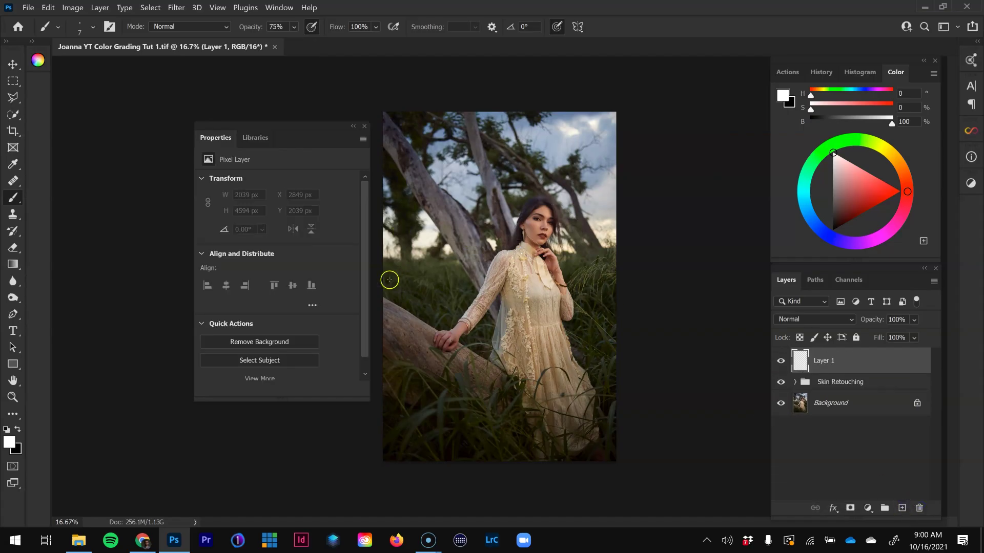
drag(463, 297, 425, 250)
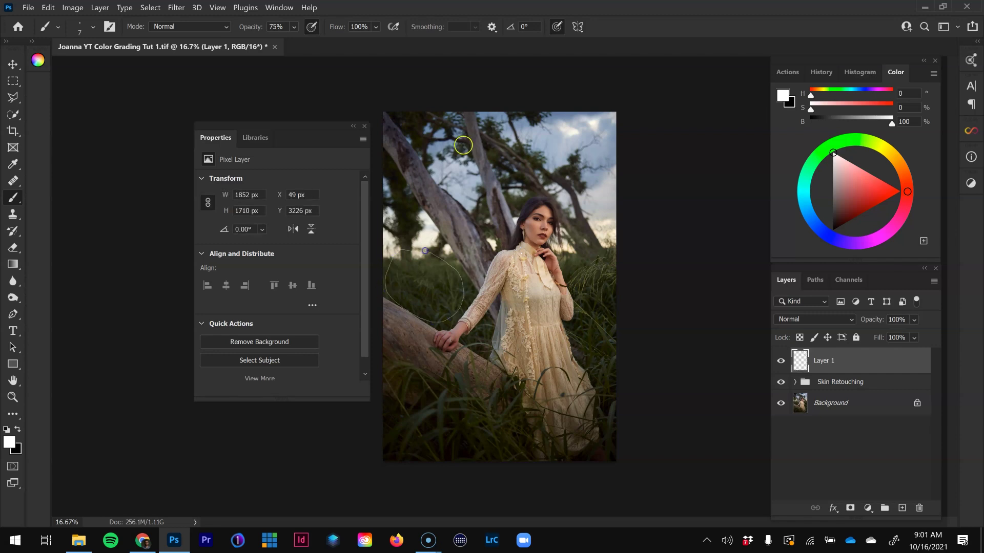
drag(608, 377, 606, 277)
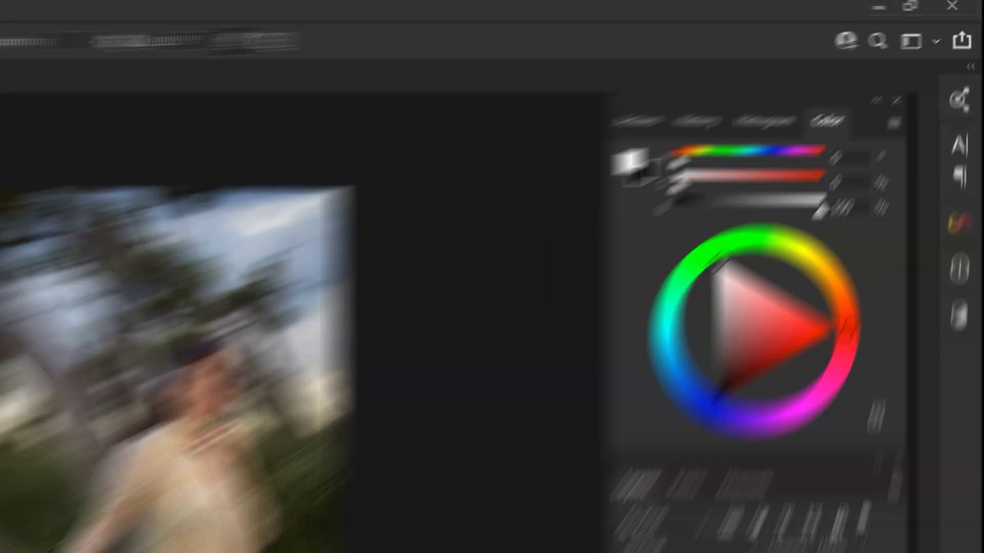
drag(840, 356, 918, 508)
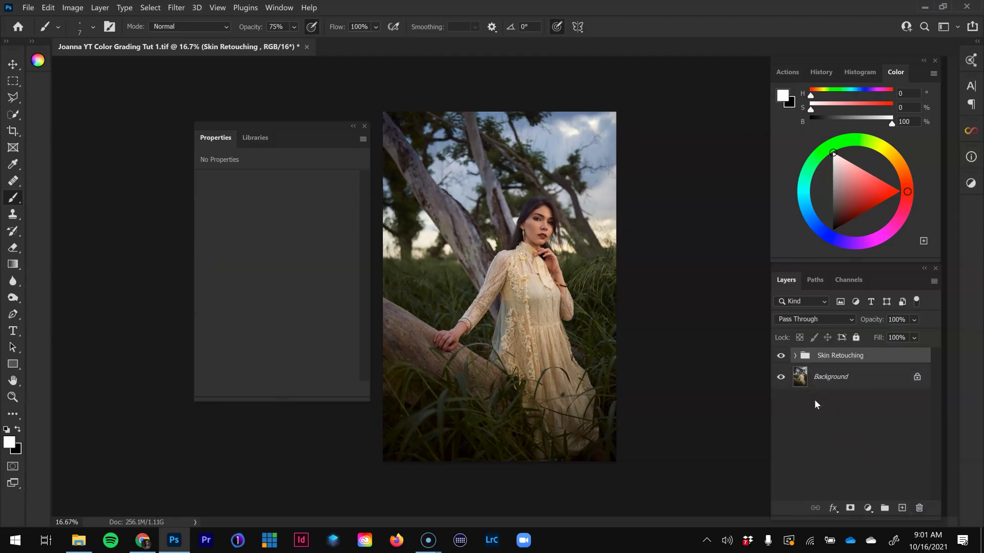
- Select the Skin Retouching group and add a Curves adjustment layer above it
click(823, 358)
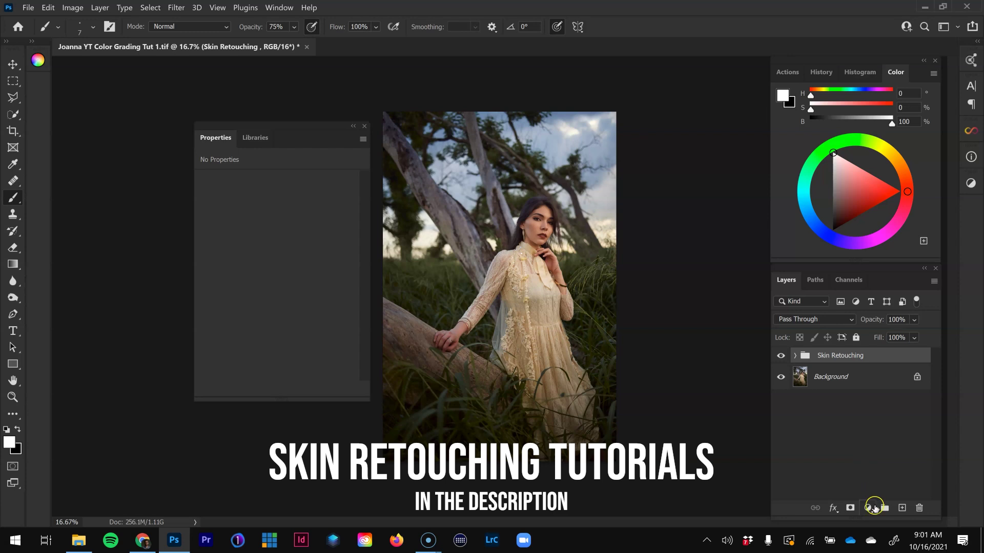
click(868, 507)
click(820, 442)
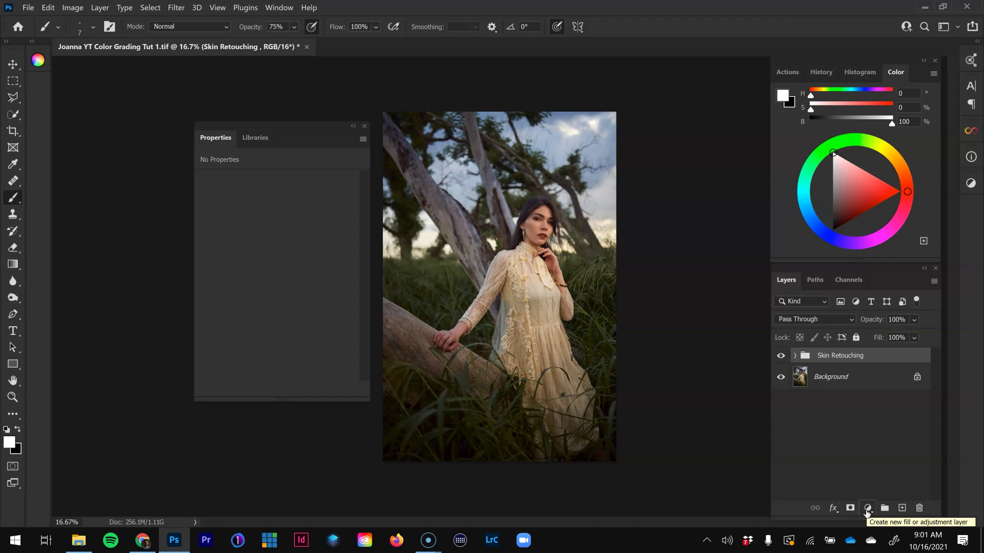
click(867, 508)
- Add a Curves adjustment layer and switch its channel to Red
click(889, 346)
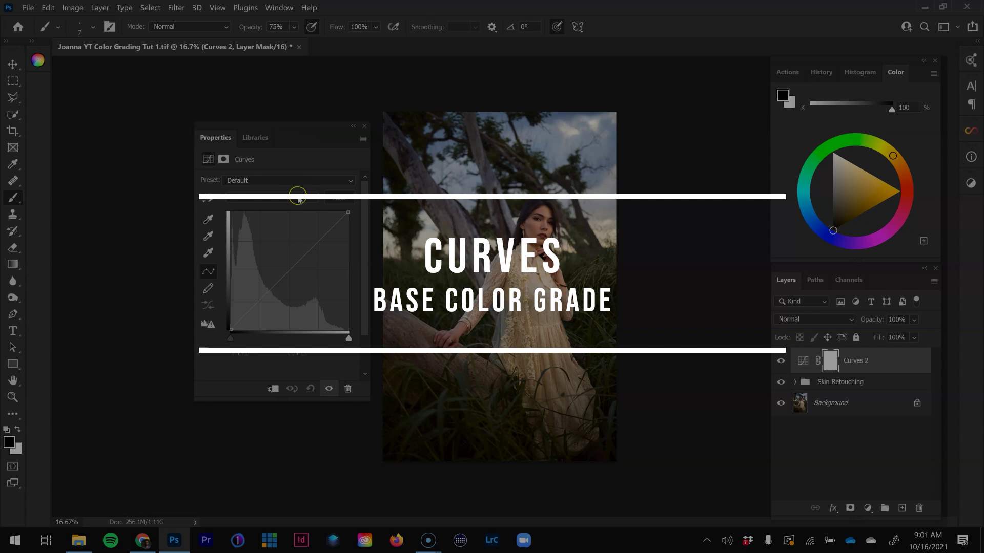
click(297, 197)
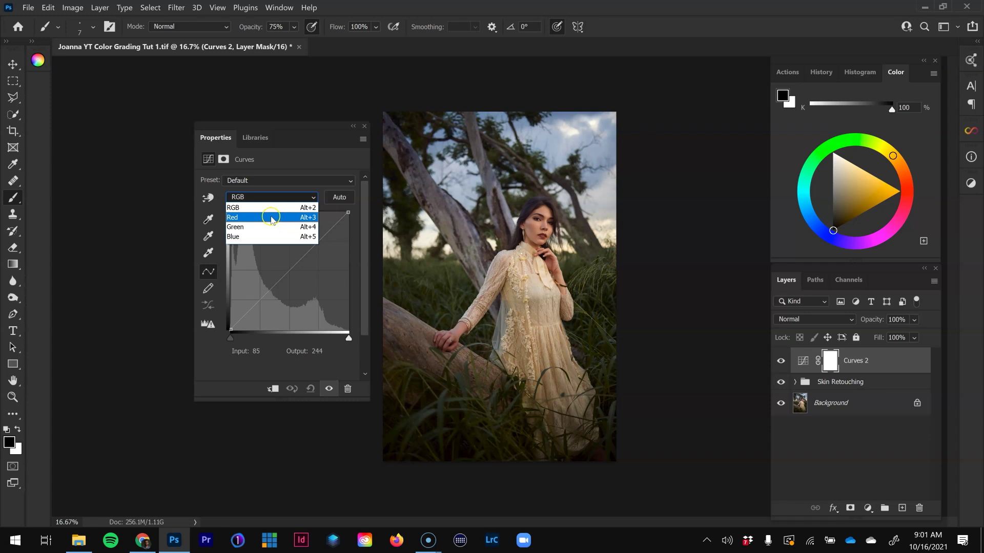
click(271, 217)
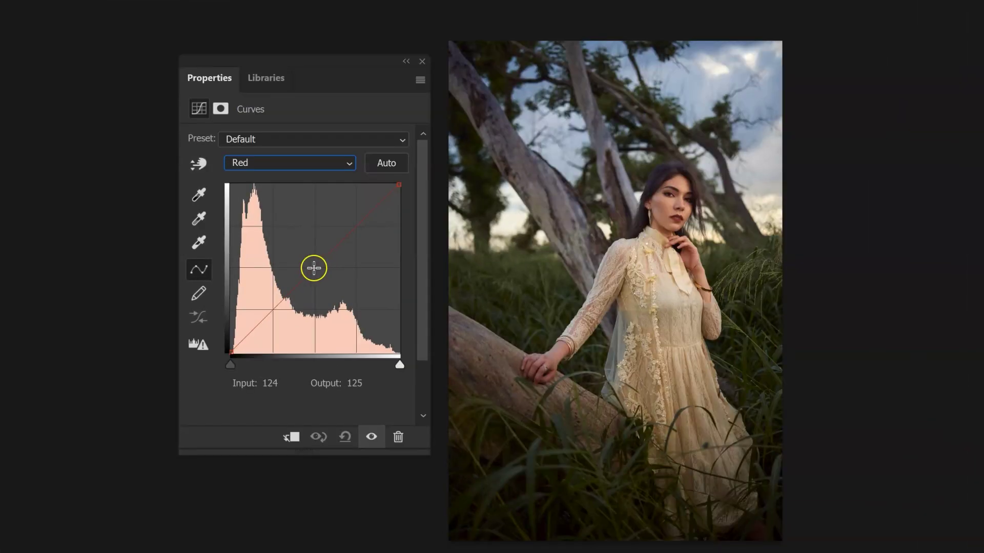
- Add a midpoint to the Red curve and lower its white point to output 240
drag(288, 272, 321, 282)
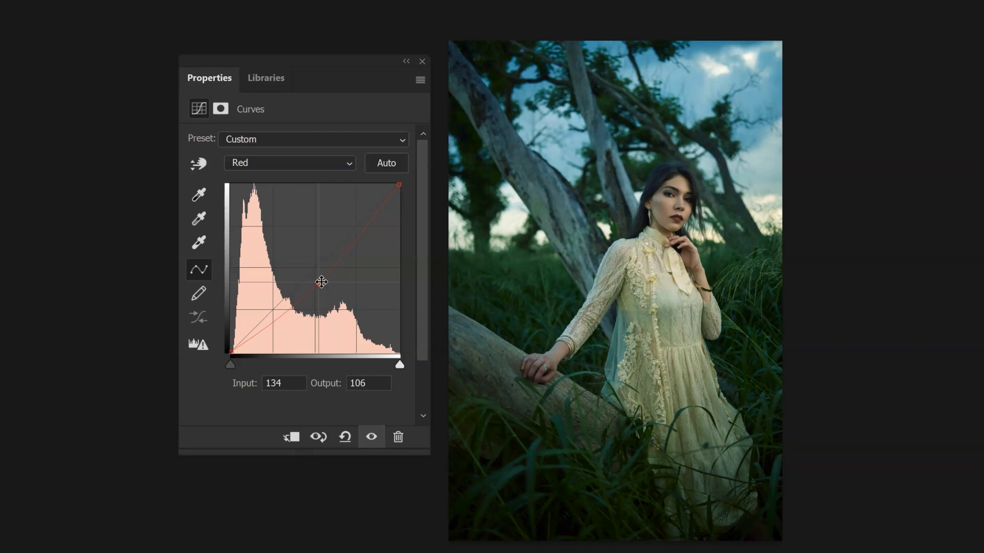
click(318, 281)
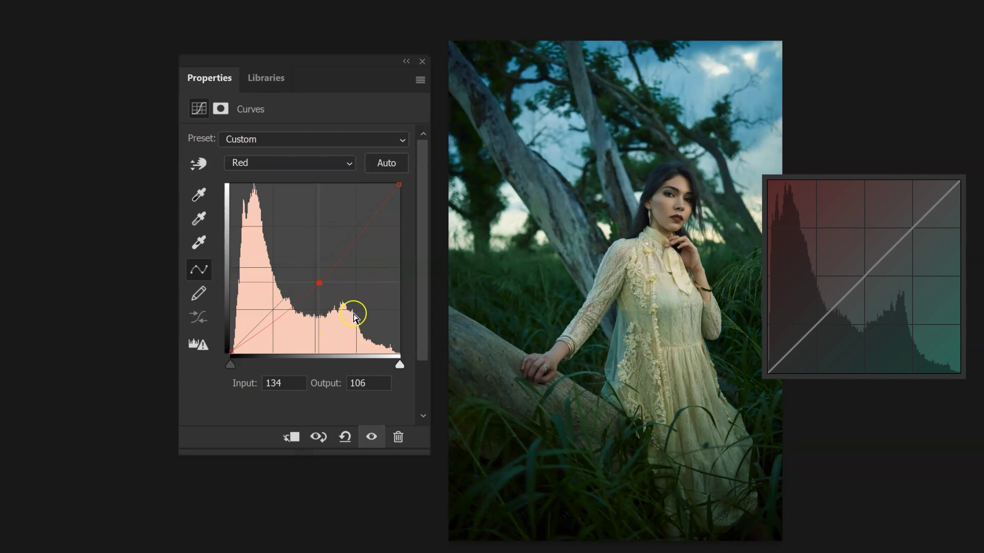
drag(321, 284, 317, 269)
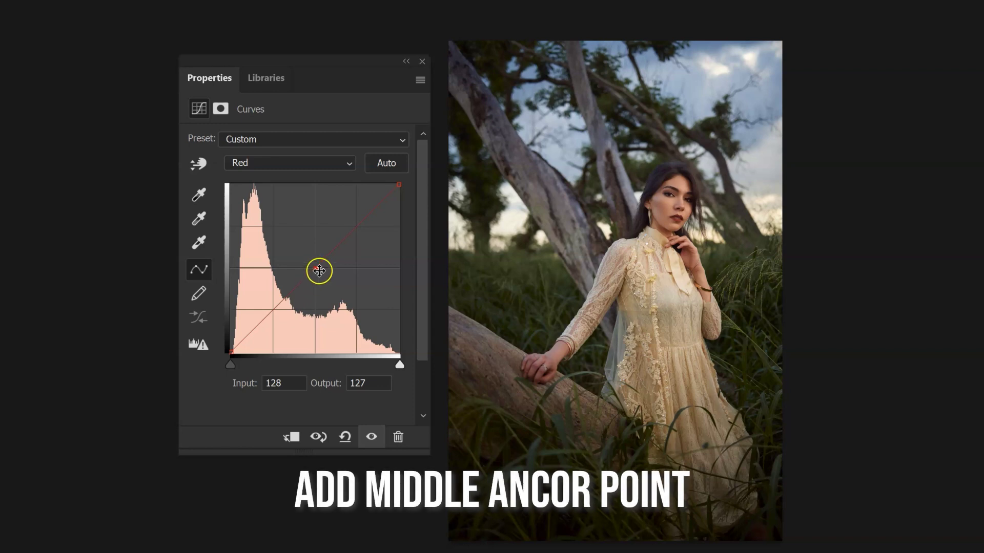
click(399, 184)
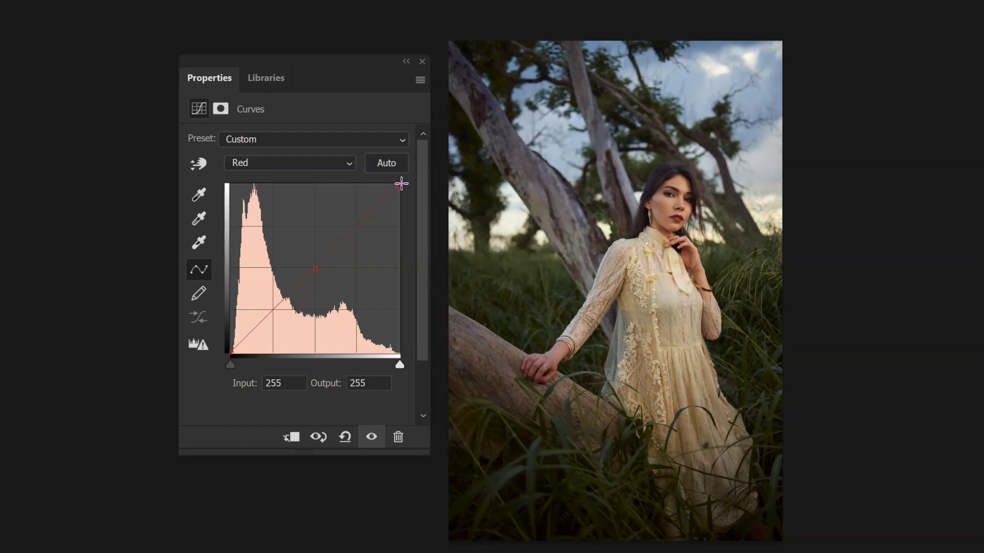
drag(401, 184, 397, 173)
drag(397, 183, 410, 195)
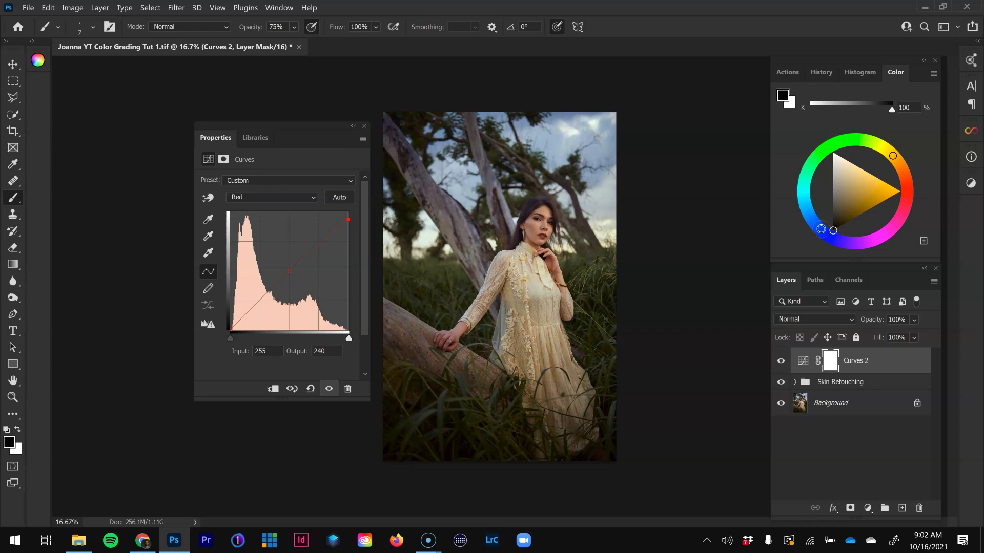
- On the Green curve, add a midpoint anchor and pull the white point in to input 235
click(302, 199)
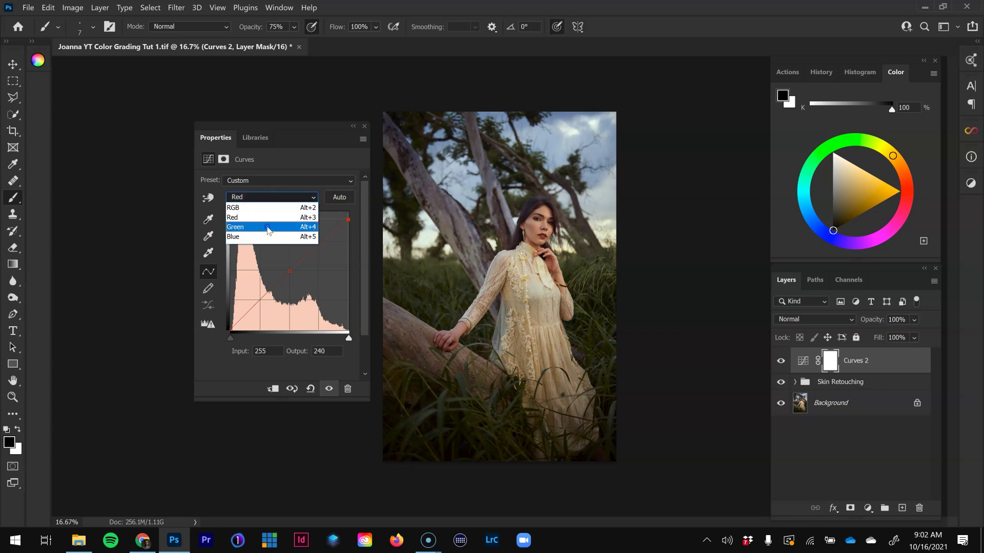
click(267, 227)
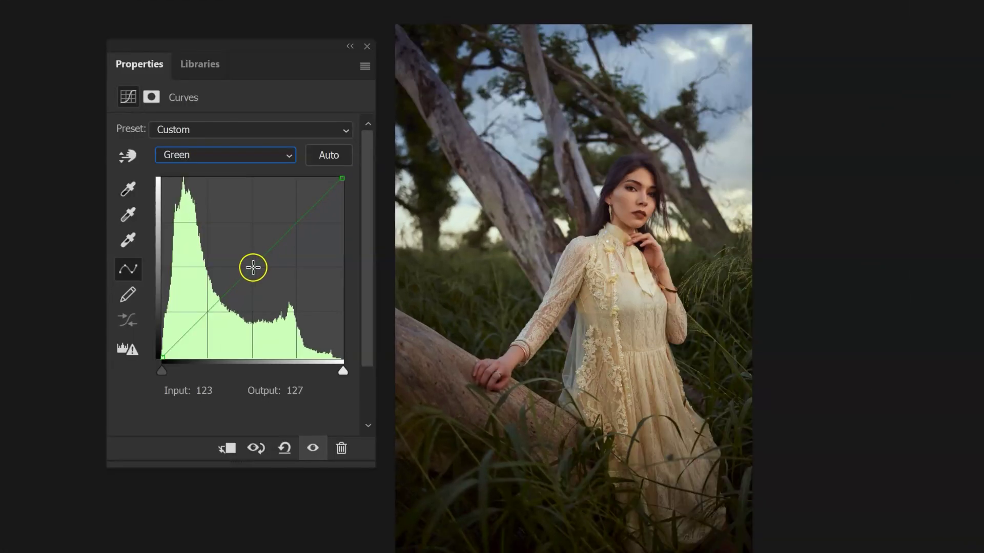
click(252, 268)
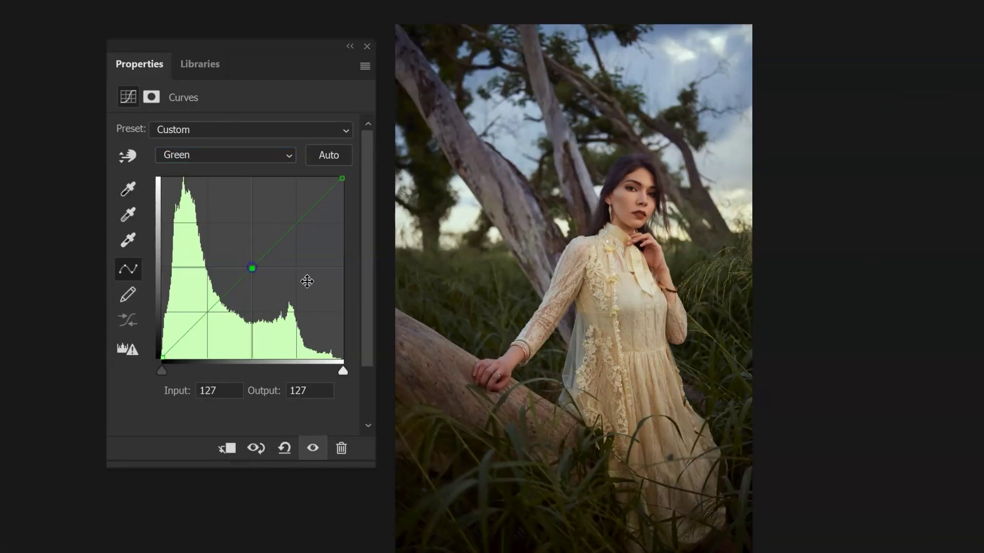
click(343, 178)
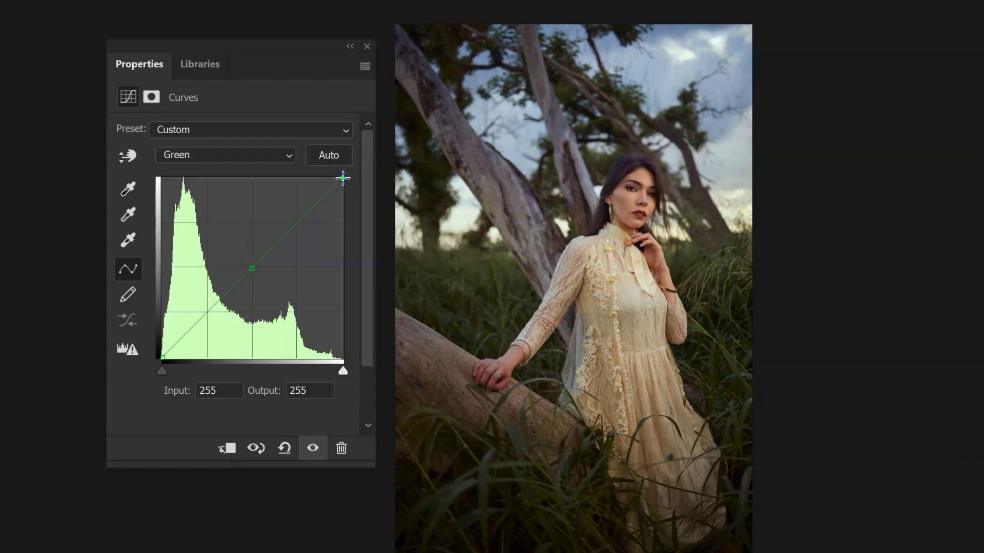
drag(343, 178, 297, 166)
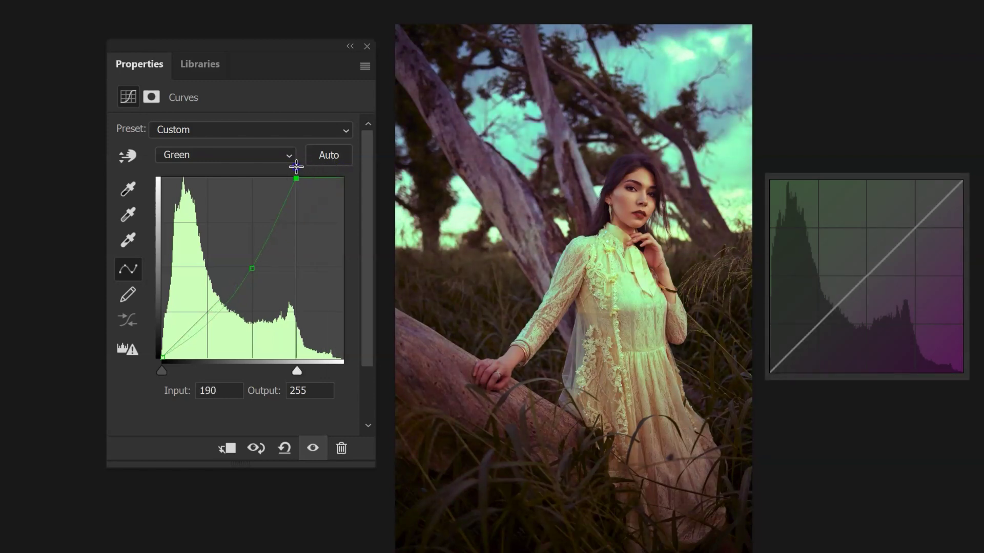
mouse_move(296, 167)
mouse_down()
mouse_move(307, 165)
mouse_move(287, 163)
mouse_move(295, 163)
mouse_up()
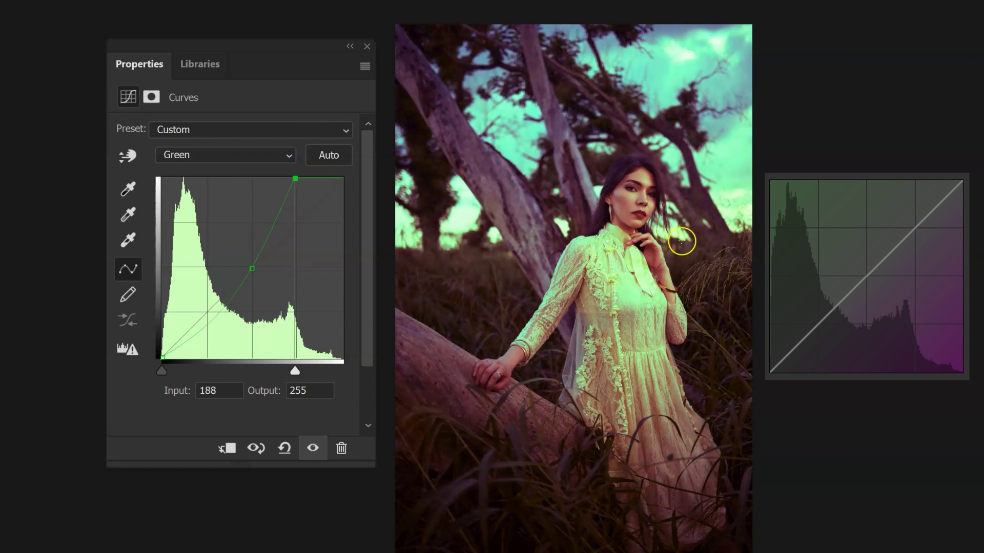
drag(295, 175, 340, 174)
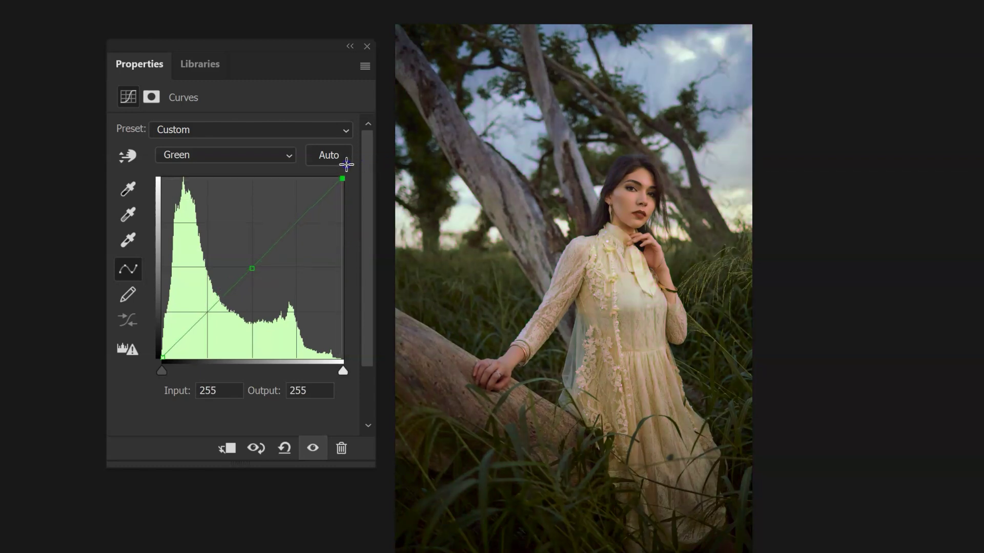
drag(341, 164, 329, 159)
- On the Blue curve, add a midpoint anchor and lower the white point to output 238
click(203, 156)
click(197, 216)
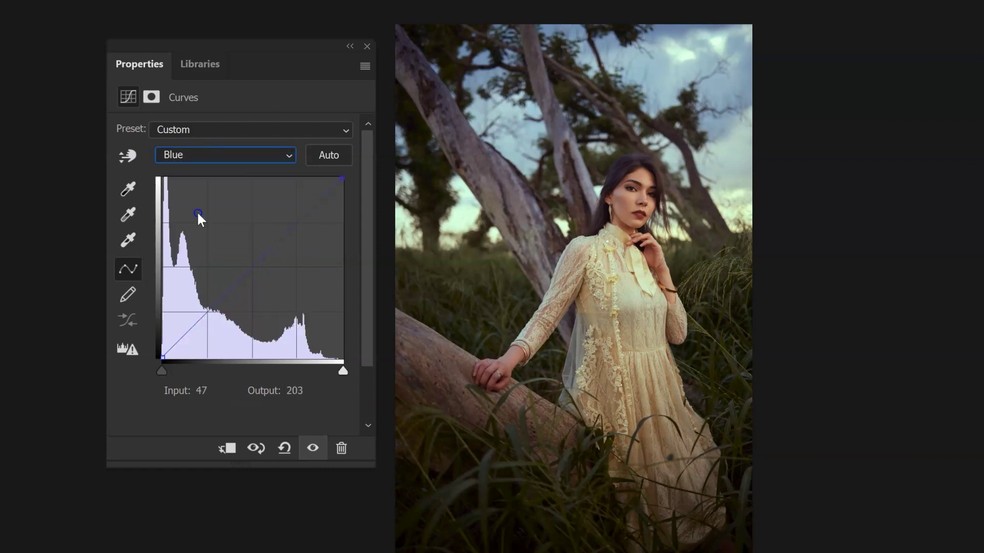
click(253, 268)
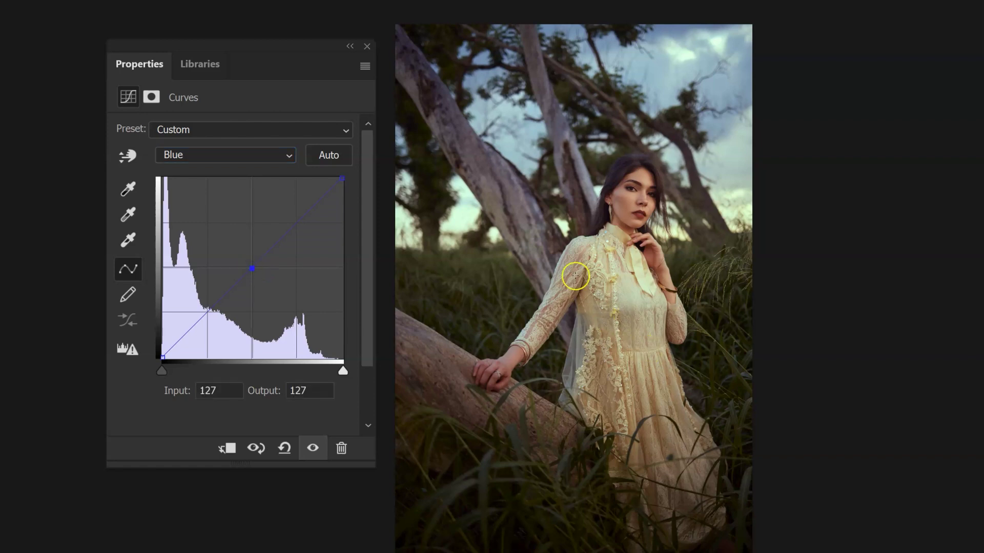
click(345, 179)
mouse_move(344, 184)
mouse_down()
mouse_move(343, 204)
mouse_move(343, 161)
mouse_move(348, 190)
mouse_up()
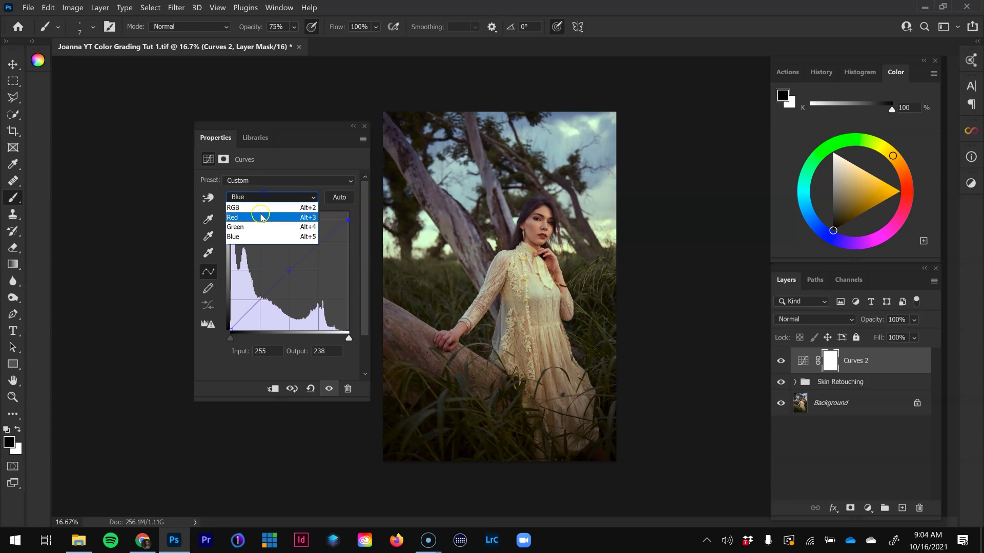
- Test lifting the Red curve's black point to tint shadows, then return it near zero
click(261, 229)
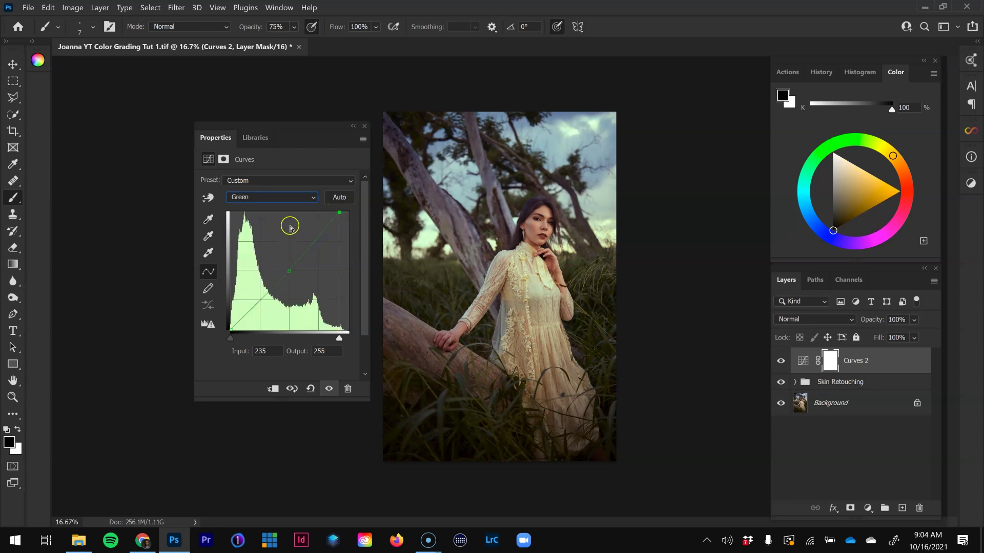
click(291, 199)
click(295, 220)
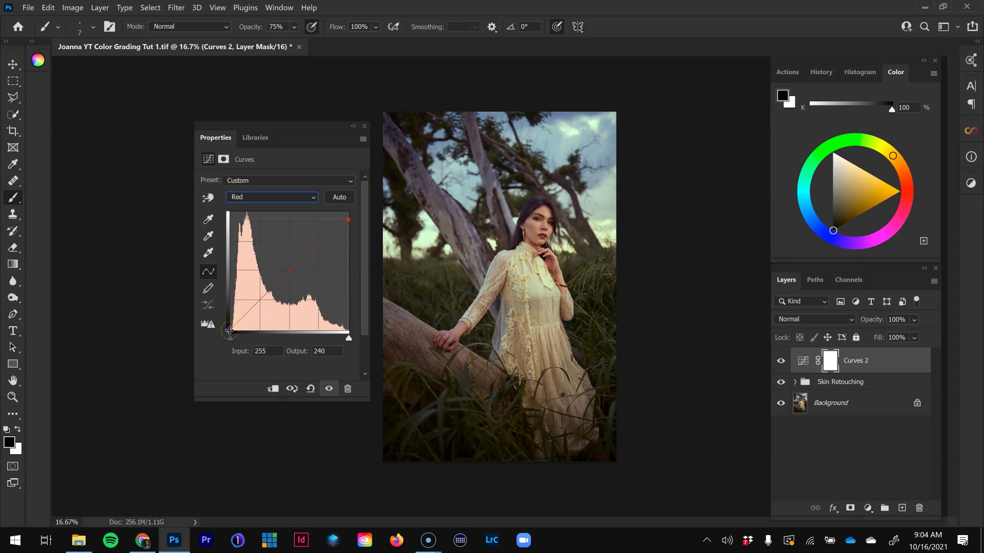
mouse_move(230, 330)
mouse_down()
mouse_move(225, 318)
mouse_move(215, 335)
mouse_up()
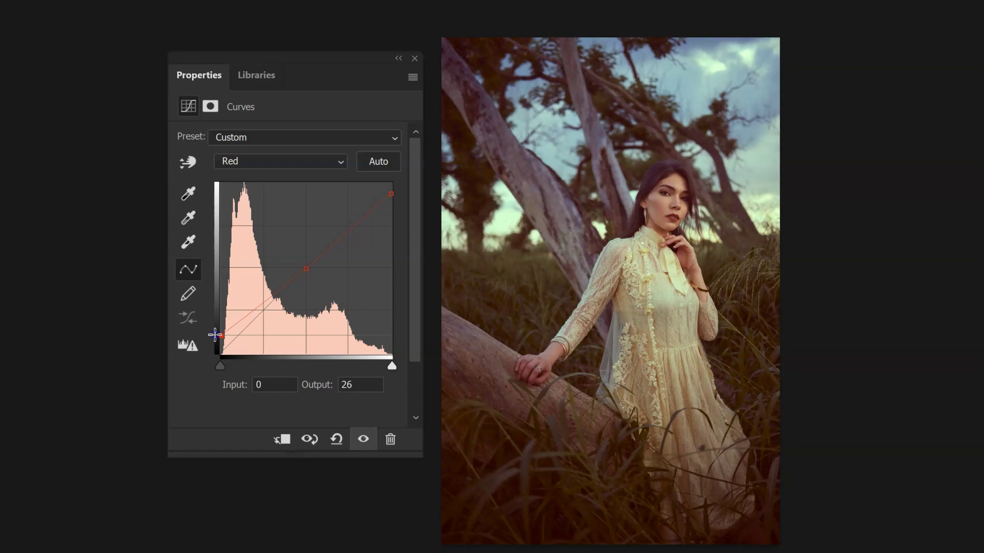
drag(214, 335, 210, 353)
click(368, 391)
click(220, 352)
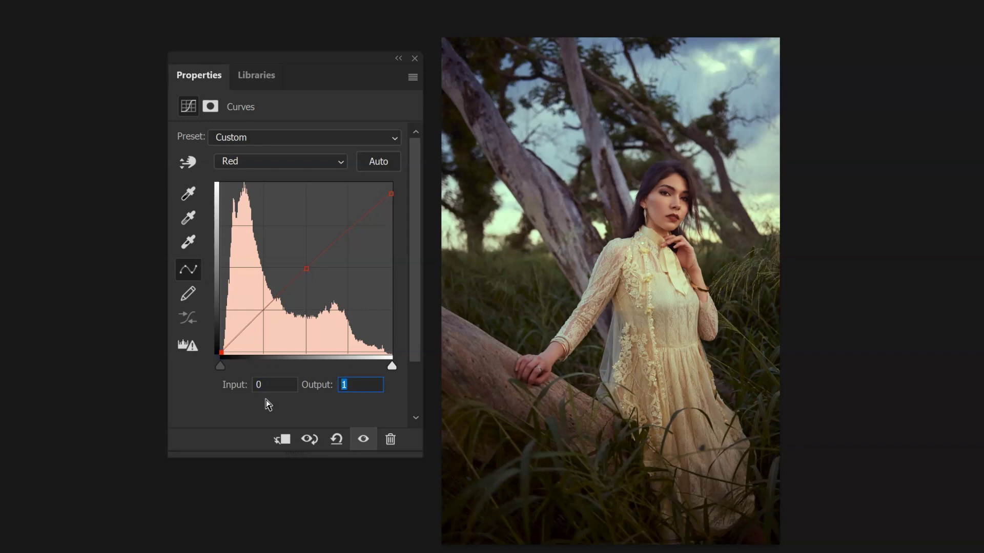
- Move the Green curve's black point back near the corner, input 3, removing the magenta cast
click(279, 161)
click(270, 202)
drag(232, 358, 267, 353)
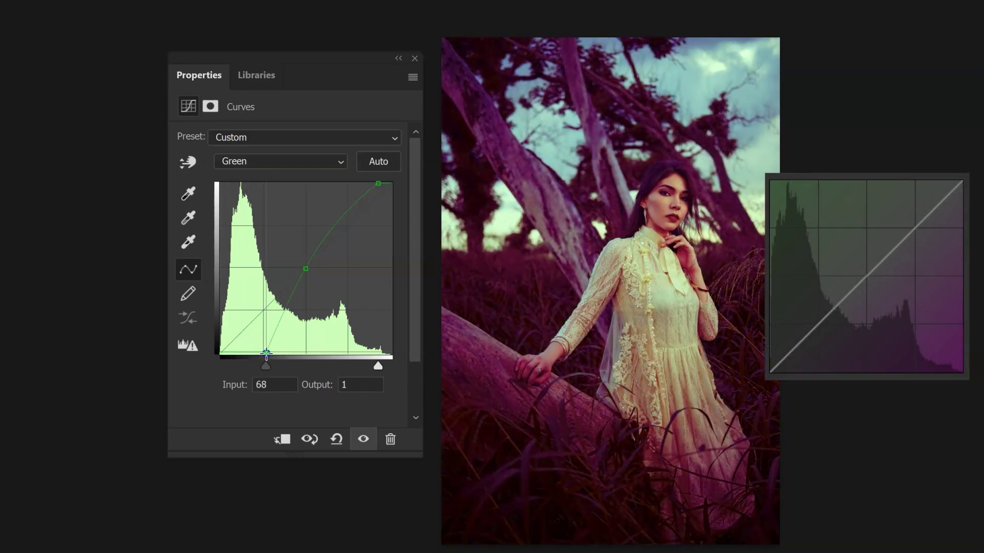
drag(267, 353, 221, 353)
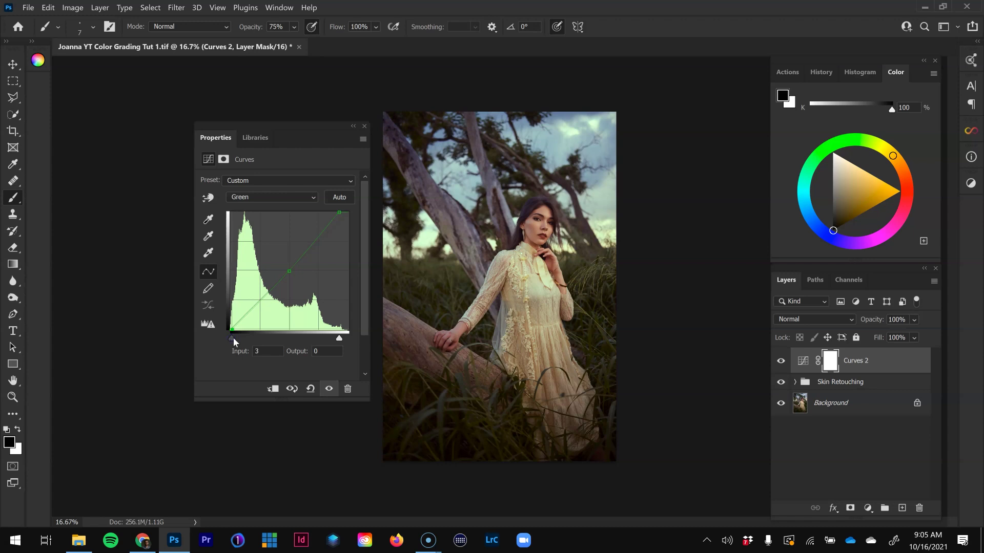
- Lift the Blue curve's black point to output 2, then return to the composite RGB curve
click(264, 196)
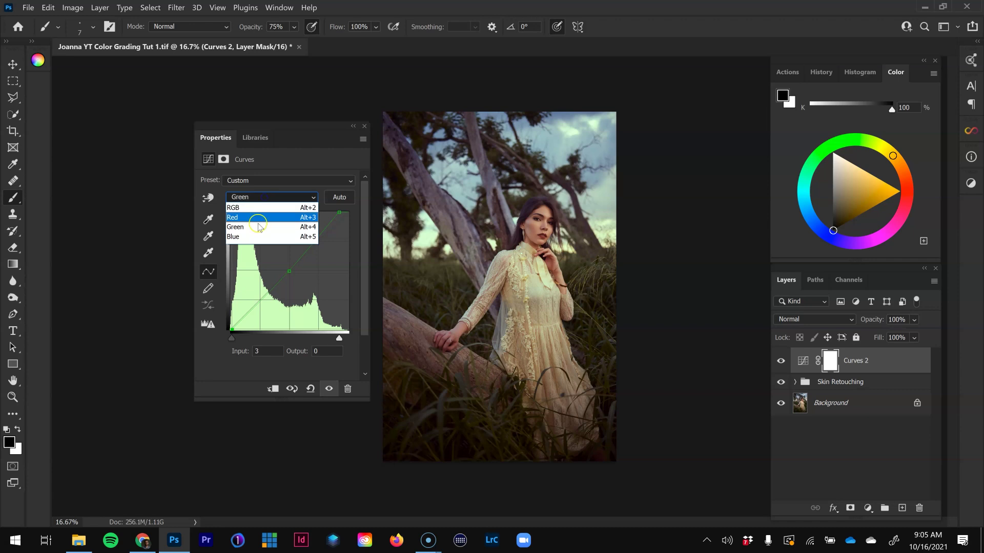
click(258, 237)
drag(231, 341, 229, 343)
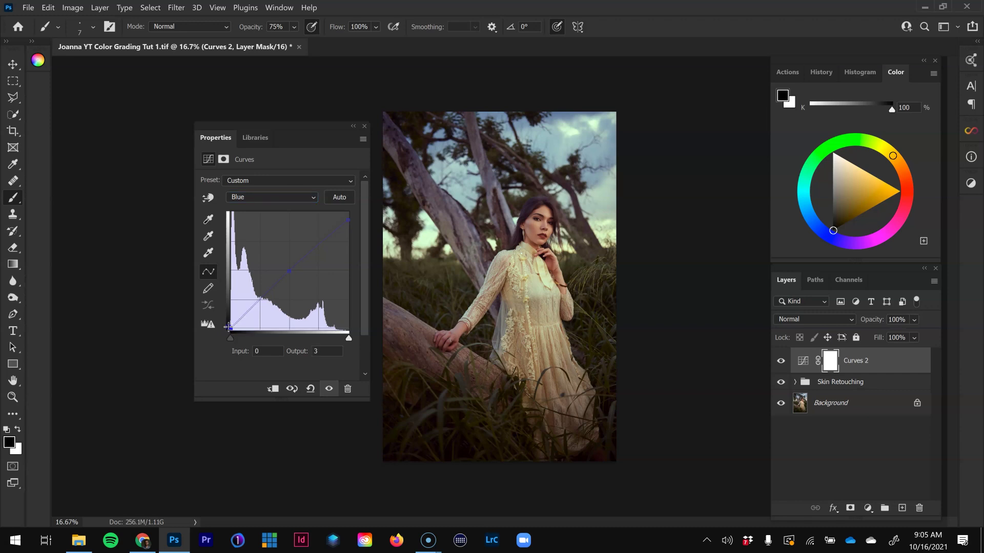
drag(227, 326, 226, 328)
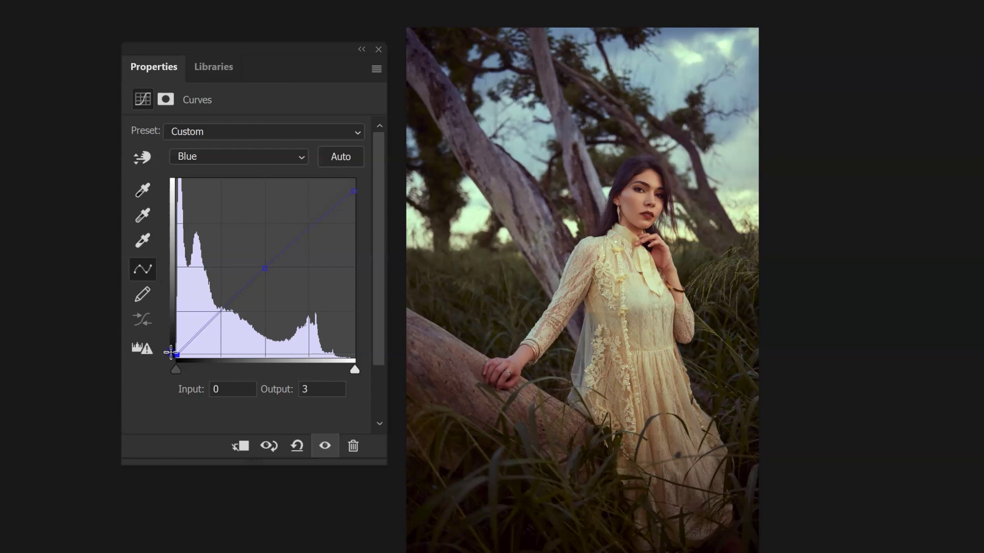
click(324, 349)
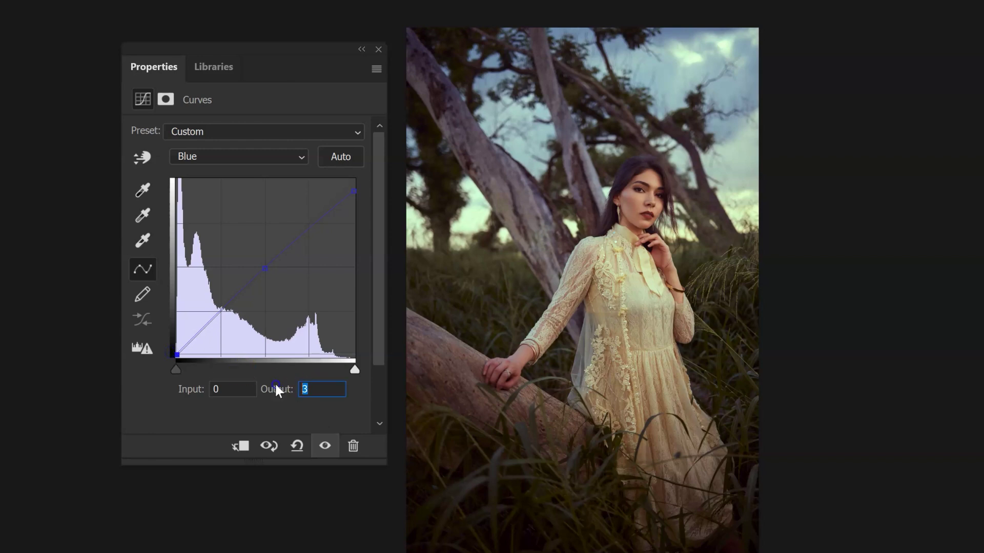
text(2)
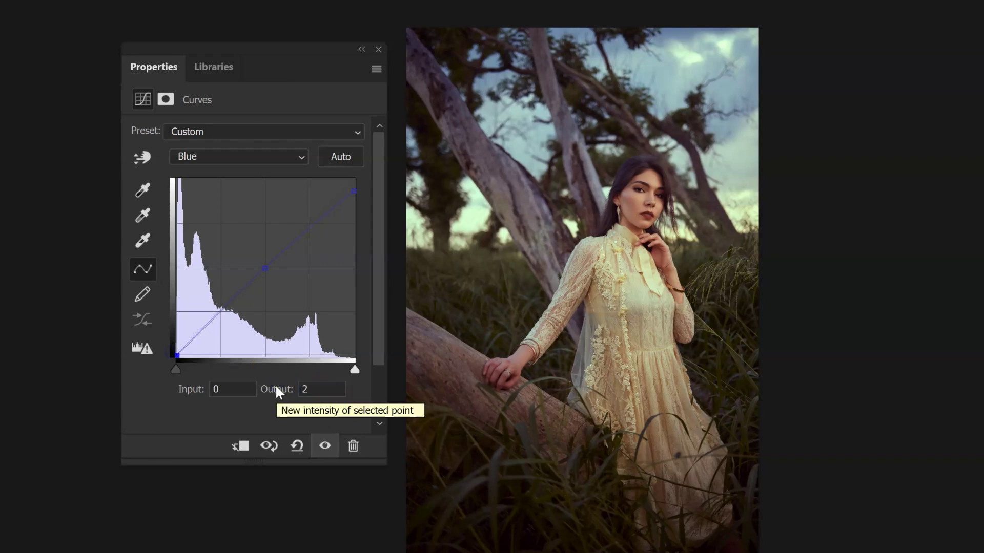
click(172, 356)
mouse_move(172, 355)
mouse_down()
mouse_move(158, 307)
mouse_move(153, 369)
mouse_move(241, 372)
mouse_move(213, 385)
mouse_move(169, 382)
mouse_move(163, 353)
mouse_up()
click(263, 388)
text(2)
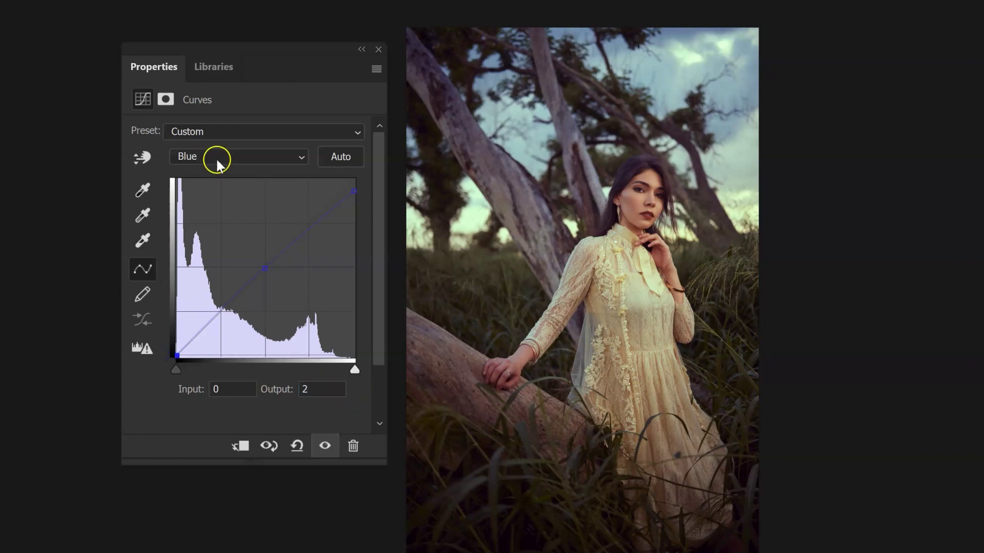
click(216, 158)
click(221, 166)
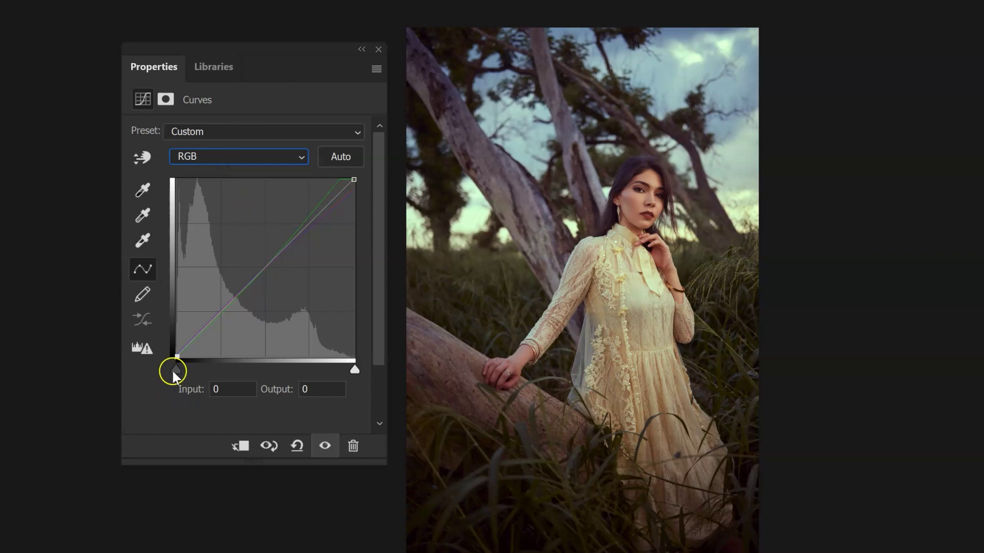
- Nudge the composite RGB black point right and set its Input to 2
drag(175, 371, 177, 372)
double_click(211, 391)
text(2)
click(177, 383)
drag(179, 371, 199, 371)
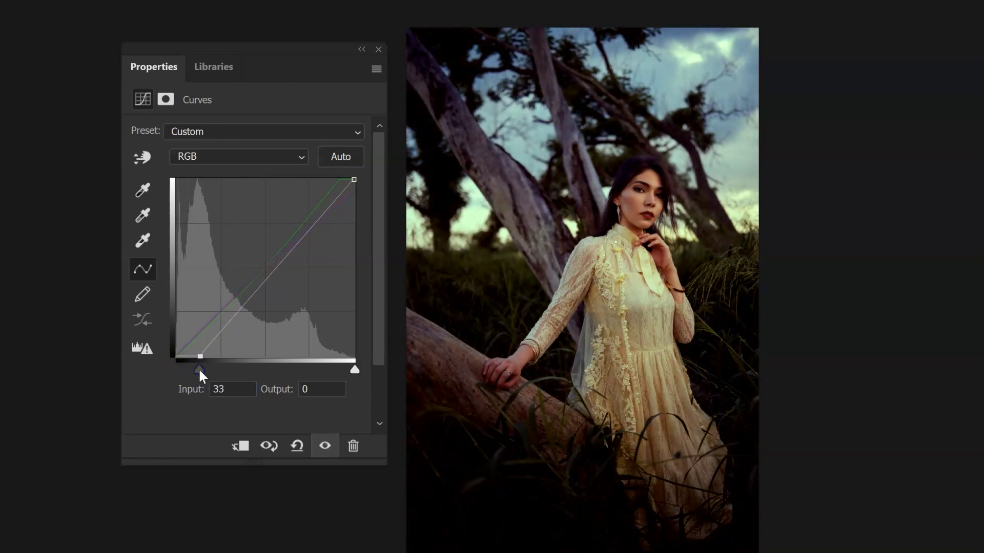
click(234, 389)
text(2)
click(485, 469)
click(982, 401)
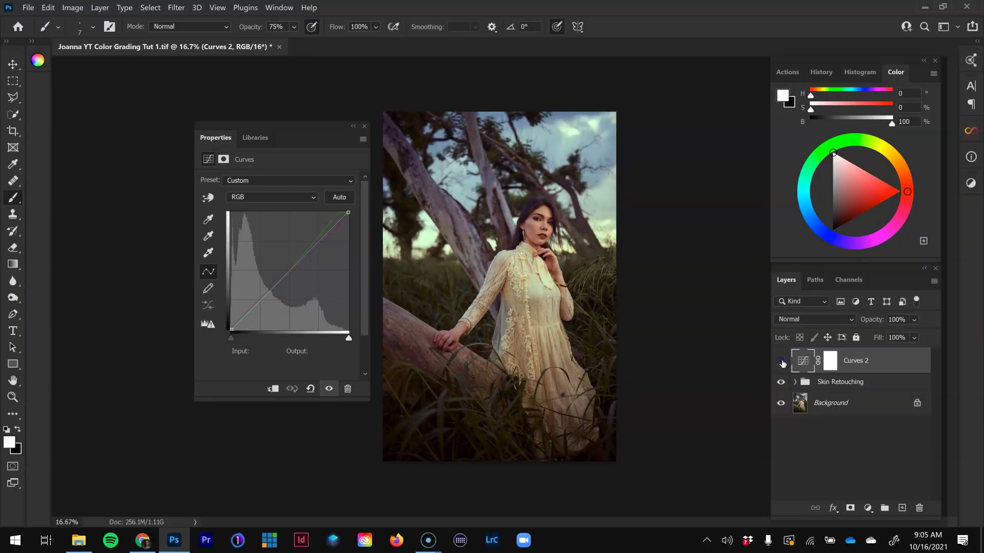
click(782, 362)
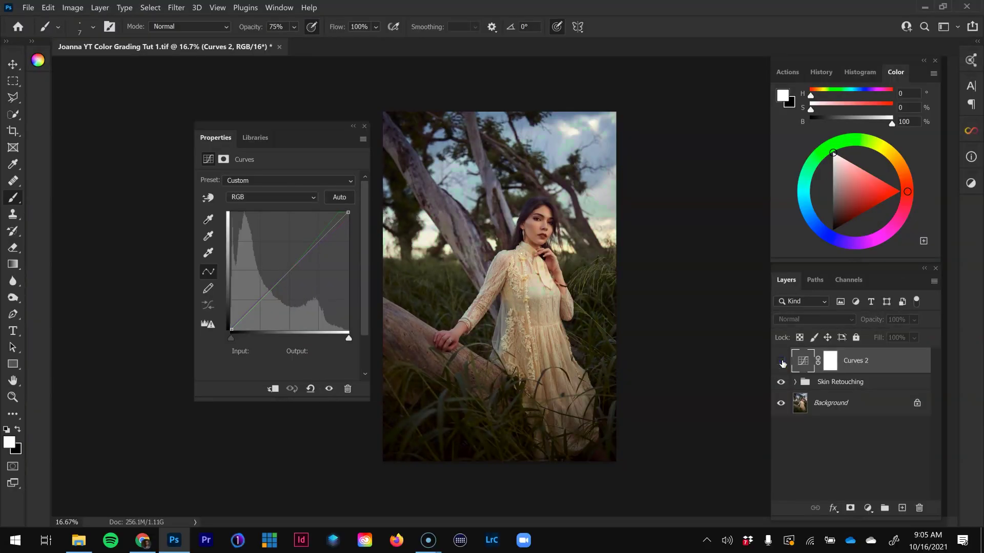
click(781, 362)
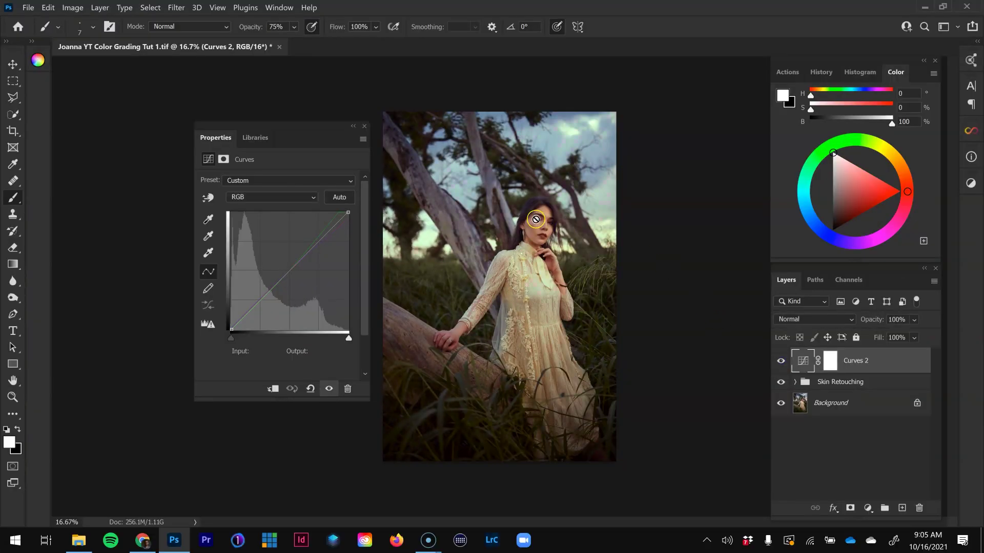
key(z)
click(543, 216)
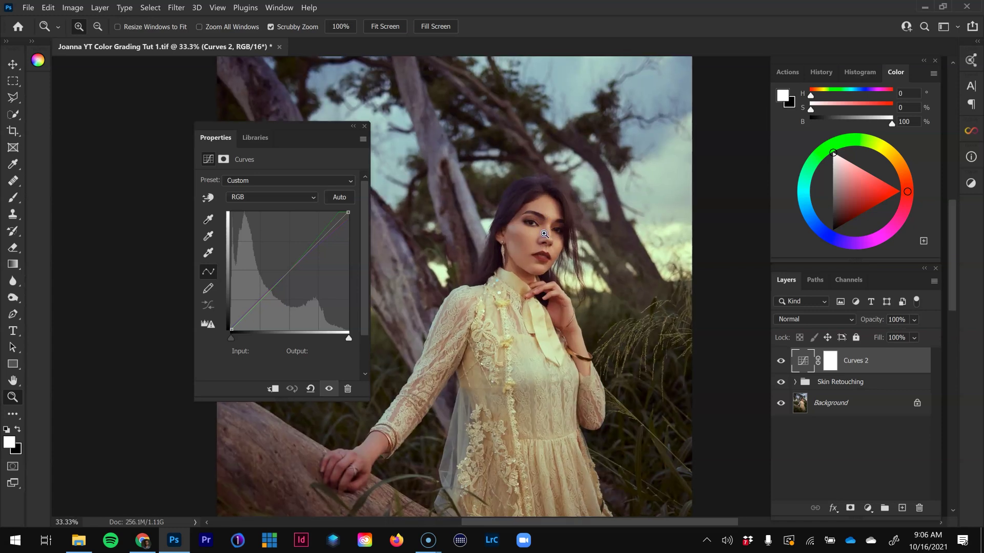
click(566, 351)
click(572, 335)
click(574, 300)
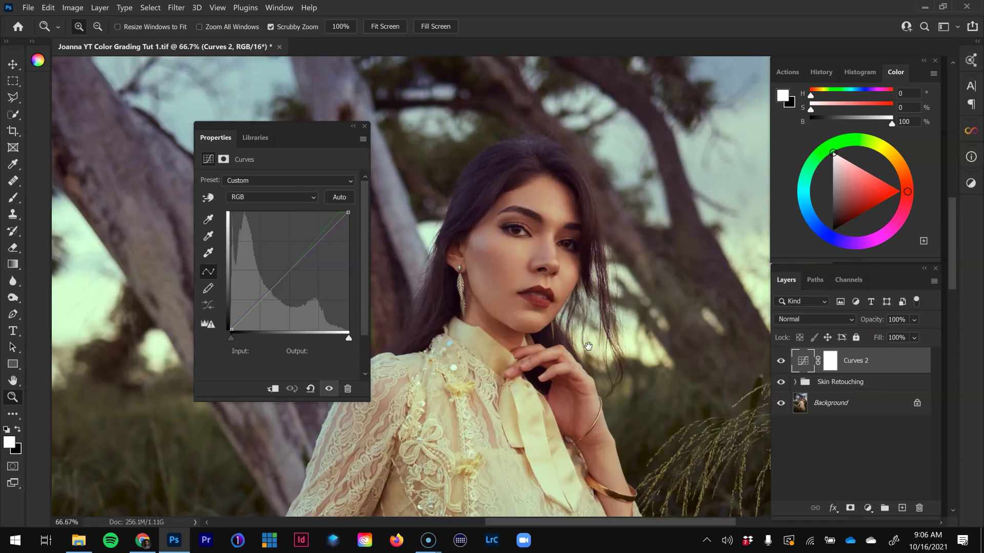
click(781, 362)
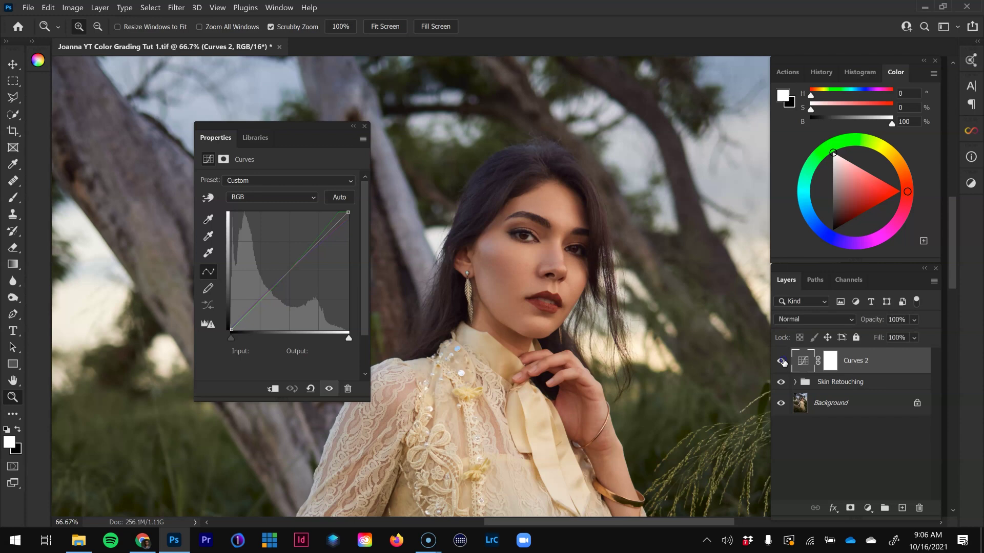
click(782, 362)
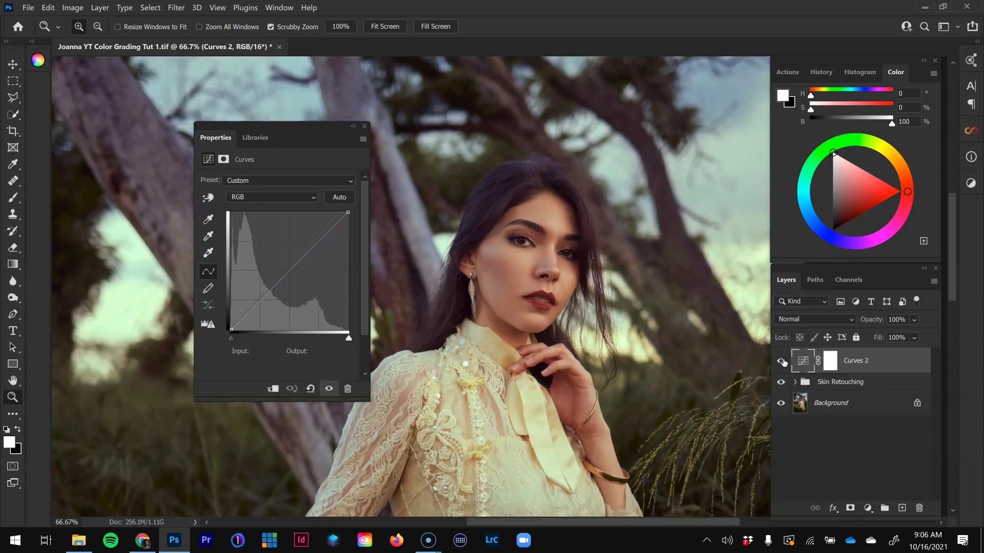
key(ctrl+minus)
key(ctrl+minus)
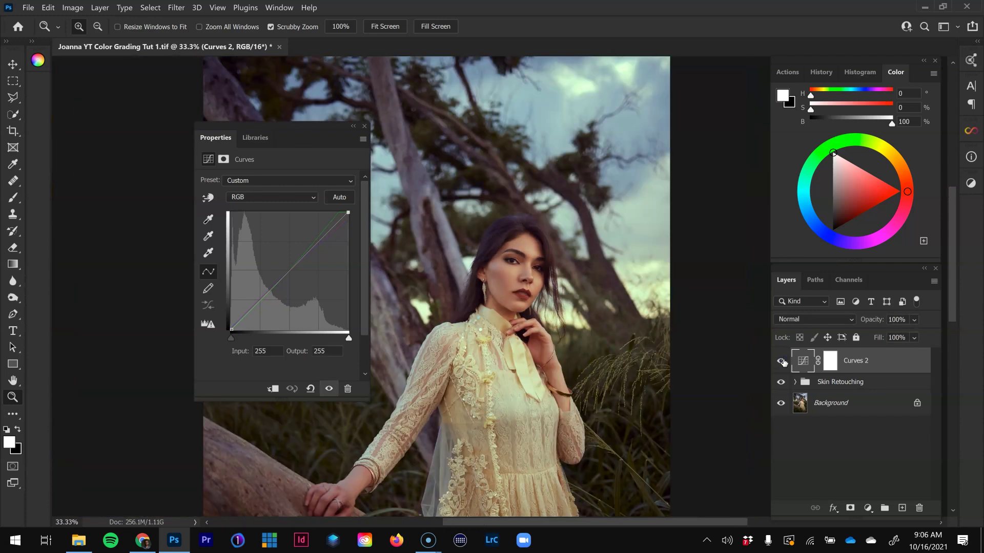
key(ctrl+minus)
key(ctrl+minus)
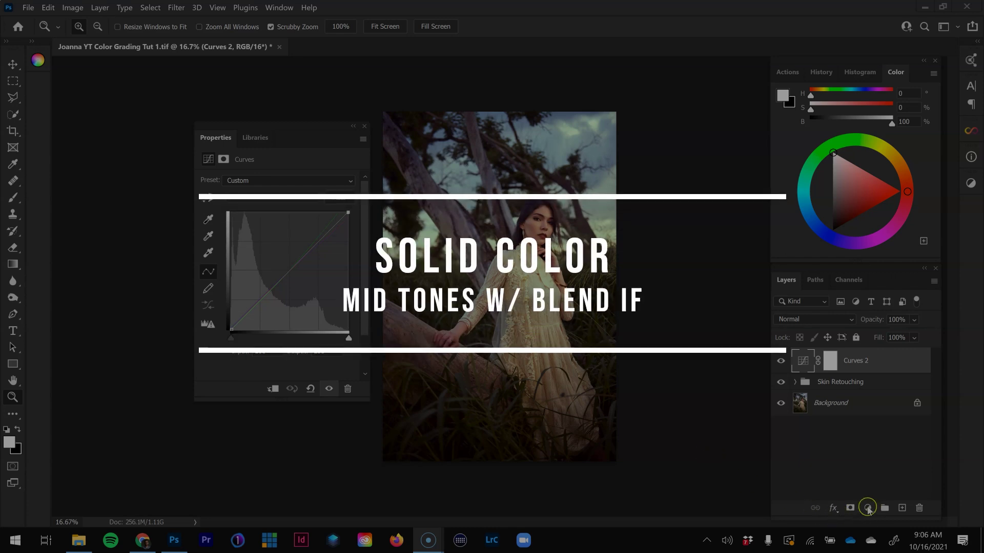
- Add a Solid Color fill layer in bright cyan, hex 00c0ff
click(868, 509)
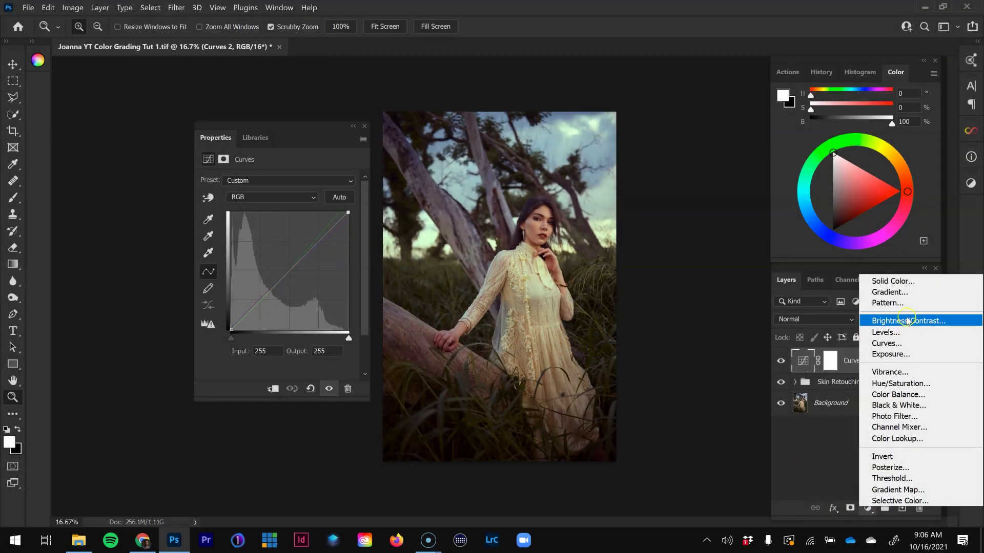
click(902, 281)
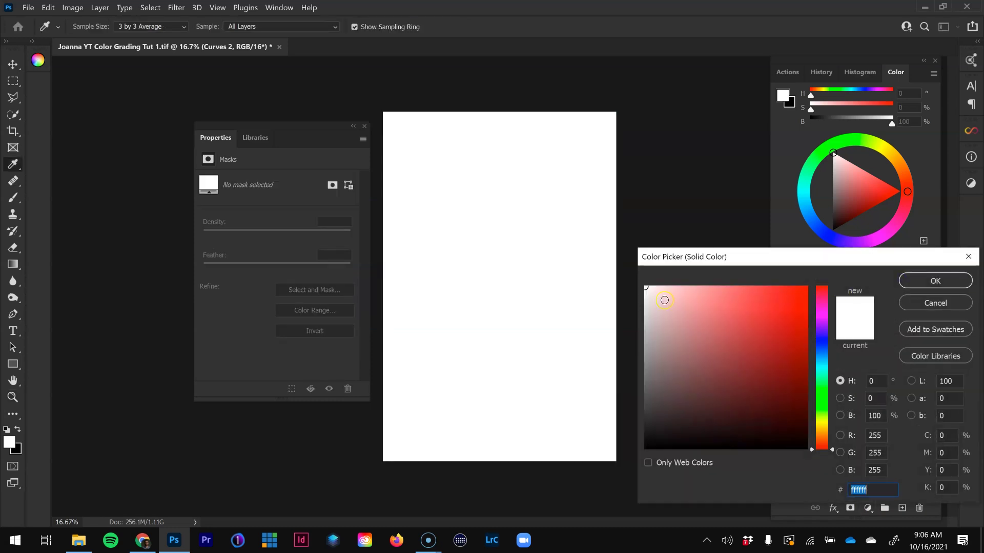
click(823, 364)
drag(813, 264, 723, 277)
drag(677, 328, 663, 305)
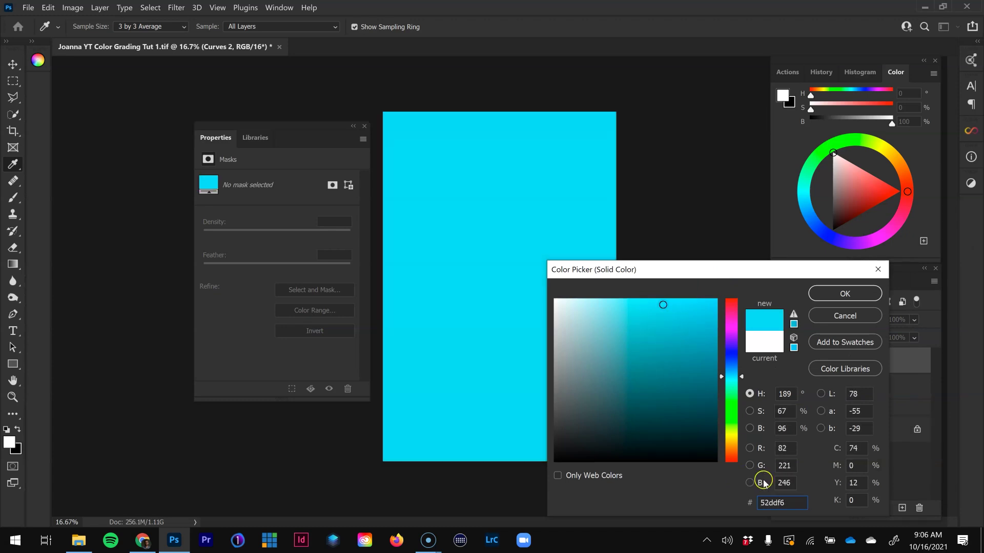
drag(797, 502, 587, 490)
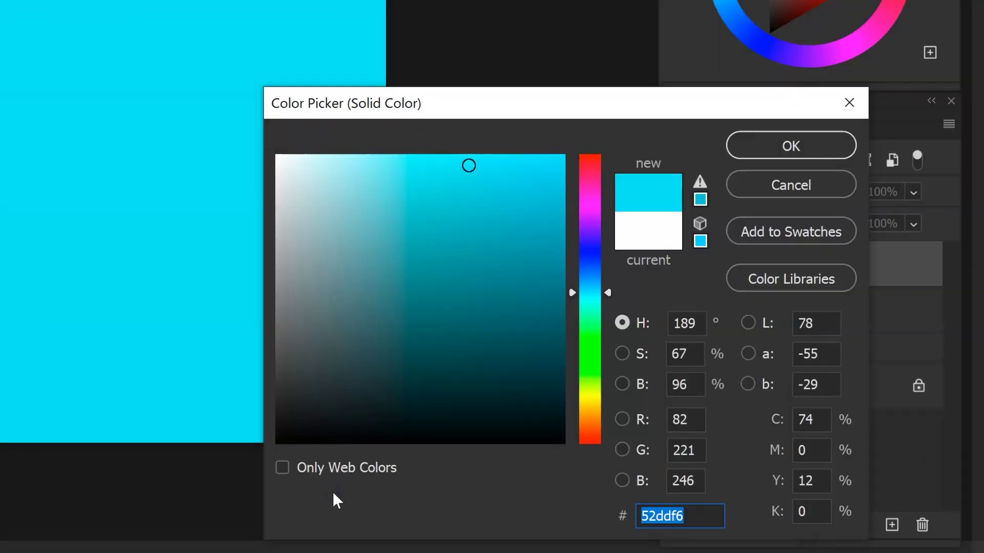
text(00c)
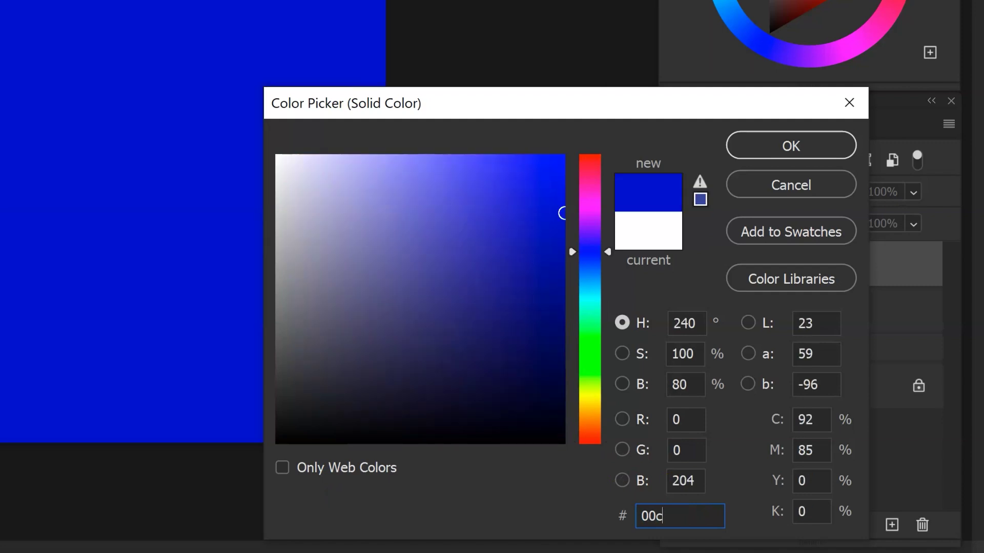
text(0ff)
drag(330, 490, 150, 198)
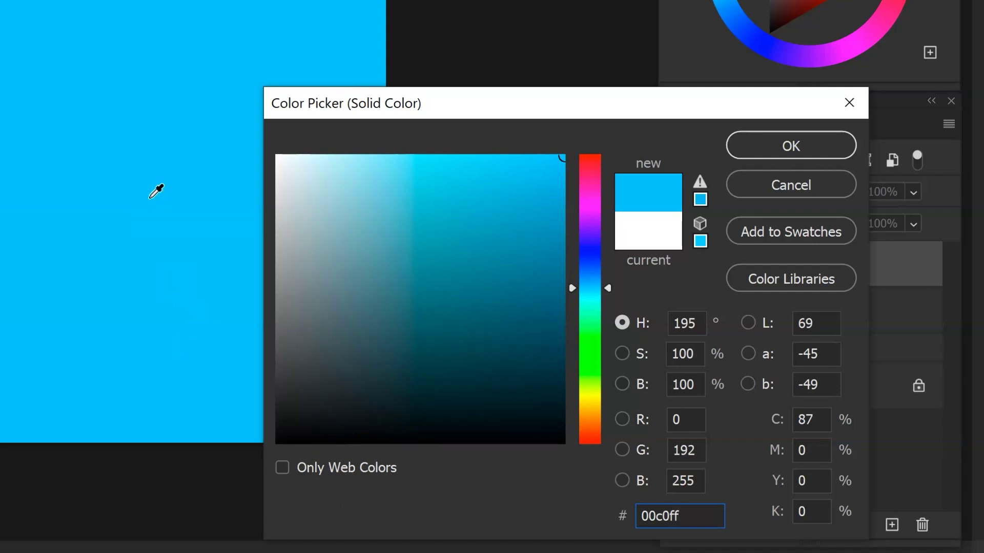
click(841, 147)
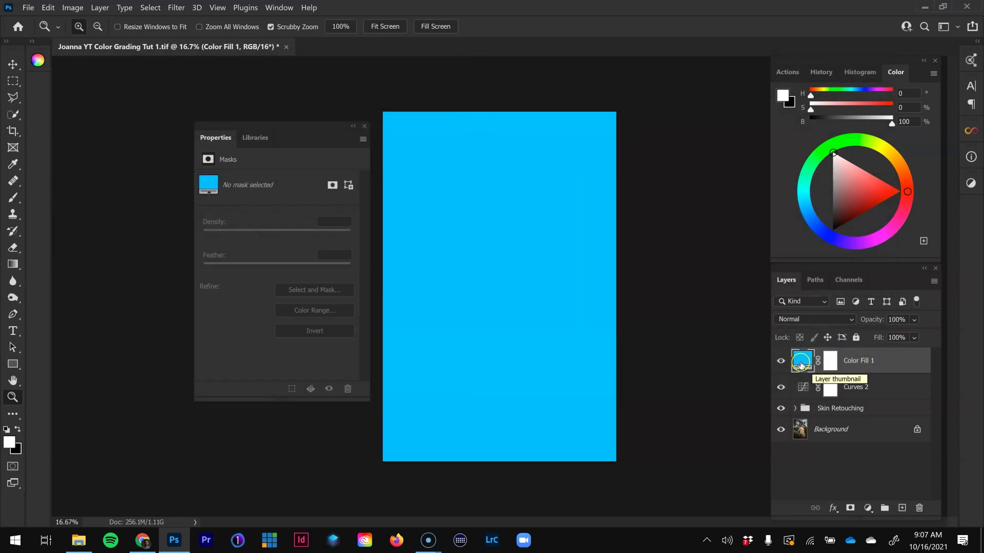
click(830, 320)
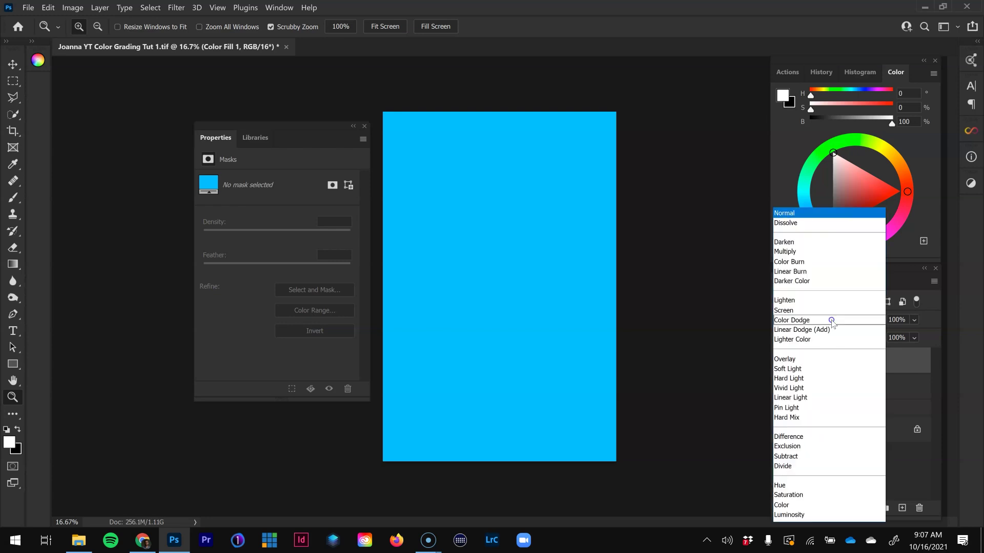
click(814, 369)
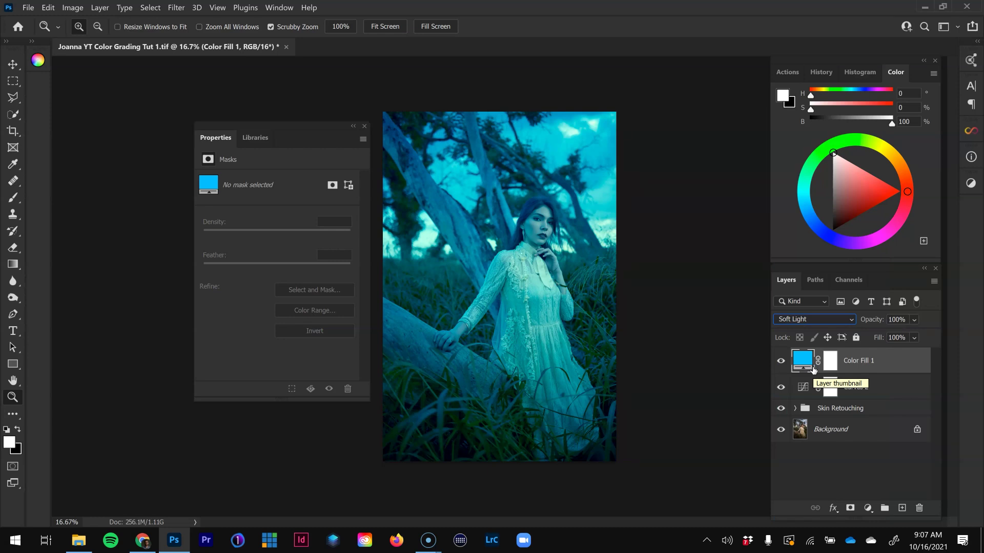
click(829, 319)
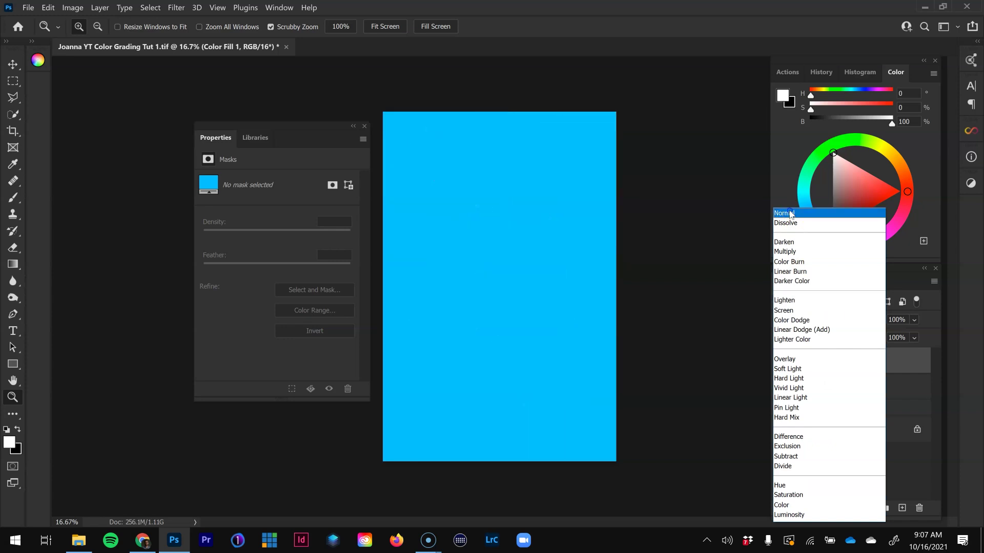
click(792, 213)
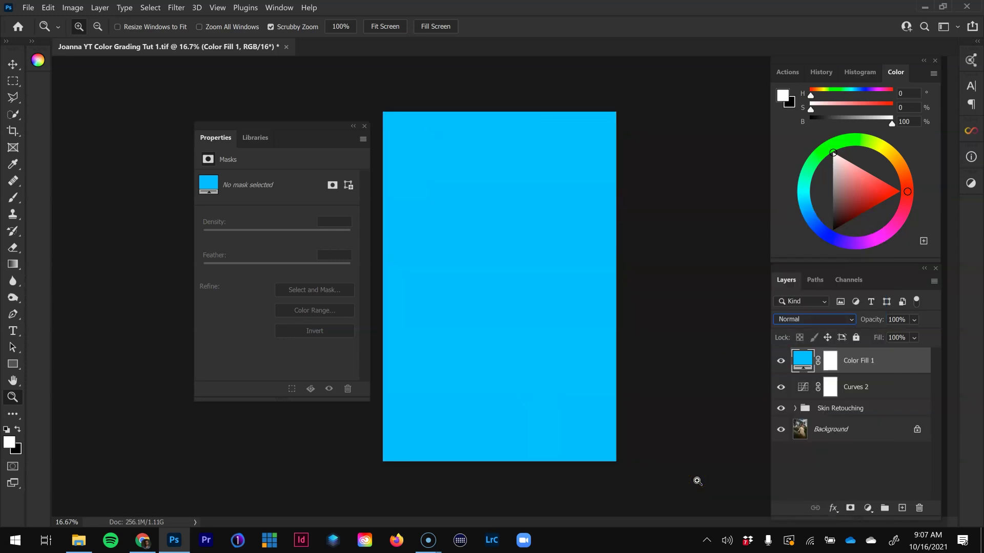
- Open the blending options for Color Fill 1 and move the Layer Style window aside
double_click(904, 366)
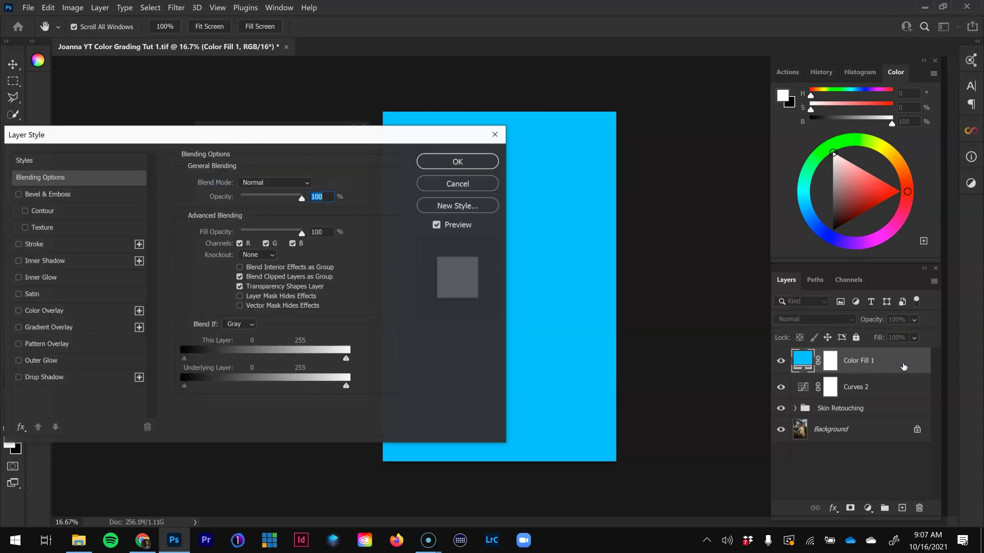
click(486, 189)
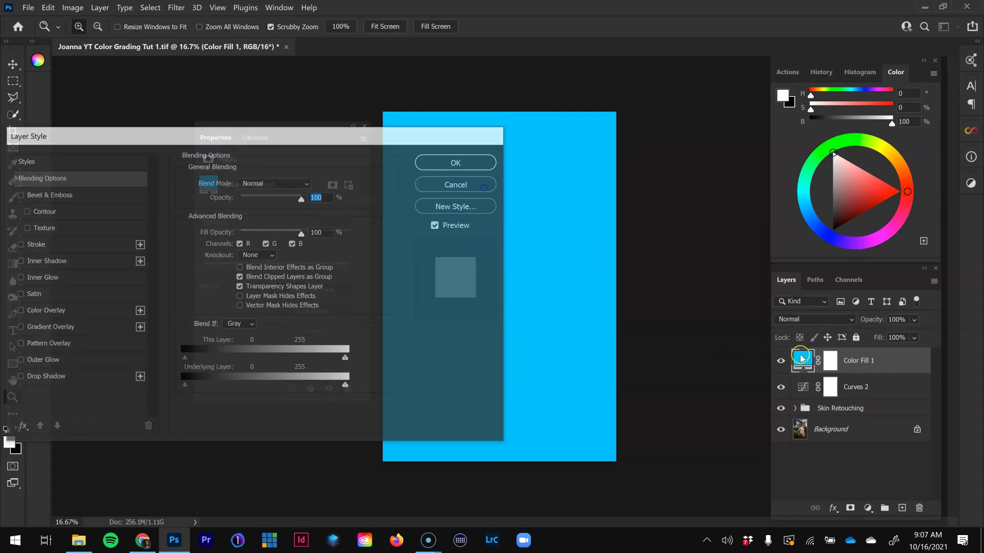
double_click(903, 362)
drag(396, 131, 586, 136)
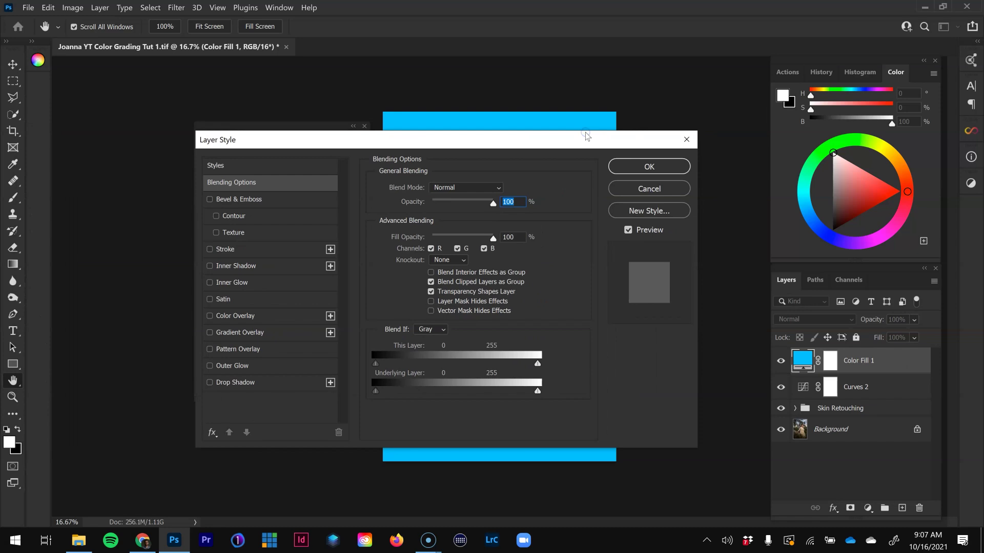
click(376, 391)
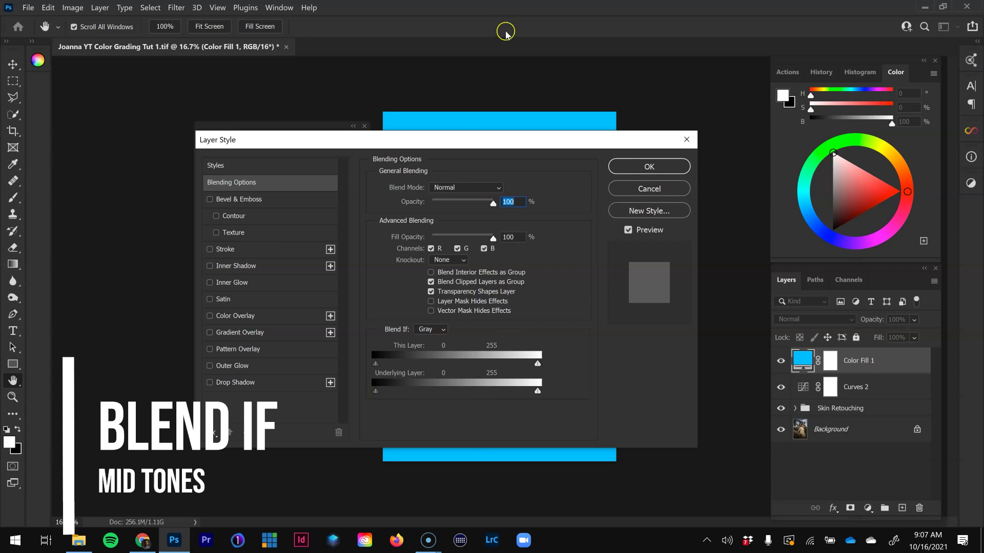
drag(575, 141, 263, 135)
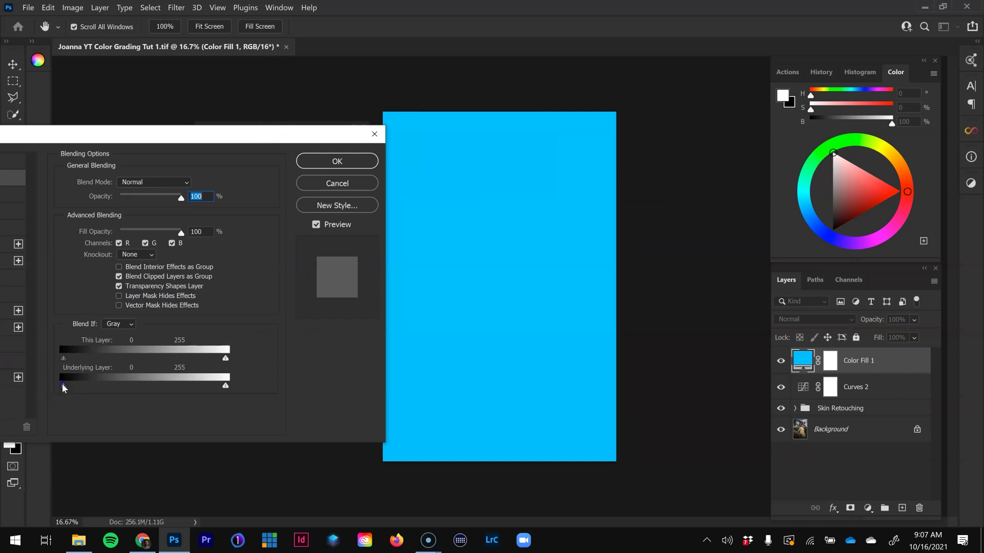
- Split the Underlying Layer Blend If sliders to 68/255 and 102/216, revealing shadows and bright sky
drag(68, 388, 81, 385)
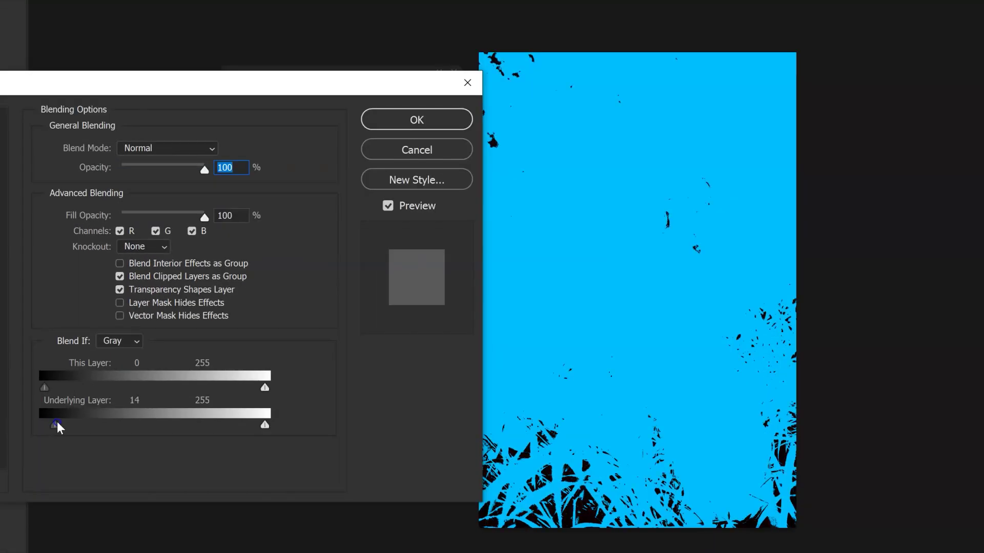
drag(69, 421, 103, 416)
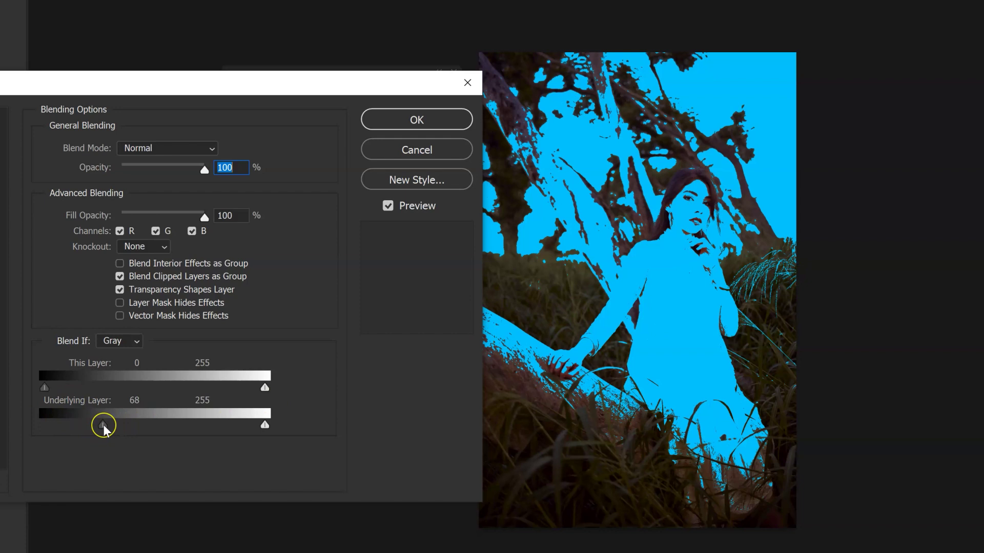
drag(104, 425, 264, 438)
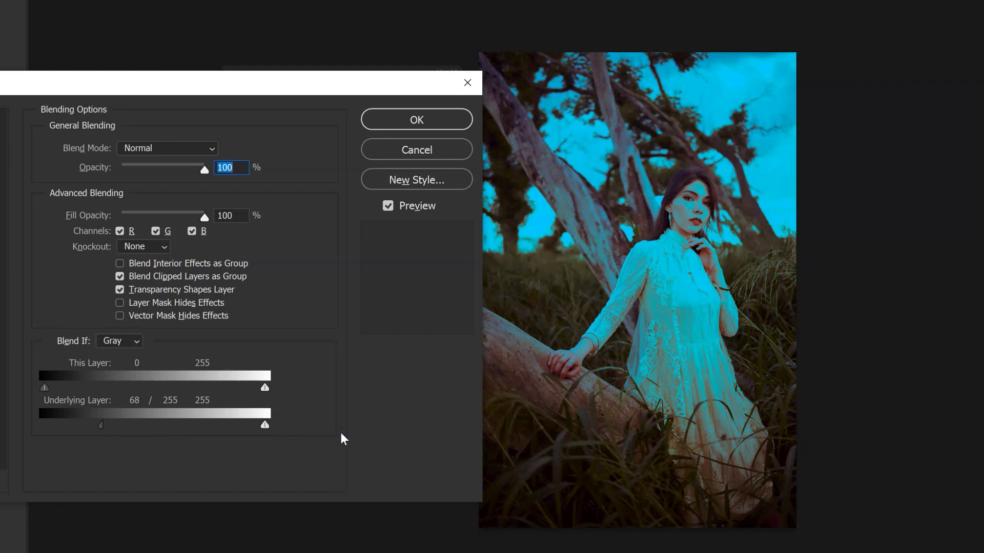
drag(264, 426, 264, 430)
drag(263, 426, 232, 421)
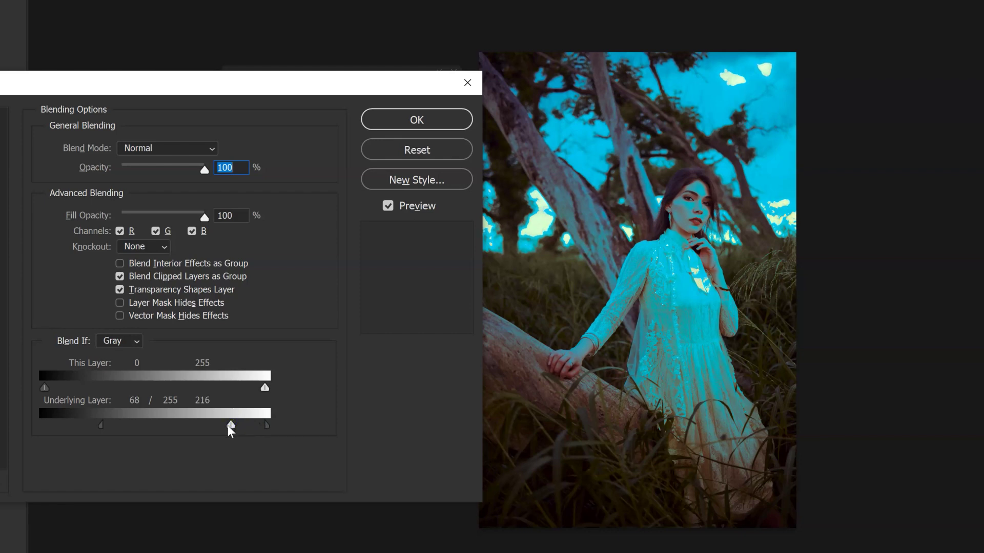
drag(216, 425, 143, 421)
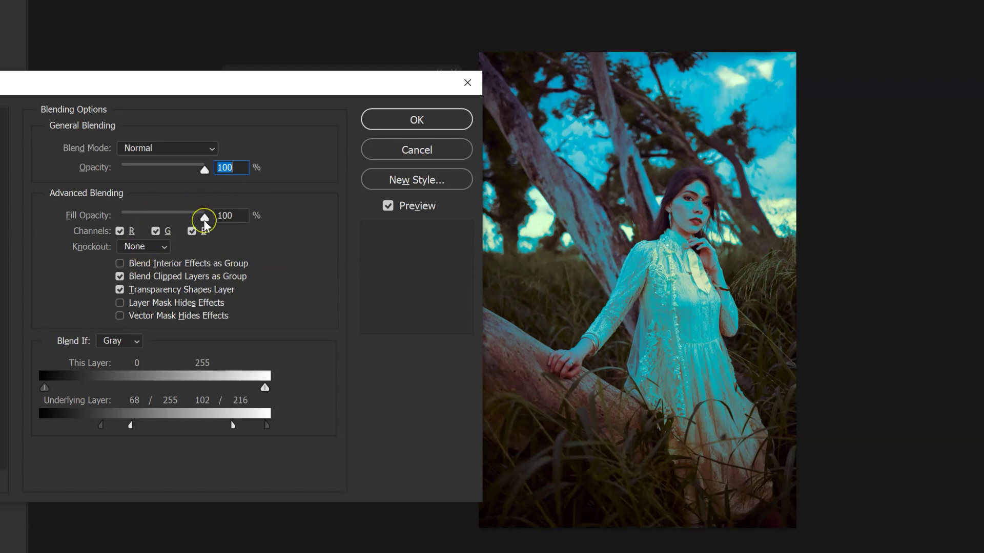
- Set Color Fill 1 to 30% fill opacity with Soft Light blending and apply it
drag(204, 224, 164, 224)
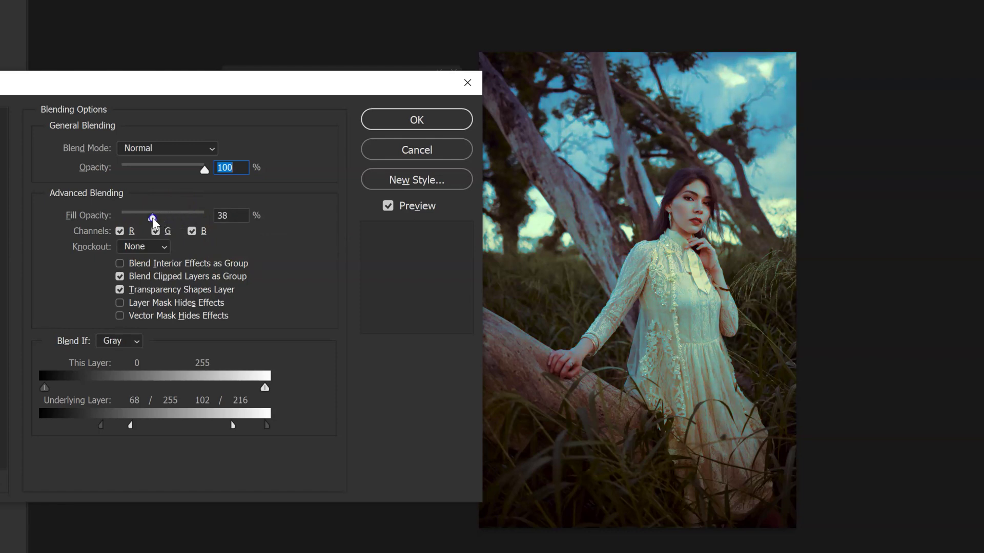
drag(147, 219, 146, 218)
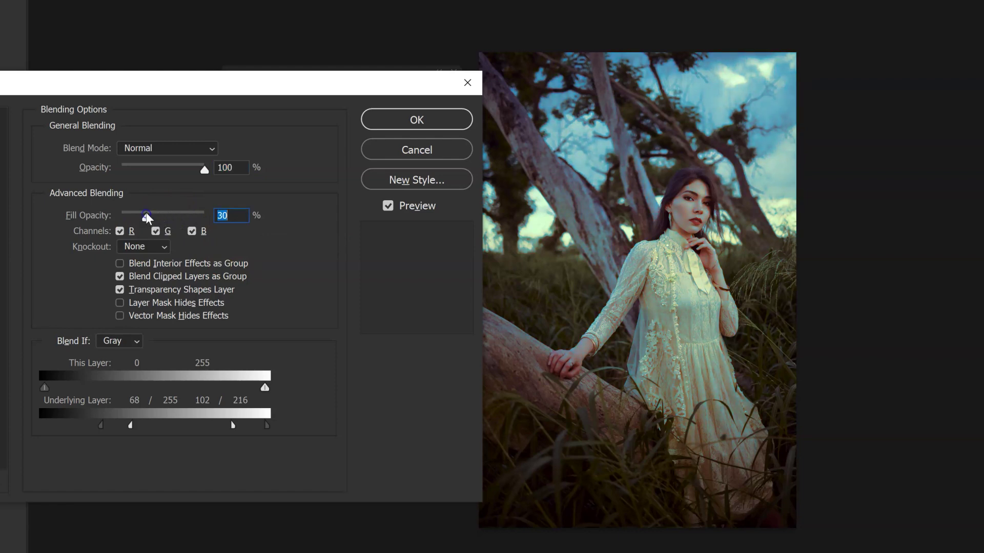
click(172, 146)
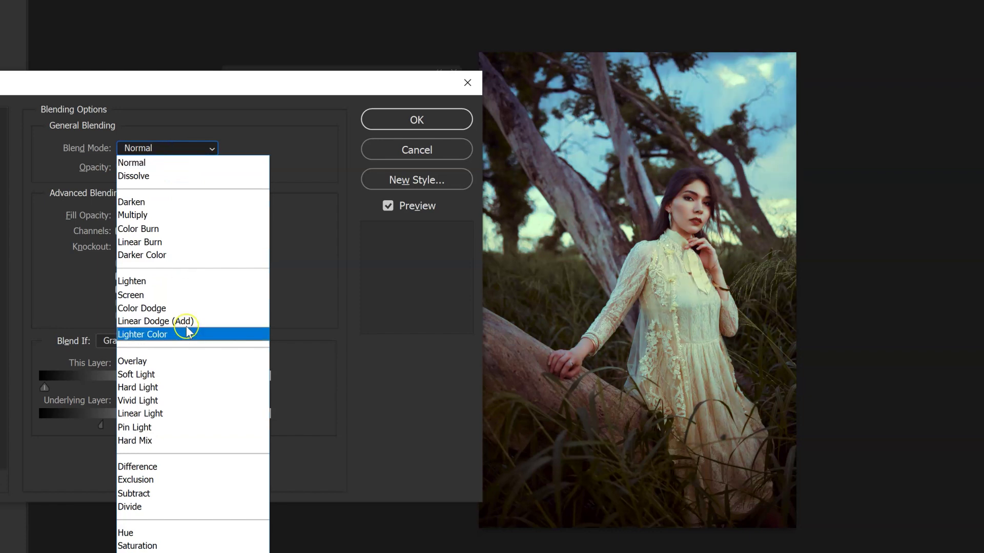
click(183, 374)
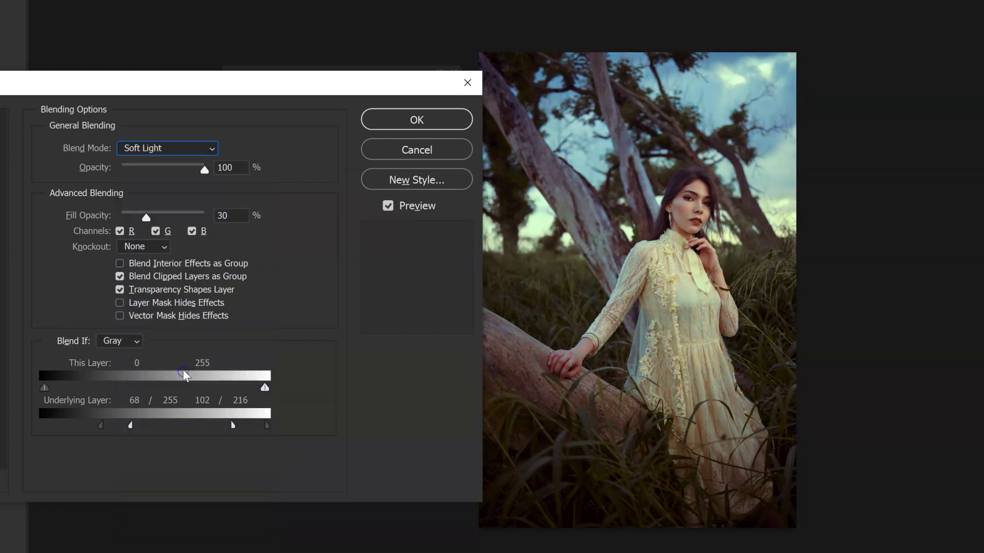
click(408, 122)
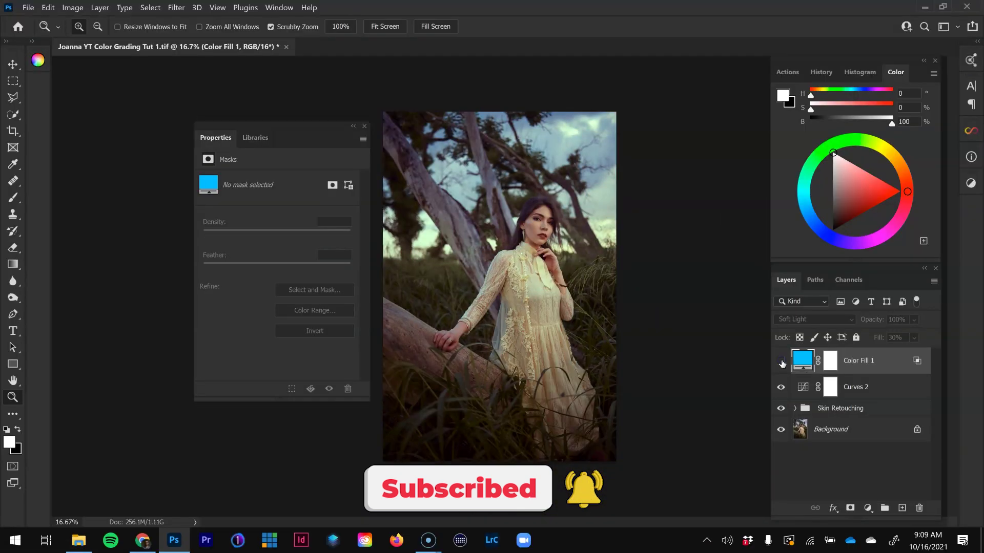
click(780, 362)
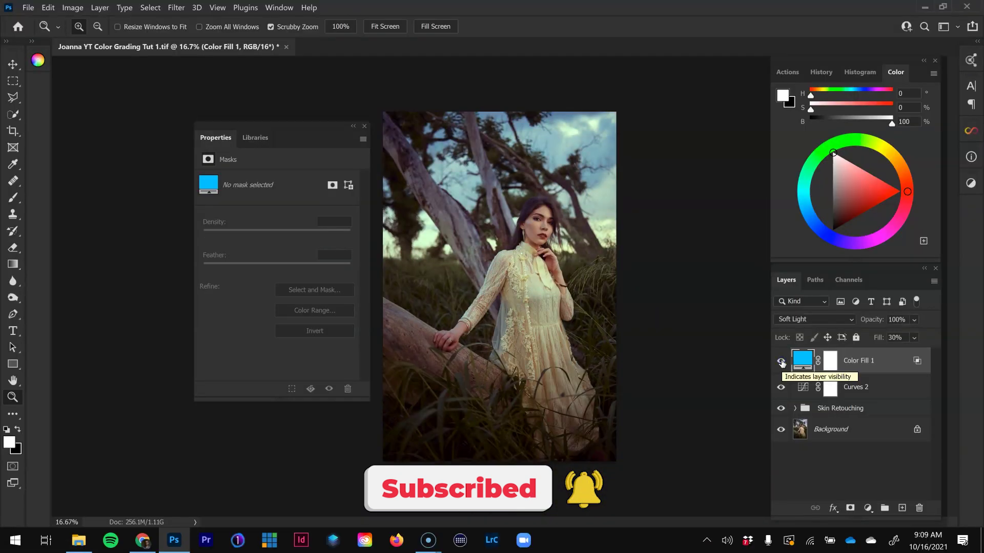
click(547, 213)
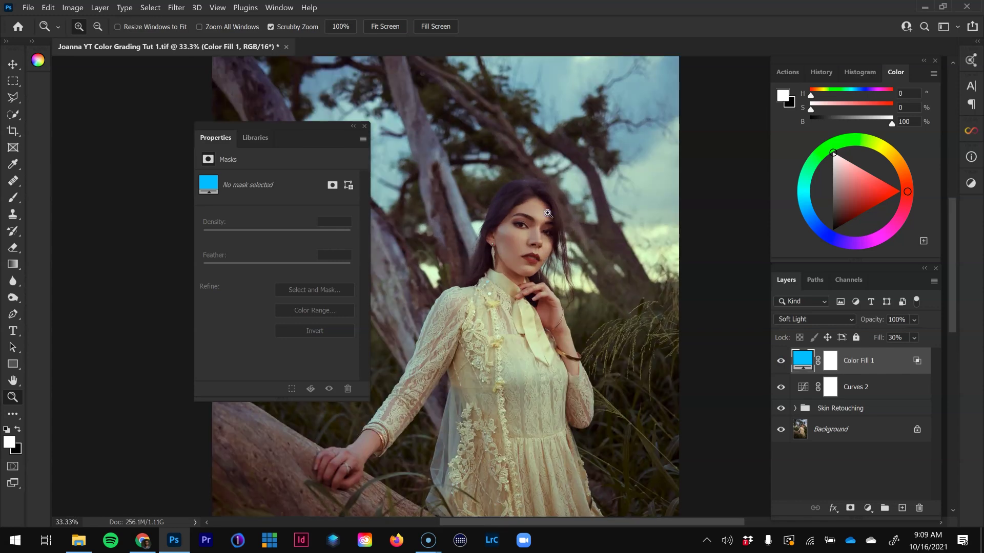
drag(529, 236, 565, 275)
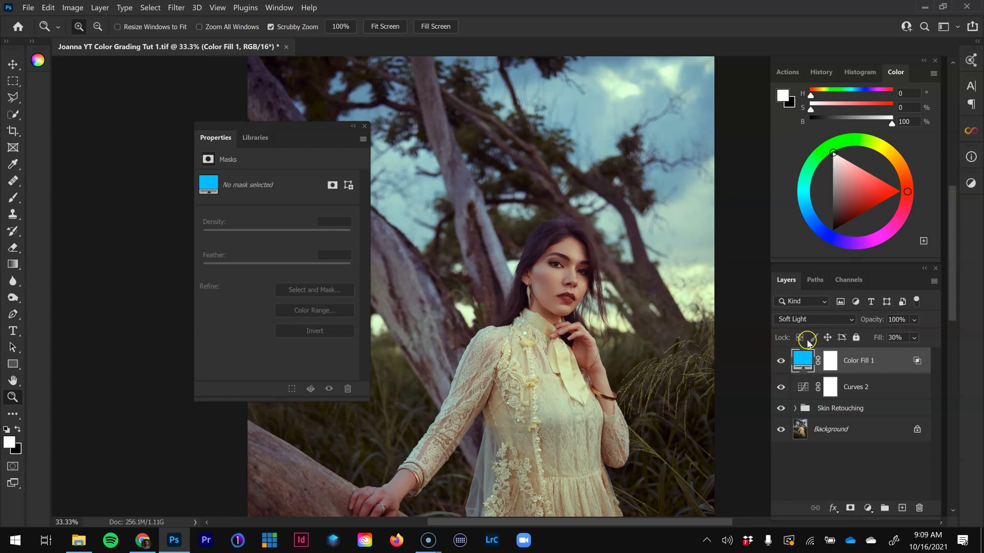
click(780, 361)
click(780, 363)
click(780, 362)
click(780, 362)
click(780, 363)
click(780, 363)
click(781, 362)
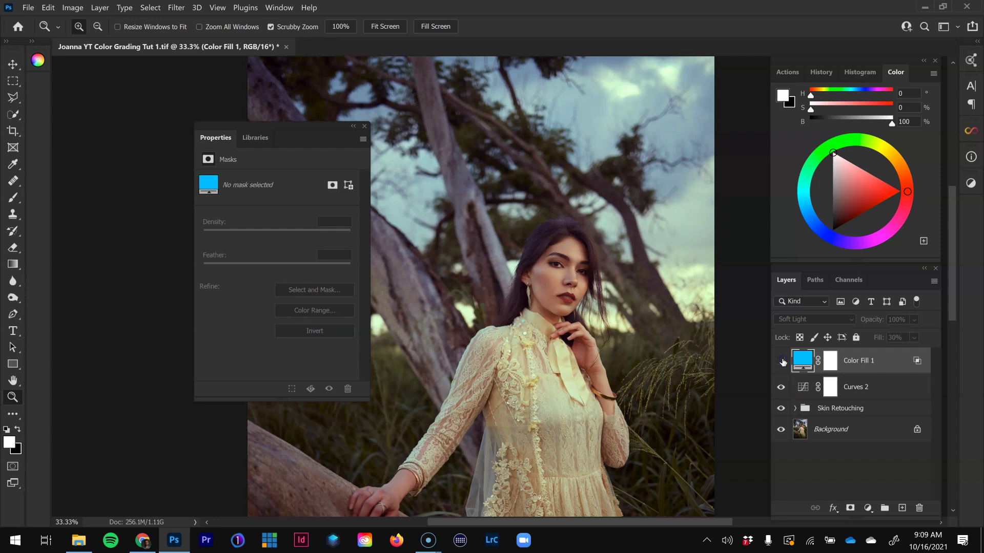
click(781, 362)
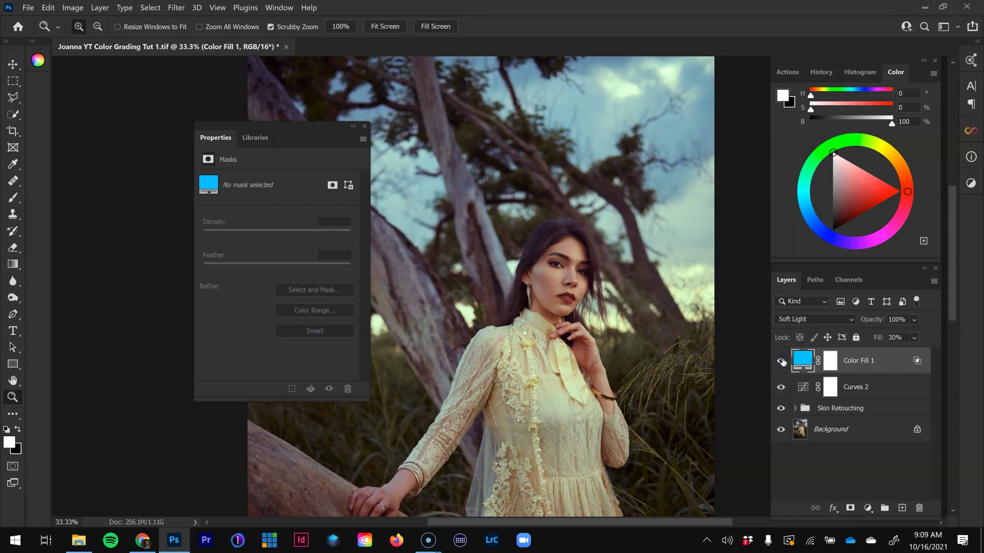
alt+click(459, 188)
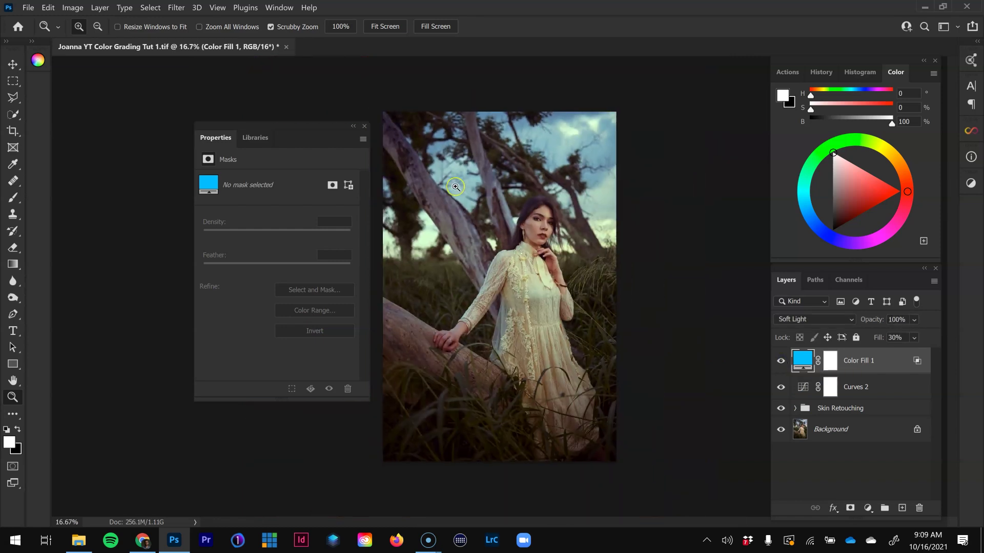
click(483, 204)
alt+click(720, 347)
double_click(801, 362)
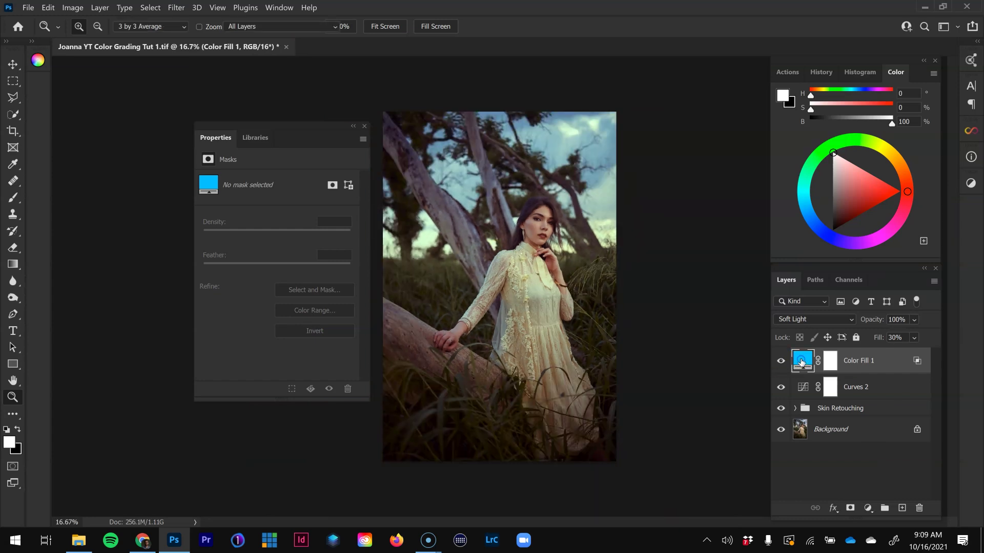
drag(729, 340, 731, 334)
click(699, 340)
click(695, 376)
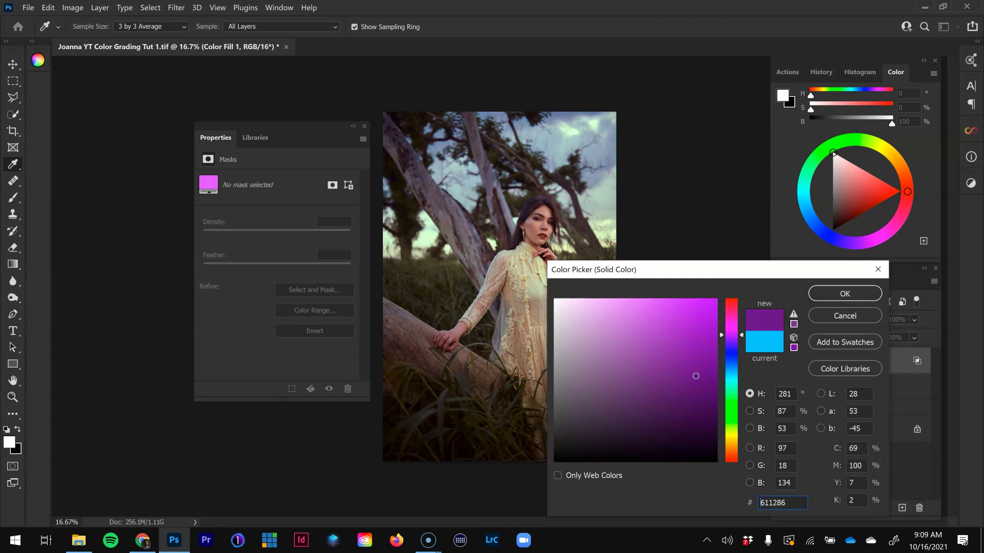
drag(731, 309, 739, 418)
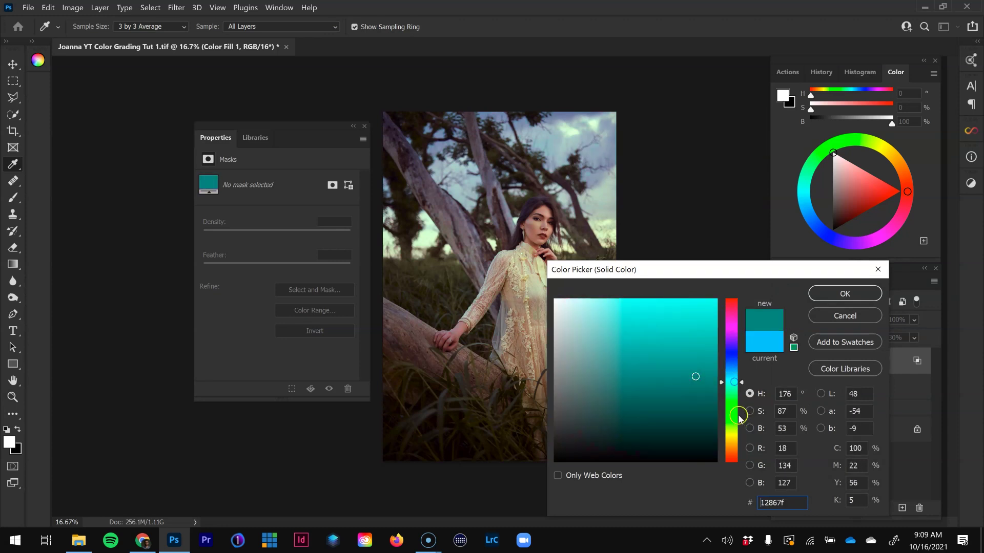
mouse_move(683, 329)
mouse_down()
mouse_move(694, 368)
mouse_move(645, 389)
mouse_move(594, 317)
mouse_move(617, 352)
mouse_move(681, 320)
mouse_move(678, 342)
mouse_up()
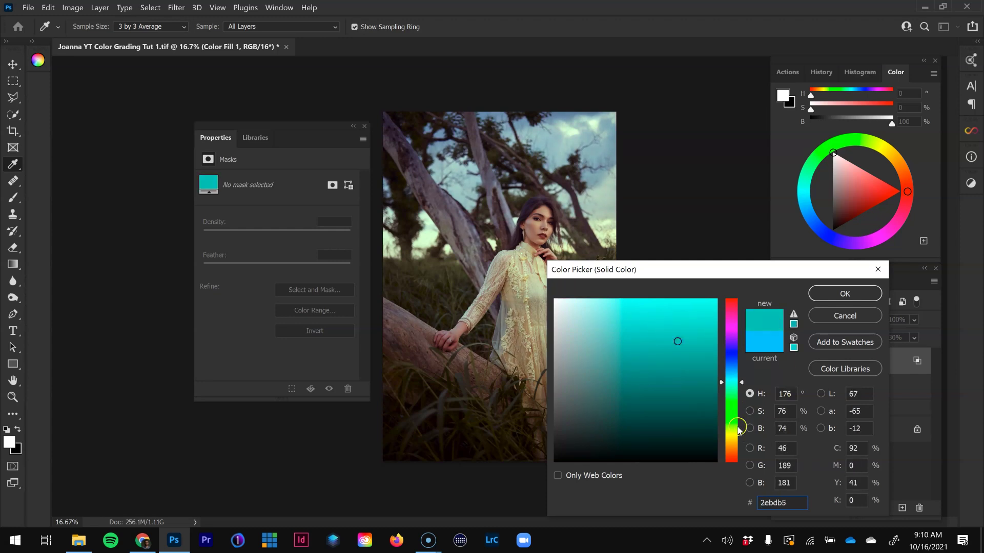
drag(738, 429, 738, 420)
drag(698, 374, 687, 326)
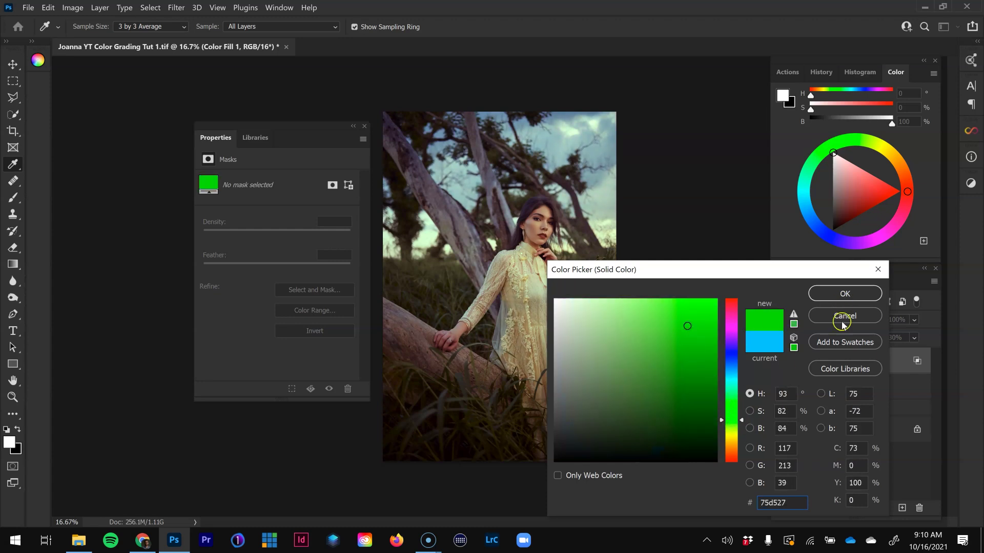
click(843, 322)
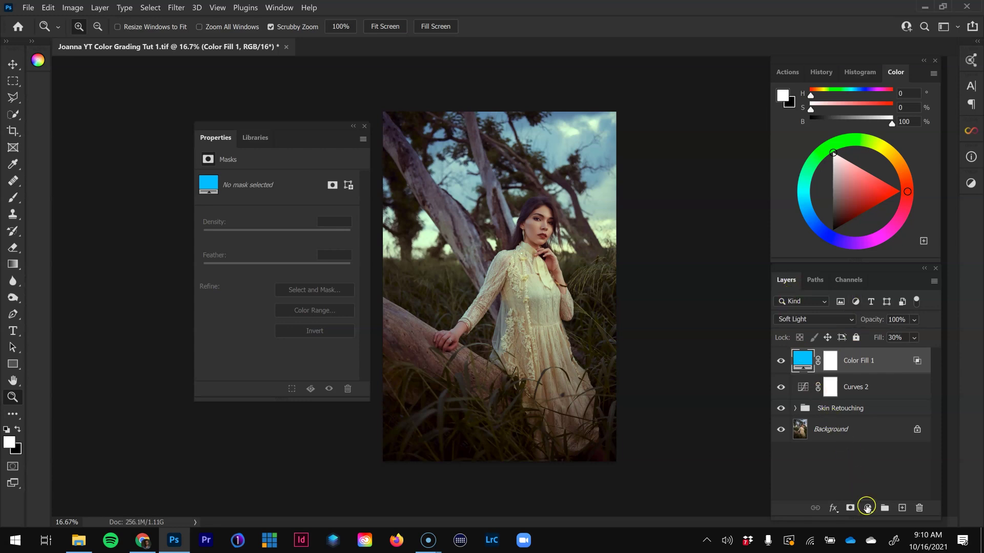
- Add a Gradient Map adjustment layer above Color Fill 1
click(867, 508)
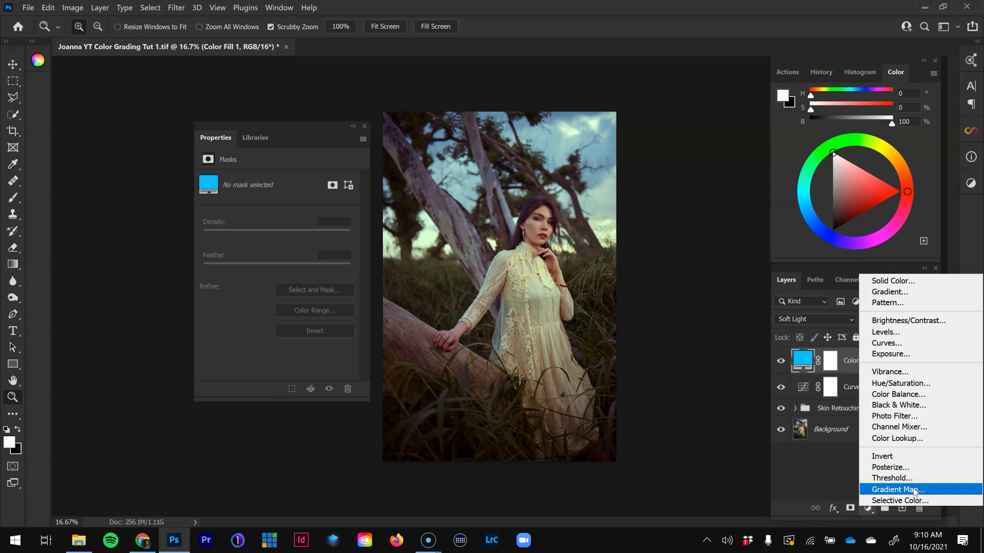
click(913, 491)
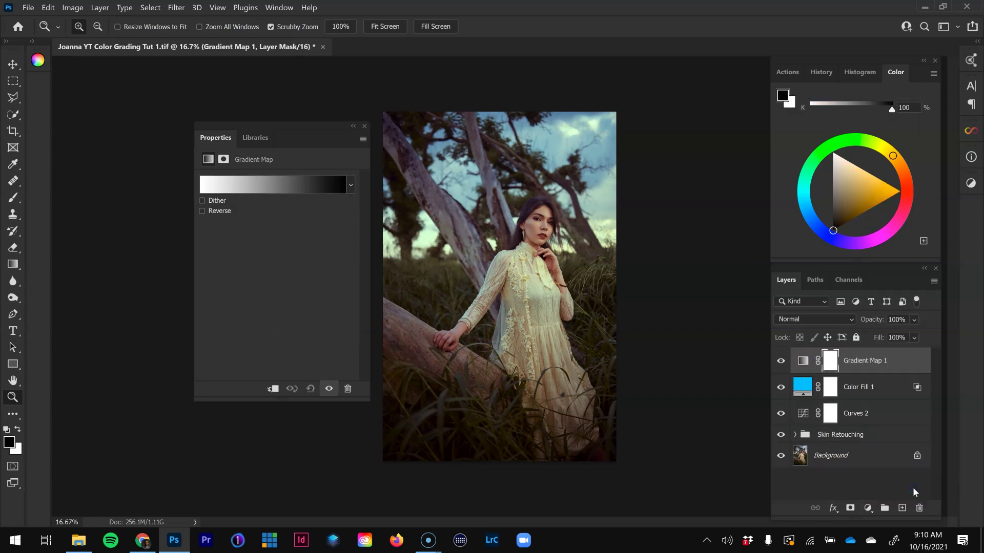
click(351, 186)
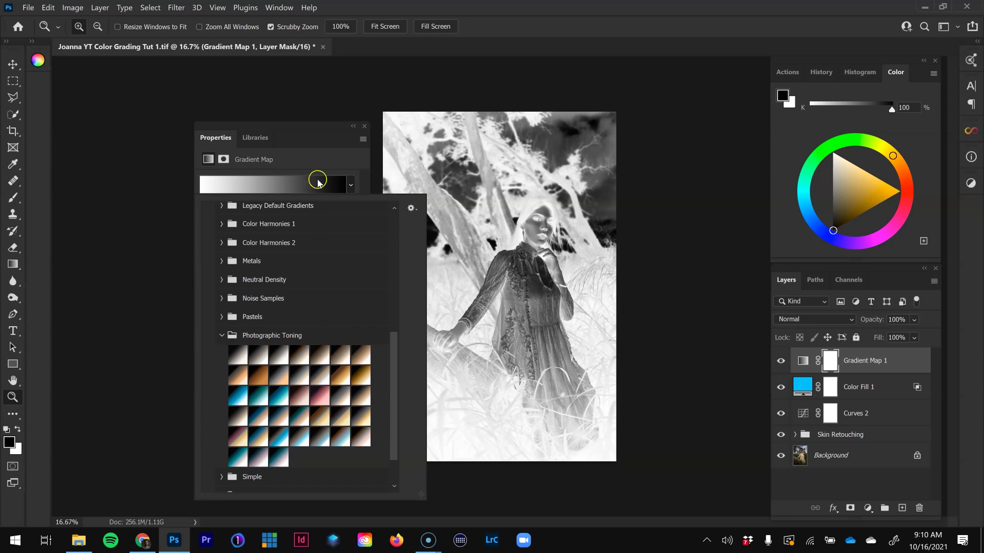
click(323, 162)
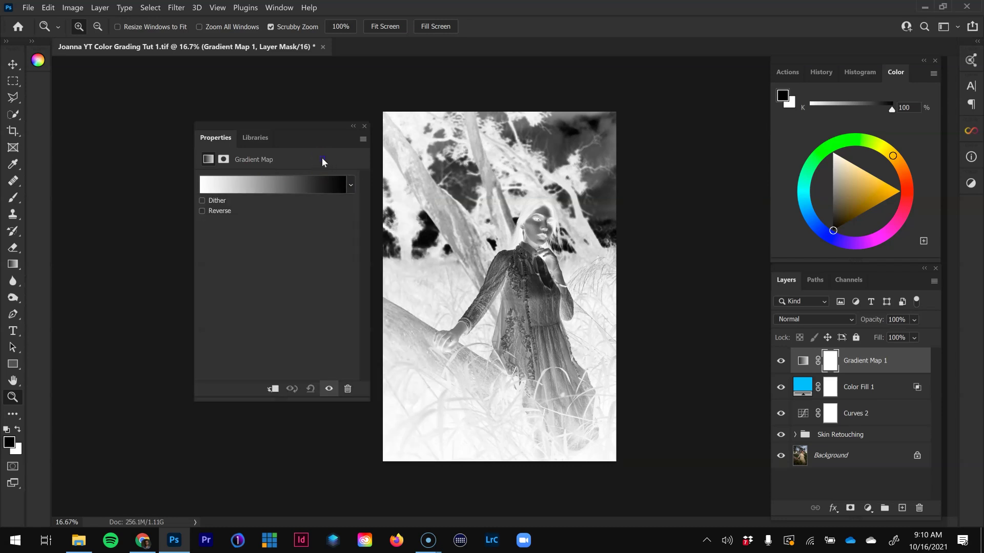
- Show the Gradients panel, look at its options, then close it again
click(280, 7)
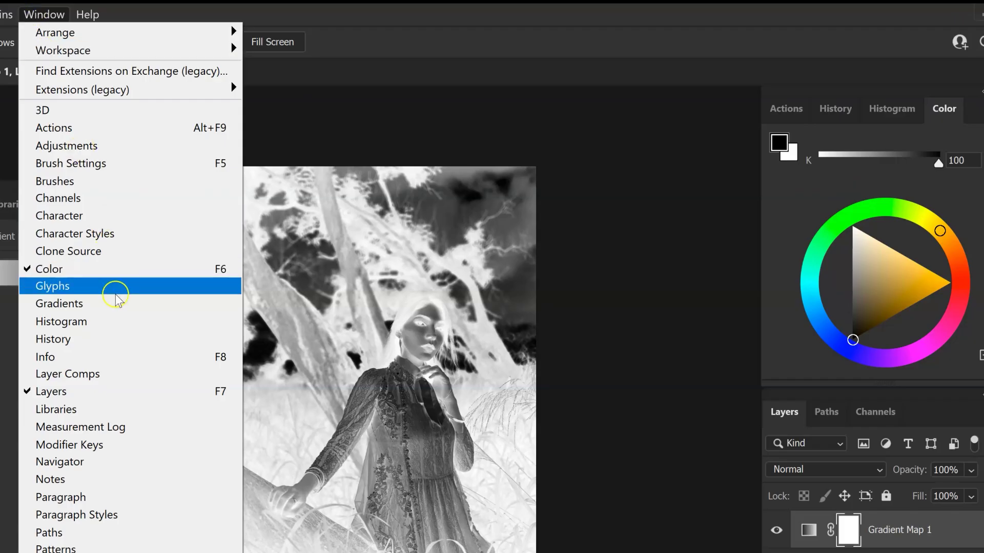
click(119, 305)
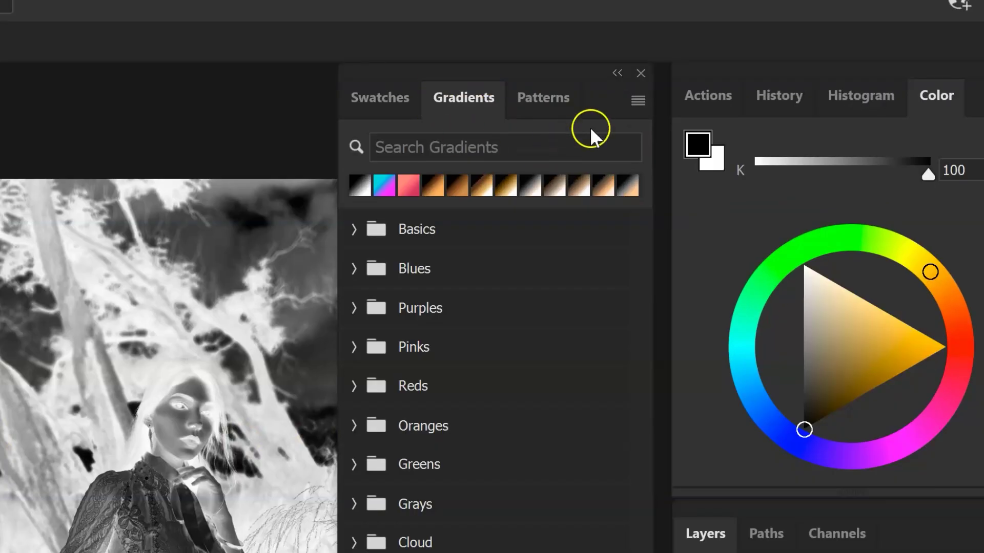
click(636, 101)
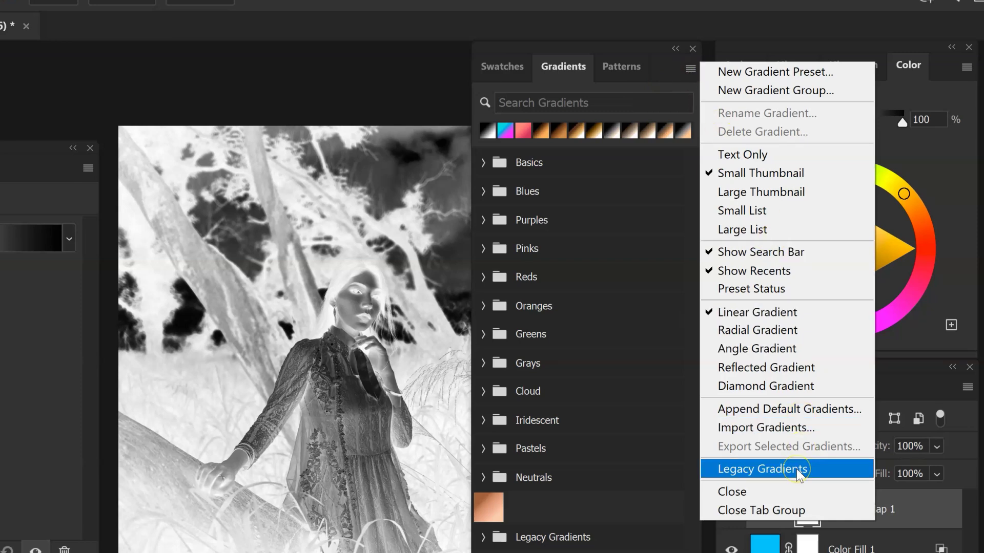
click(690, 68)
click(757, 62)
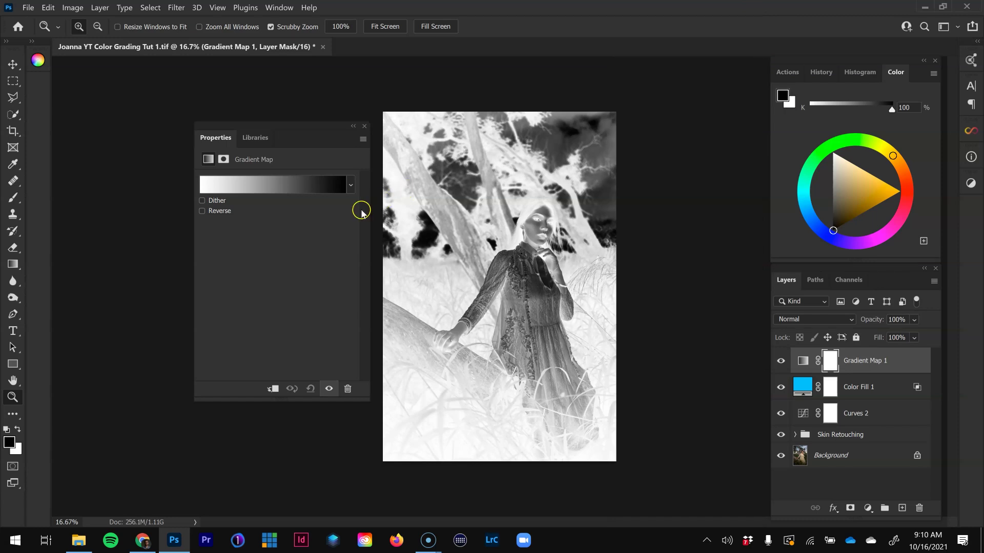
- Apply the Photographic Toning Sepia 2 gradient to the gradient map
click(350, 186)
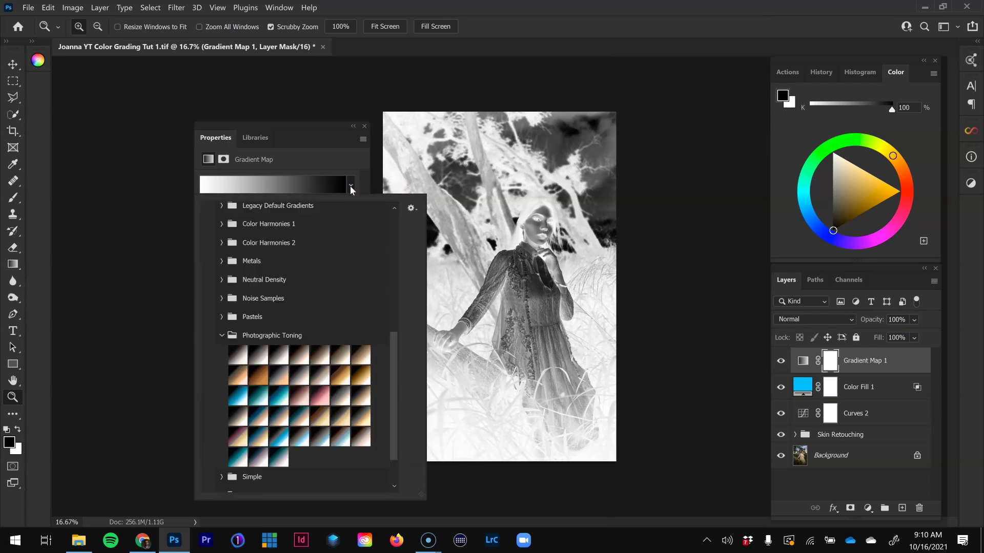
scroll(390, 379, down, 2)
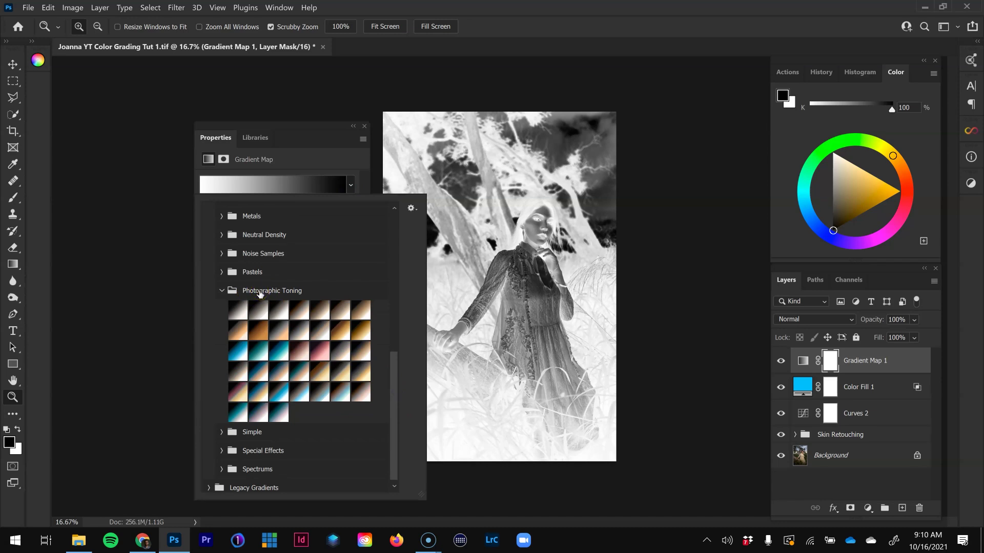
click(323, 311)
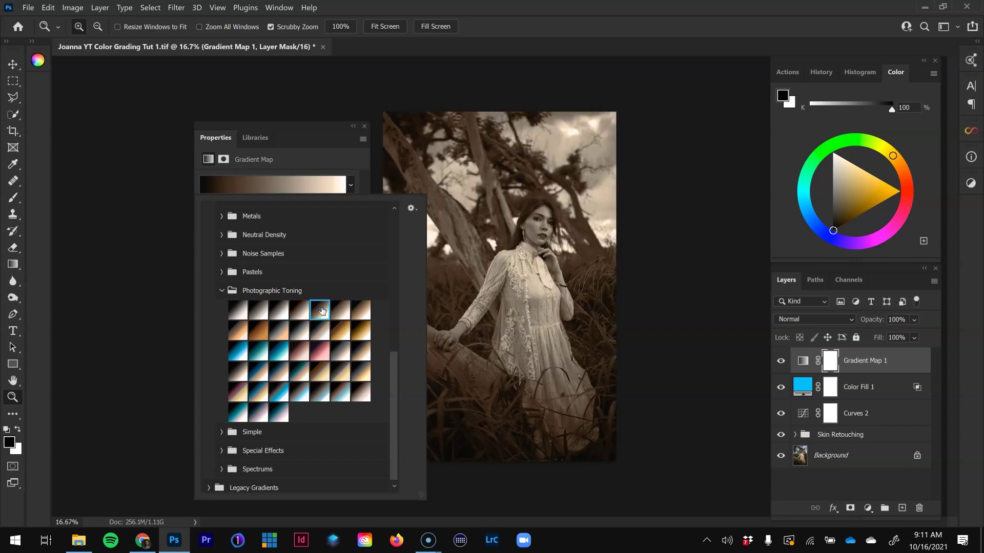
click(337, 166)
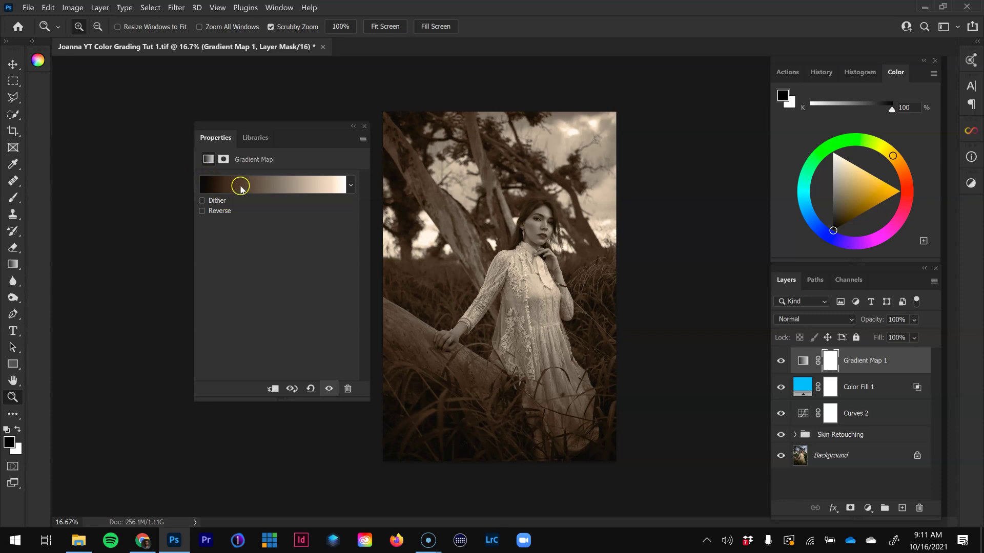
- Open the Sepia 2 Gradient Editor and dismiss it without changes
click(210, 188)
drag(844, 181, 767, 110)
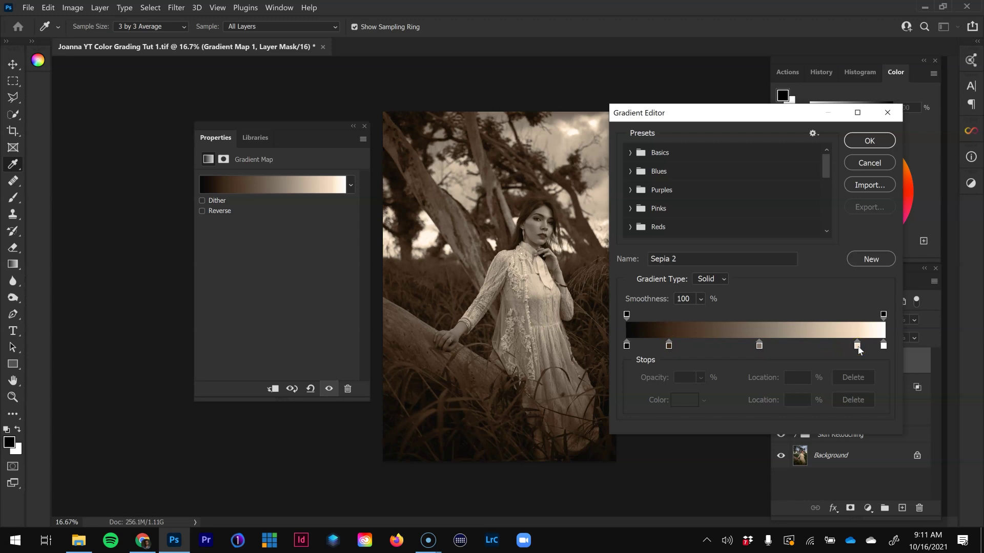
click(868, 163)
key(z)
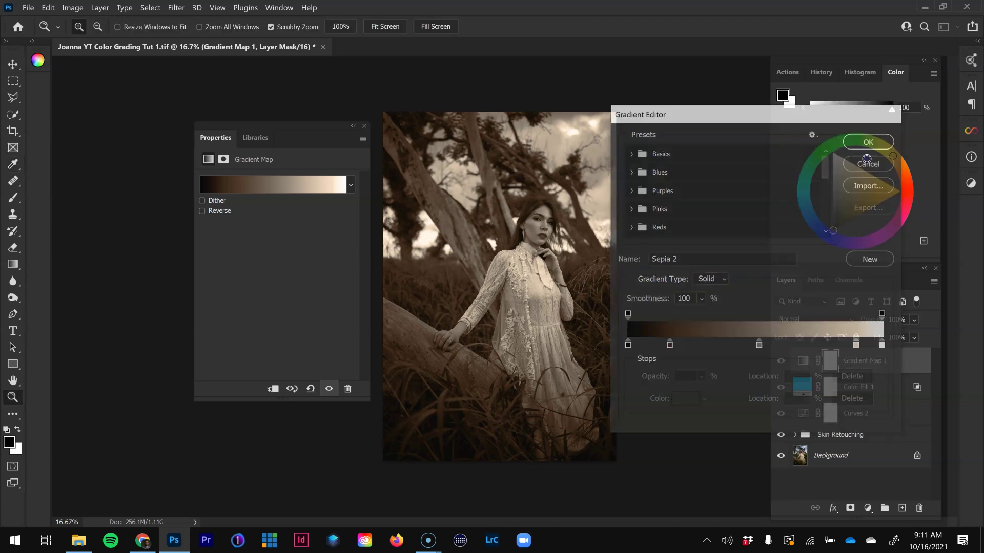
- Set Gradient Map 1 to Soft Light blending at 25% fill
click(846, 320)
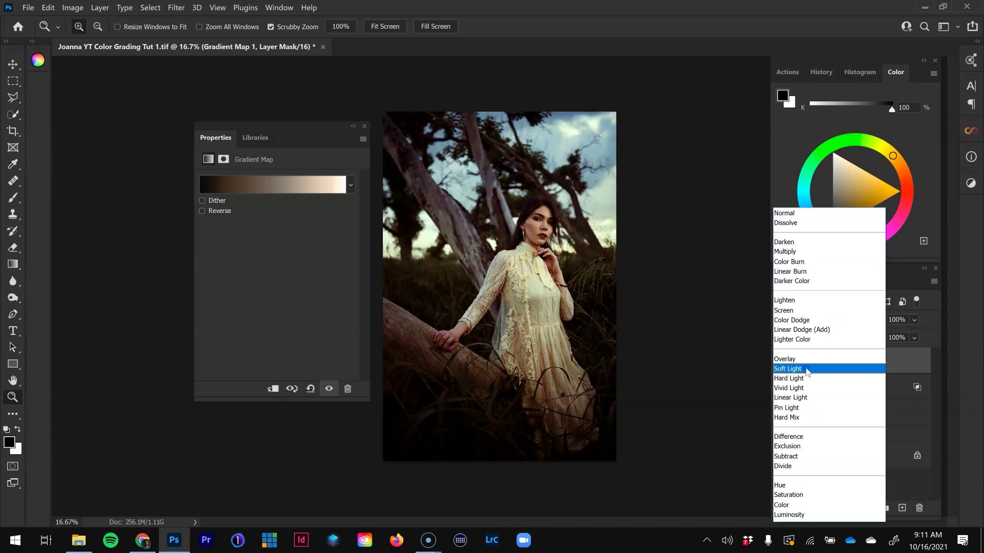
click(807, 370)
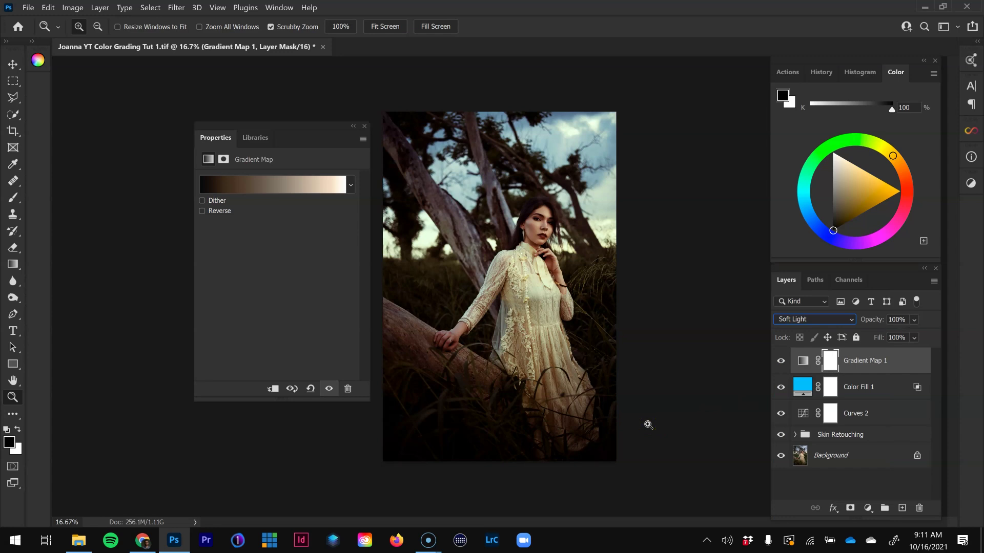
click(913, 338)
drag(908, 357, 894, 353)
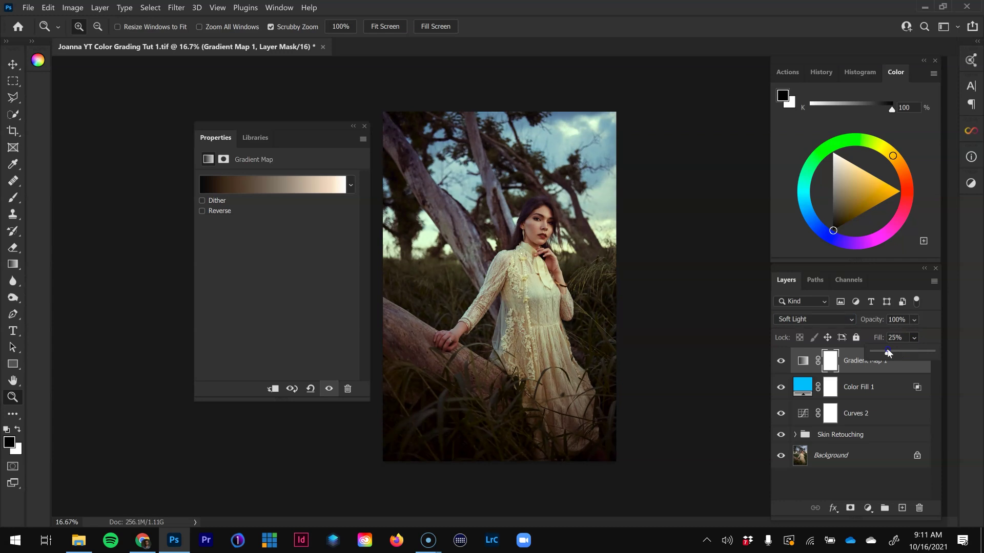
click(866, 410)
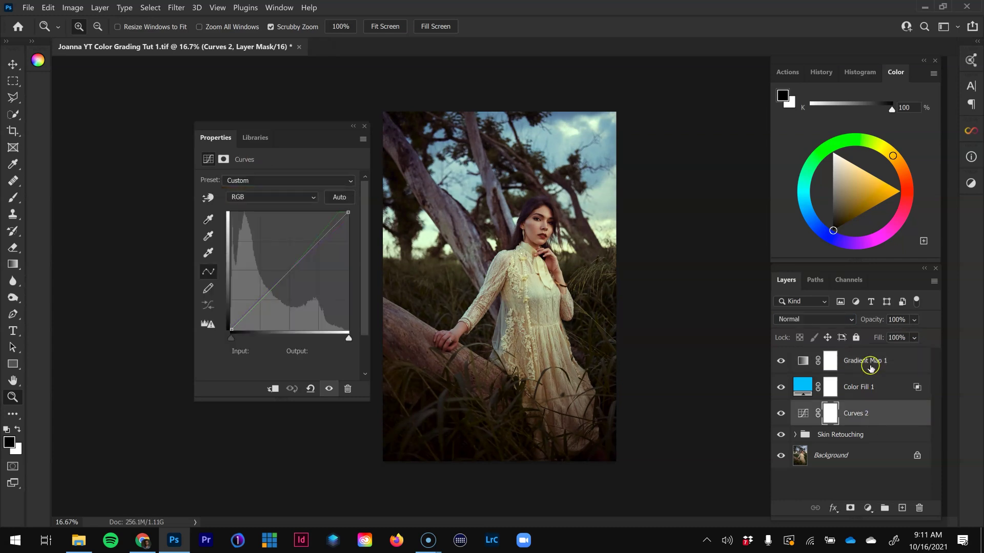
click(780, 360)
click(780, 387)
click(780, 414)
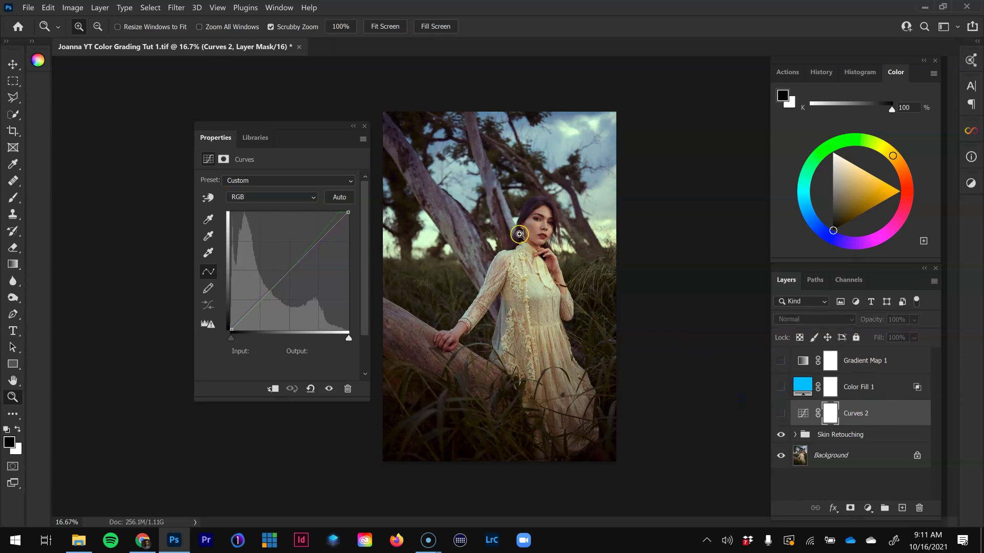
click(524, 210)
drag(523, 210, 580, 207)
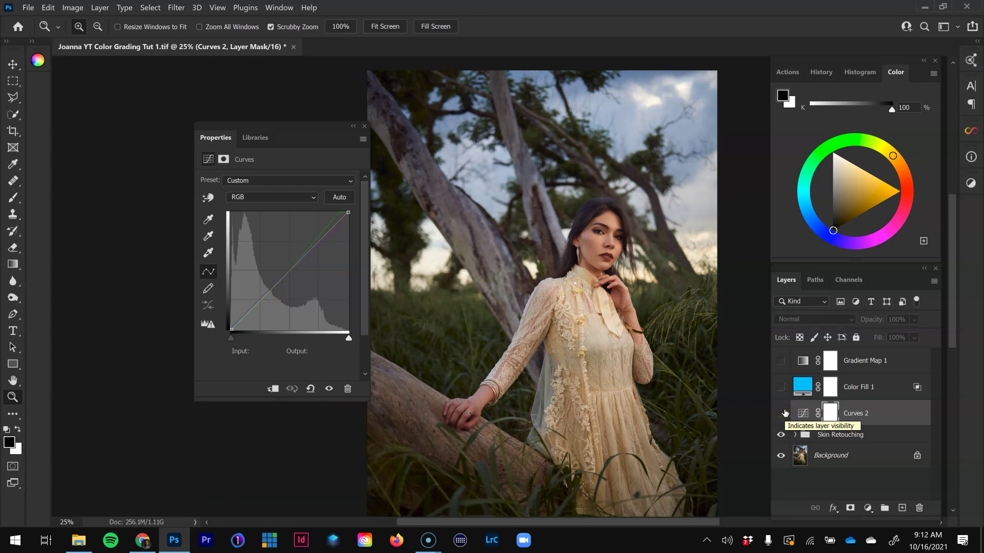
click(782, 414)
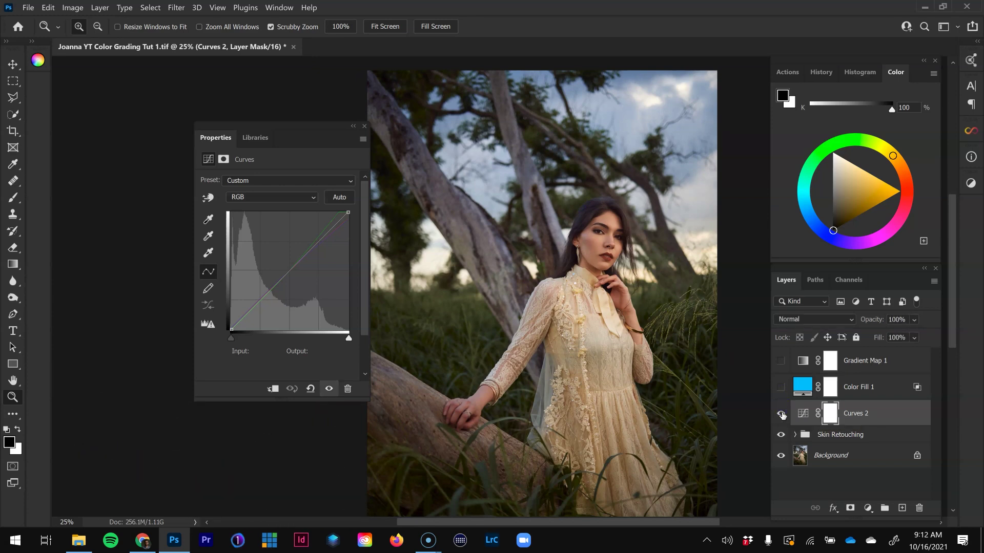
click(780, 388)
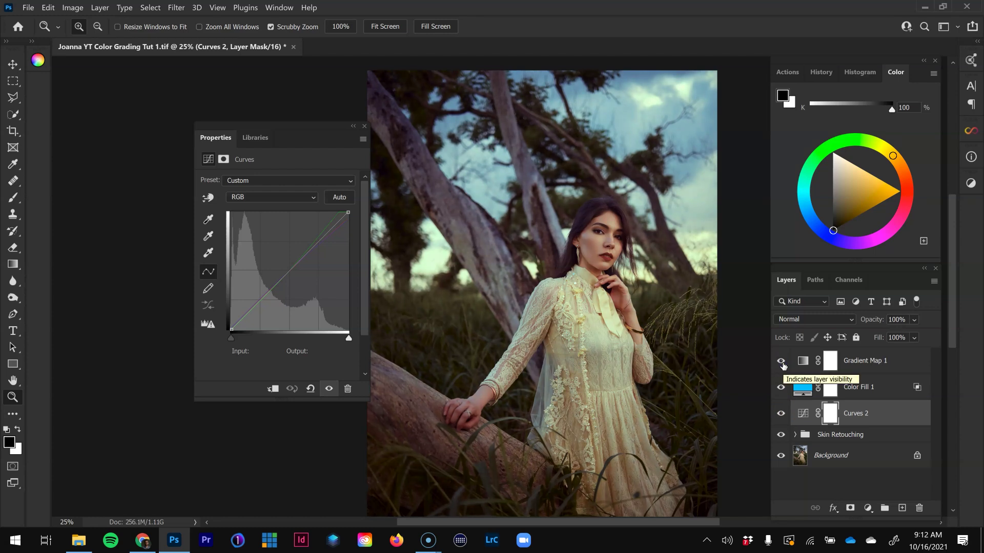
click(781, 361)
key(ctrl+minus)
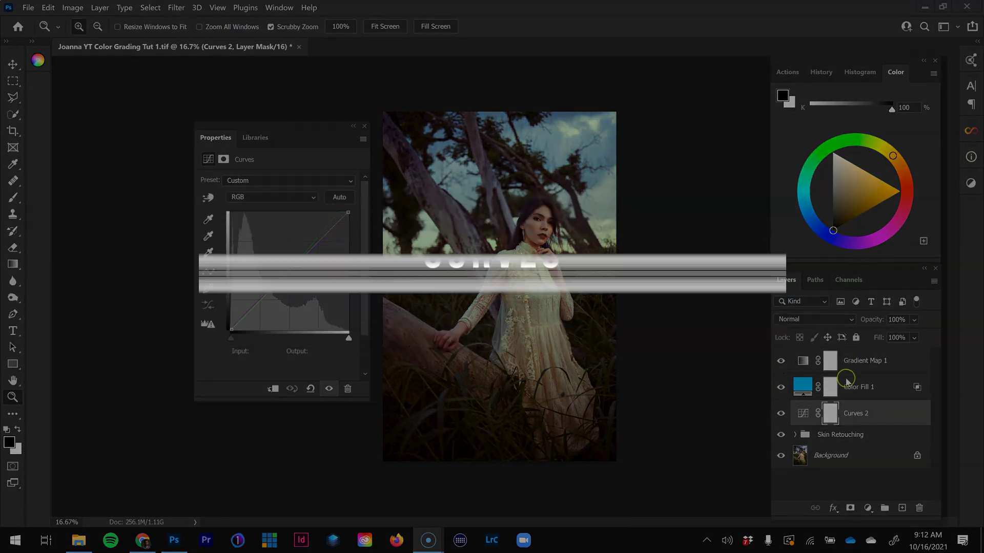
- Add a Curves 3 layer with a Red channel point at input 148, output 118
click(870, 508)
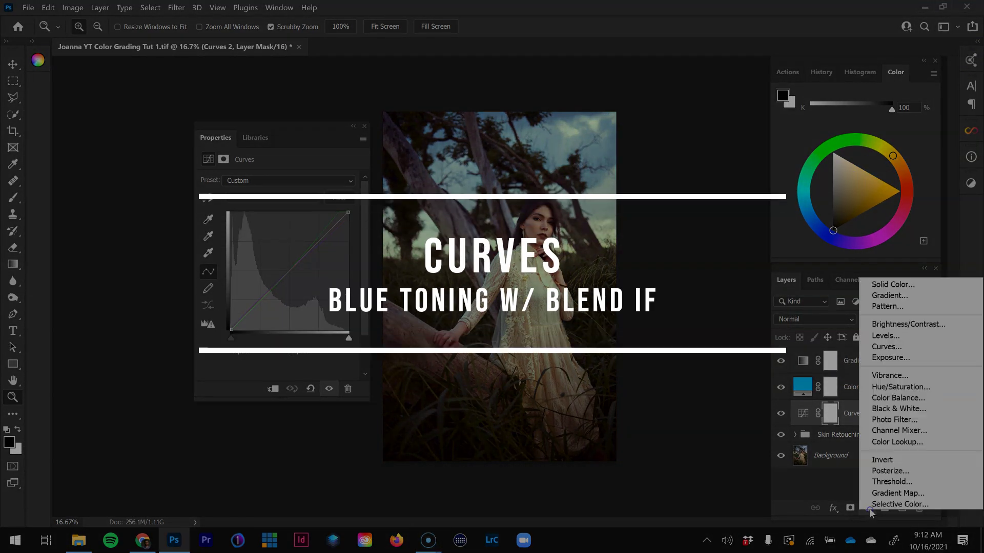
click(889, 348)
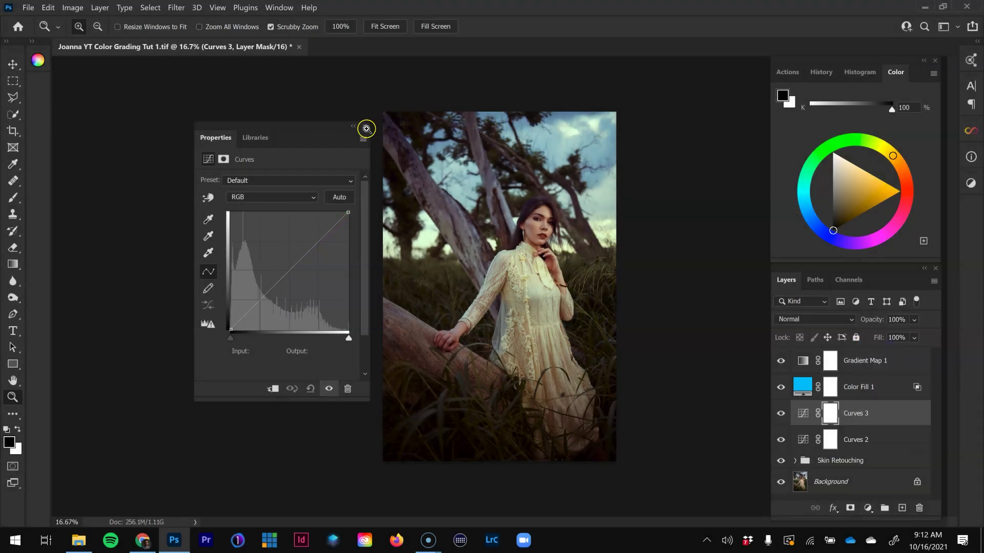
click(309, 198)
click(300, 215)
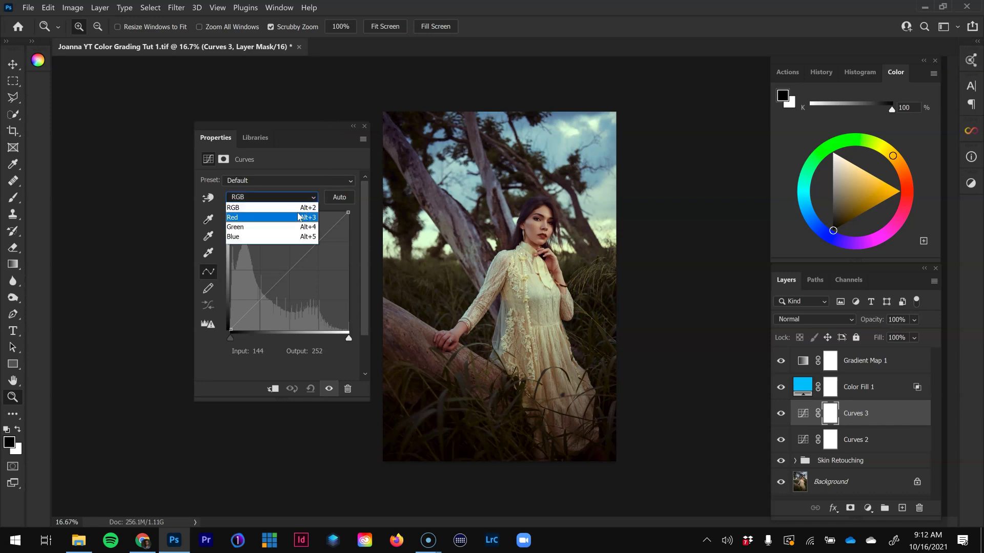
click(283, 218)
drag(281, 278, 289, 268)
click(260, 351)
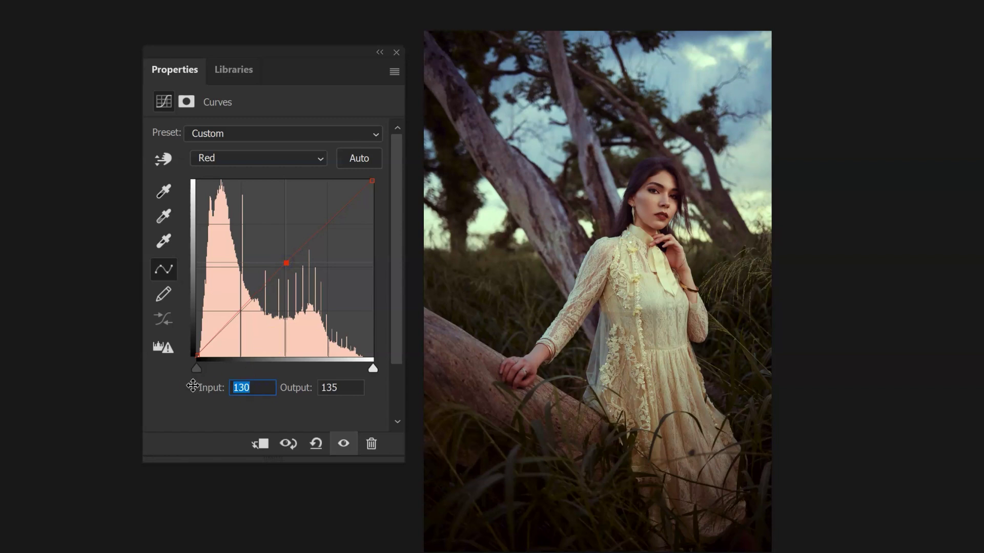
text(148)
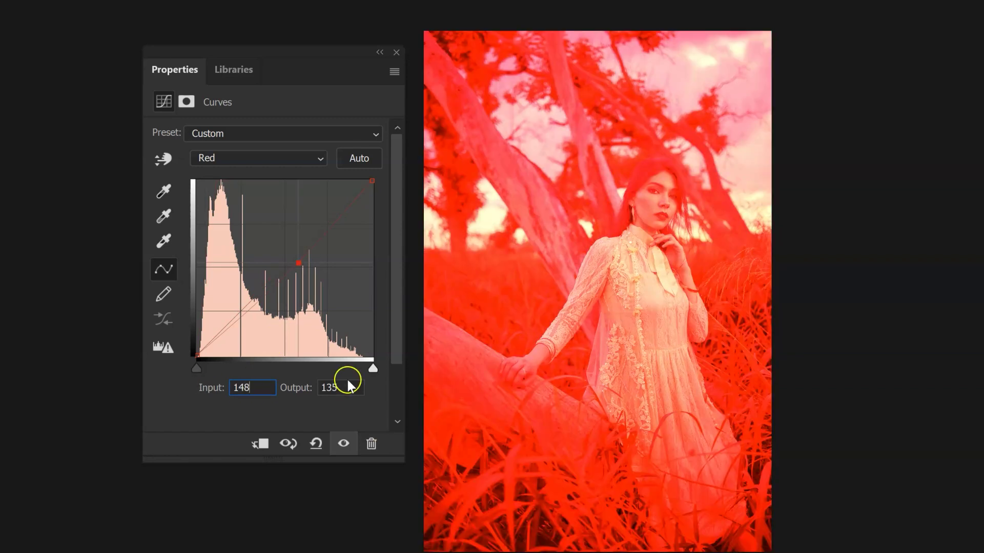
click(328, 389)
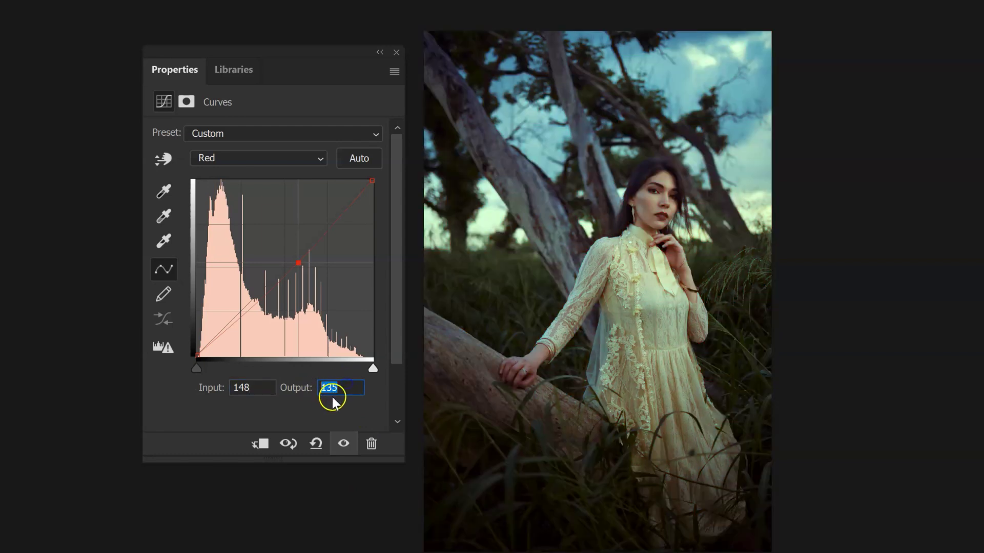
text(118)
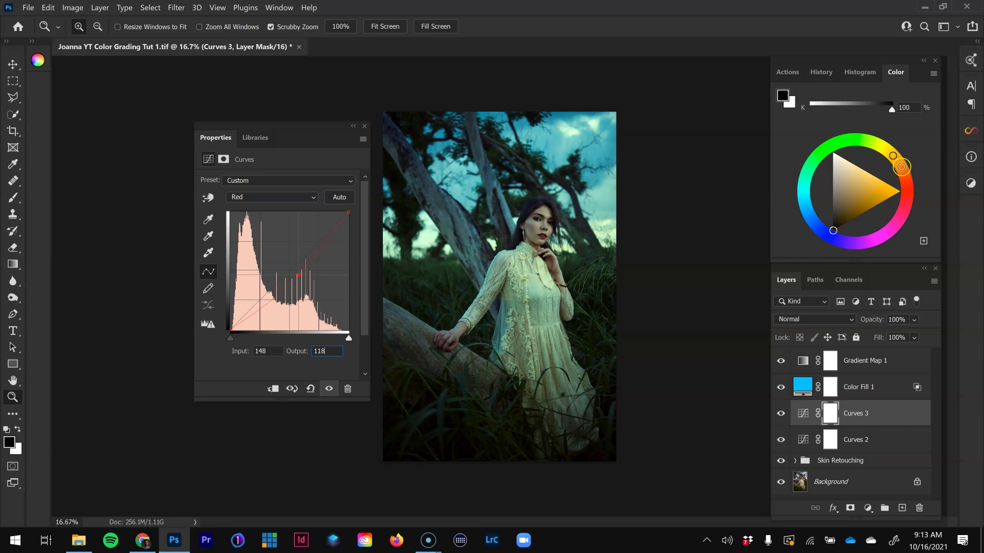
- Add a midtone point on the Curves 3 Green channel curve
click(277, 198)
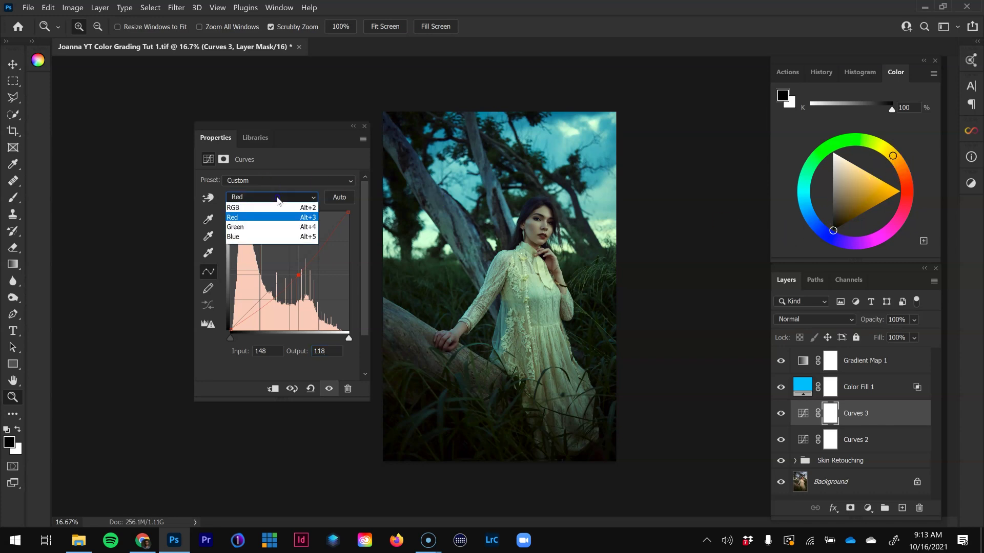
click(272, 227)
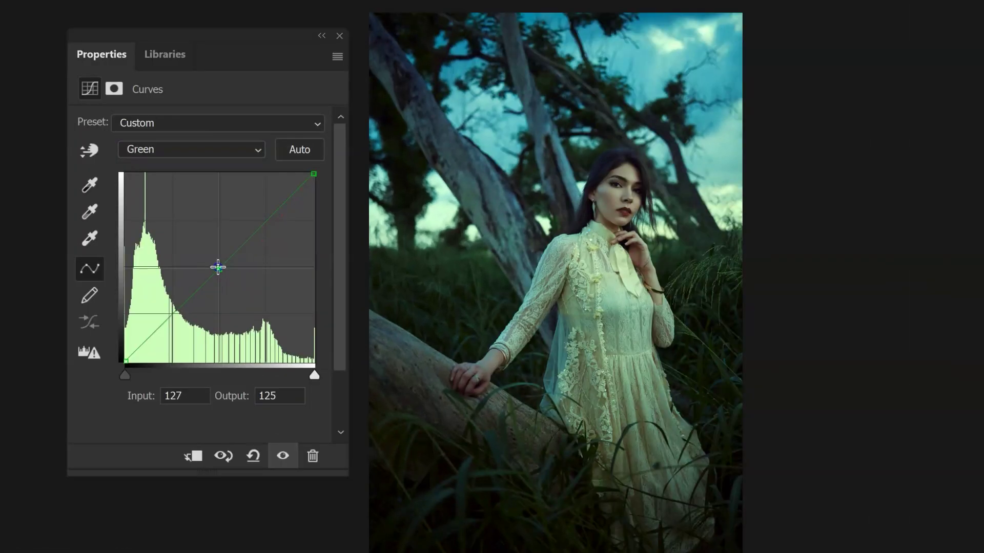
click(218, 267)
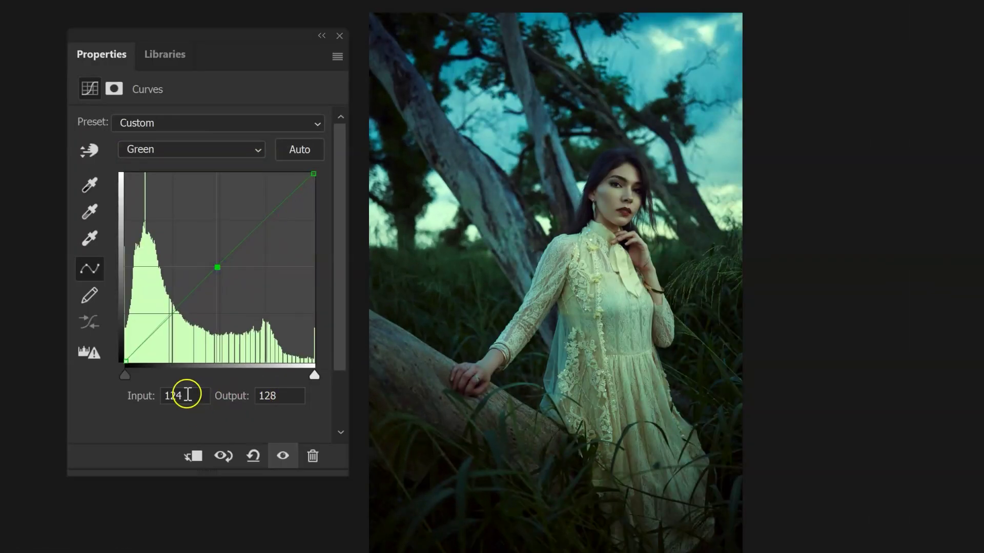
click(292, 396)
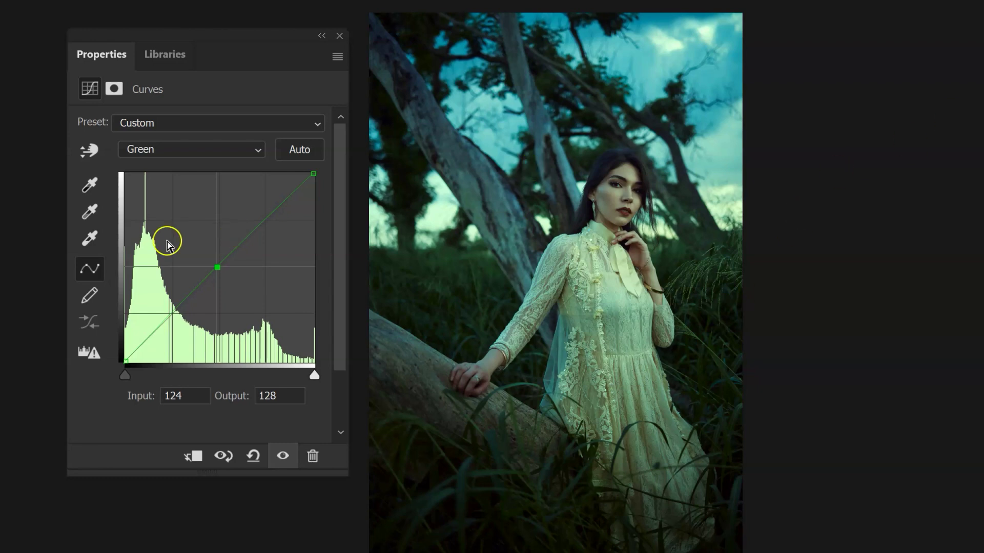
- Set a Blue channel curve point at input 115, output 127
click(164, 149)
click(155, 213)
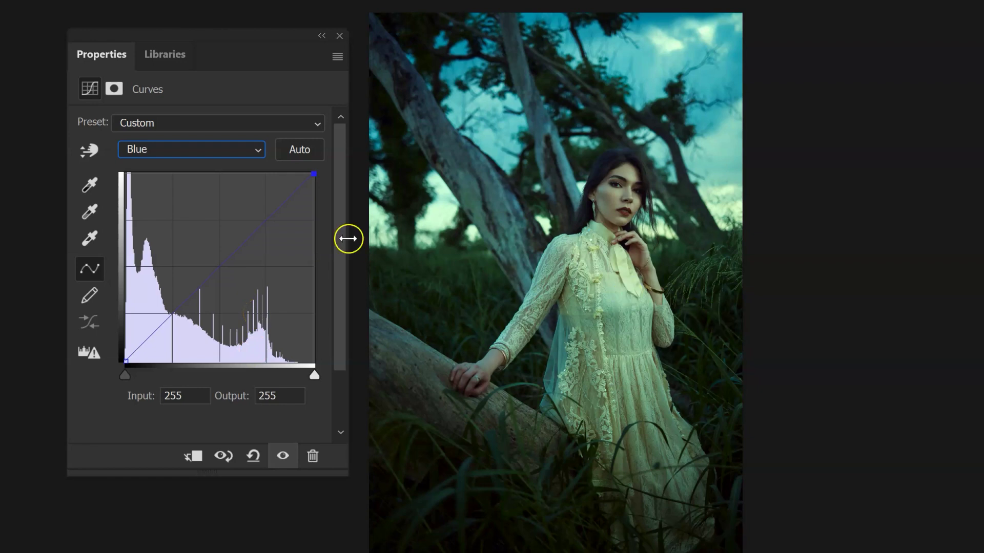
click(219, 267)
drag(219, 258, 218, 264)
click(193, 396)
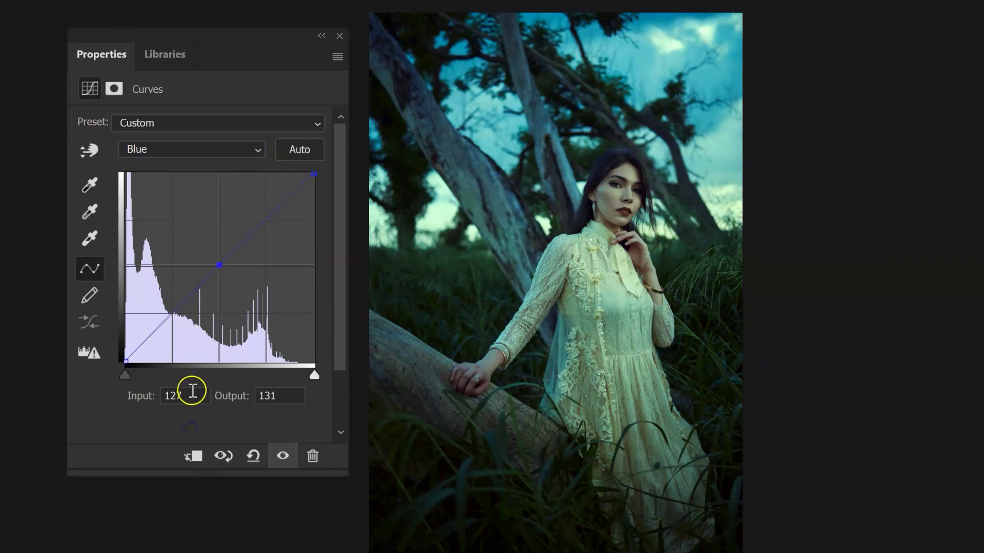
text(11)
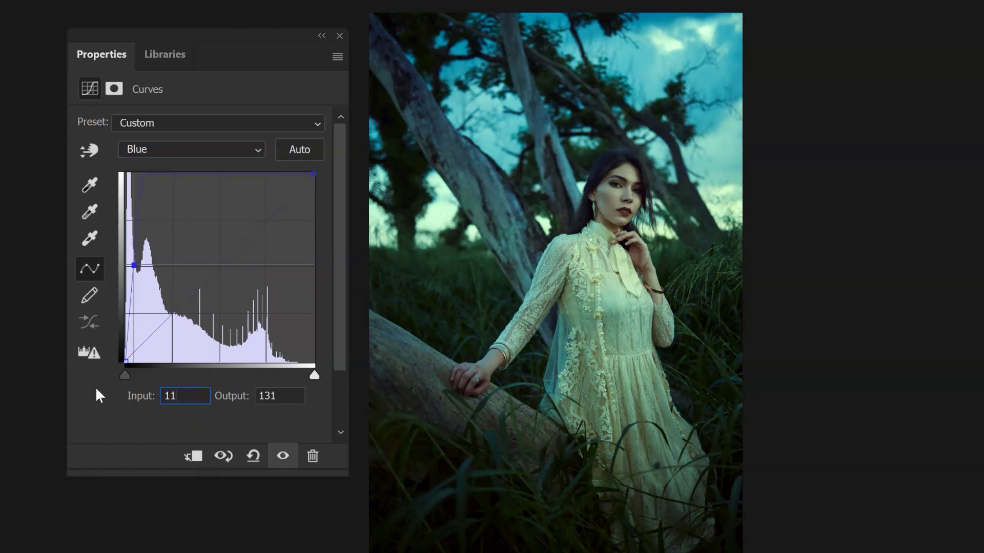
text(5)
click(285, 396)
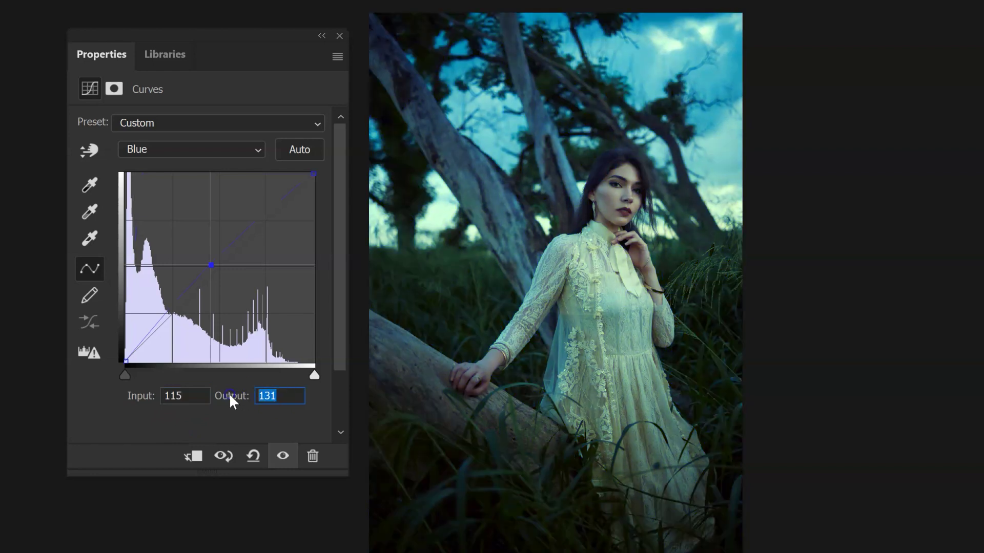
text(12)
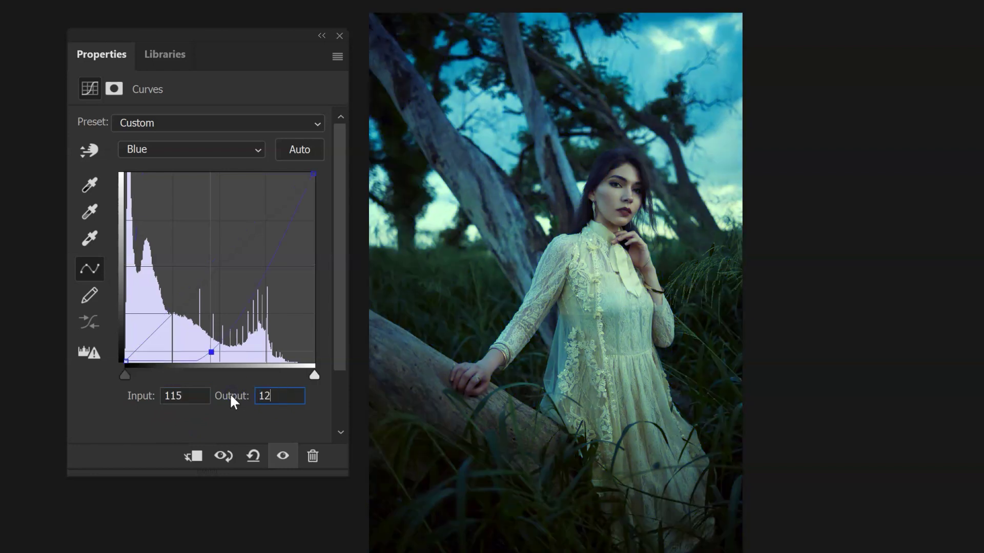
text(7)
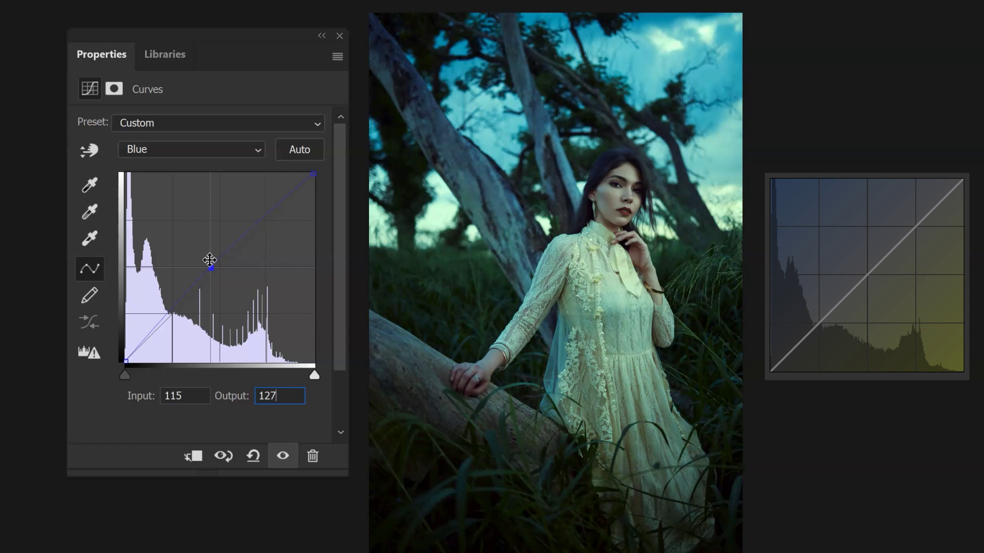
- Check the Red channel curve, then return to the Blue channel
click(223, 148)
click(213, 179)
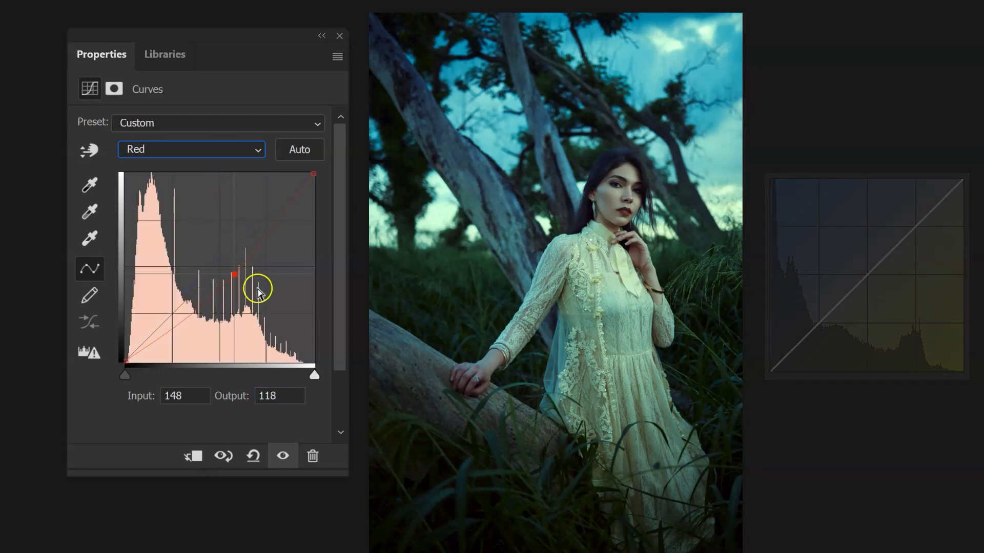
click(254, 148)
click(233, 213)
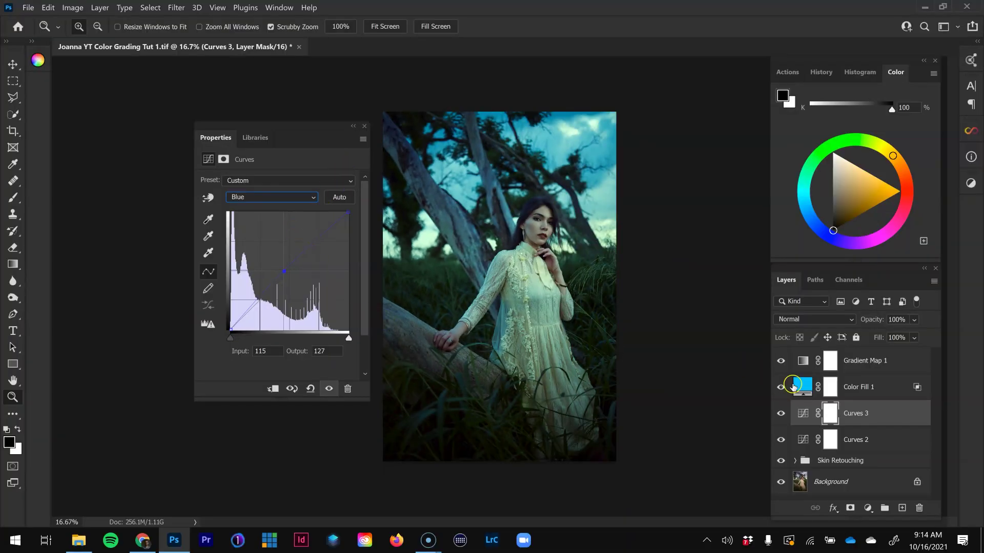
- Move Curves 3 above Gradient Map 1 to the top of the layer stack
drag(861, 419, 871, 356)
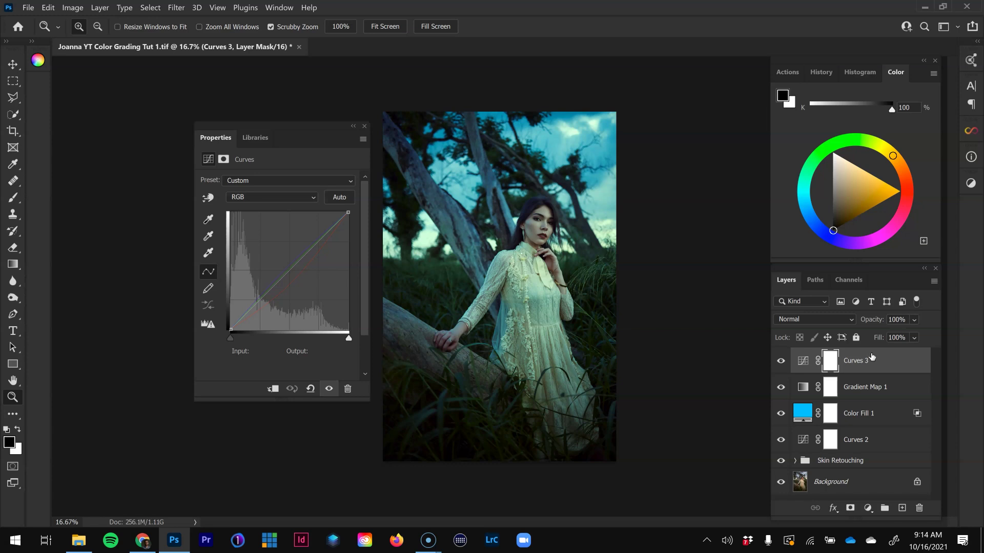
drag(858, 367, 850, 381)
click(909, 362)
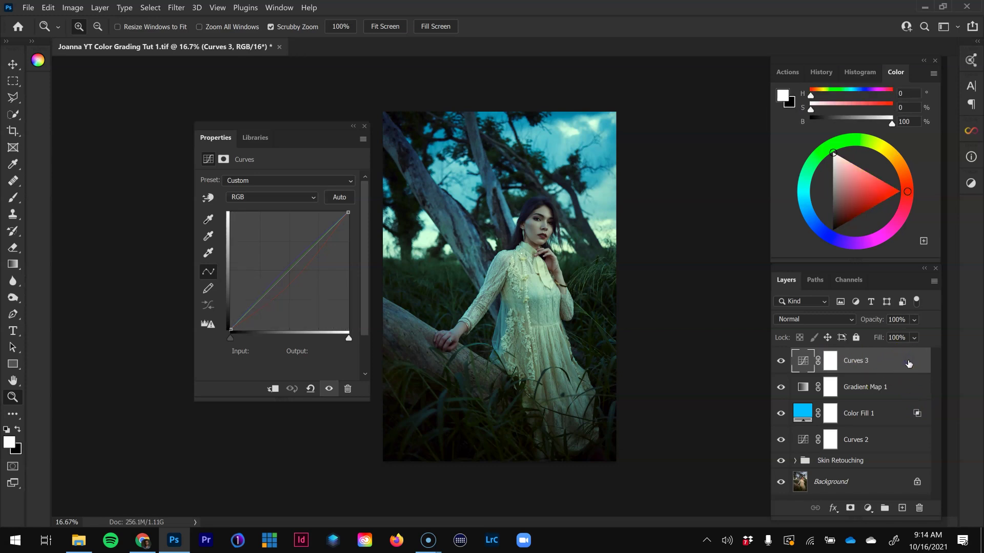
- Split Curves 3's Underlying Layer Blend If to 20/255 and 123/240, with 21% fill
double_click(909, 362)
drag(403, 128, 438, 91)
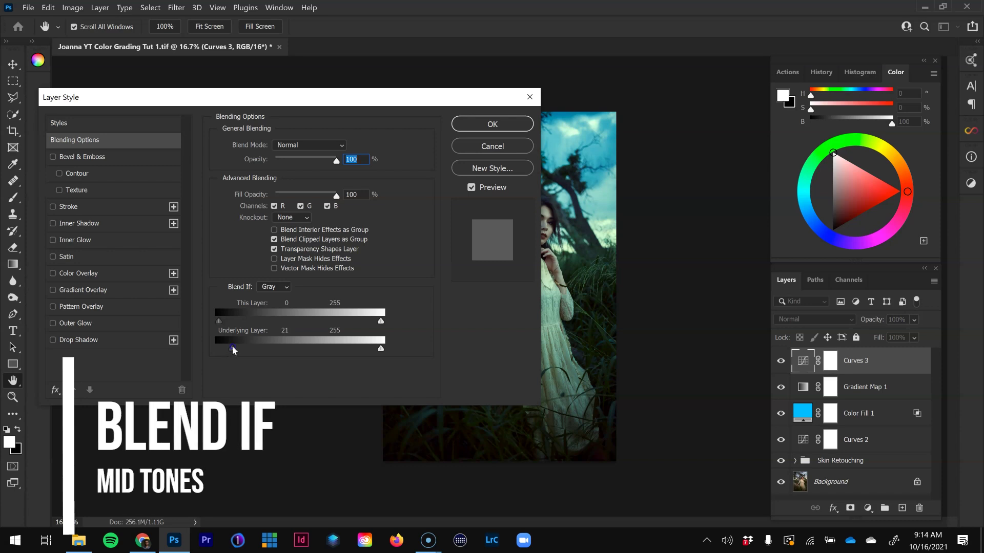
drag(231, 350, 218, 350)
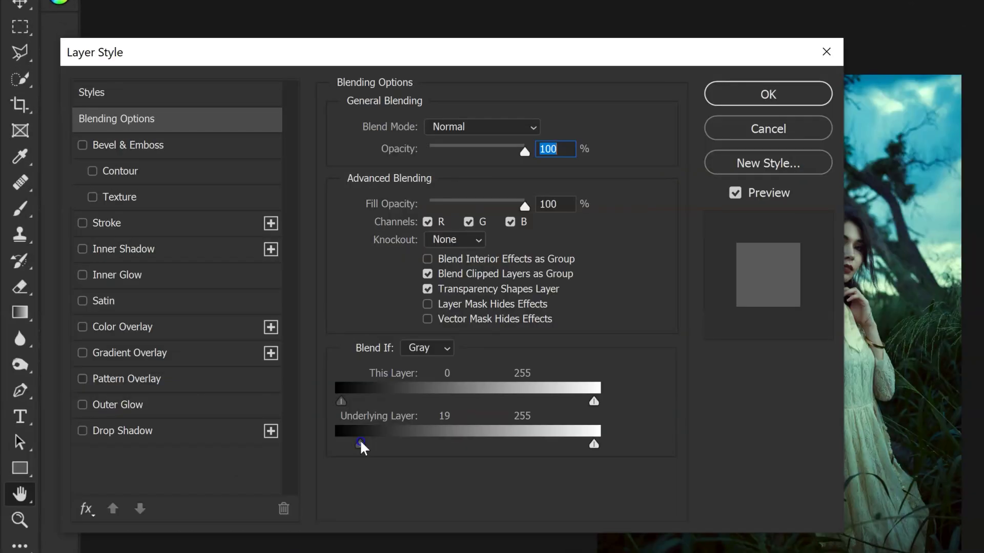
drag(230, 350, 231, 349)
key(alt)
drag(363, 444, 590, 444)
drag(582, 446, 573, 448)
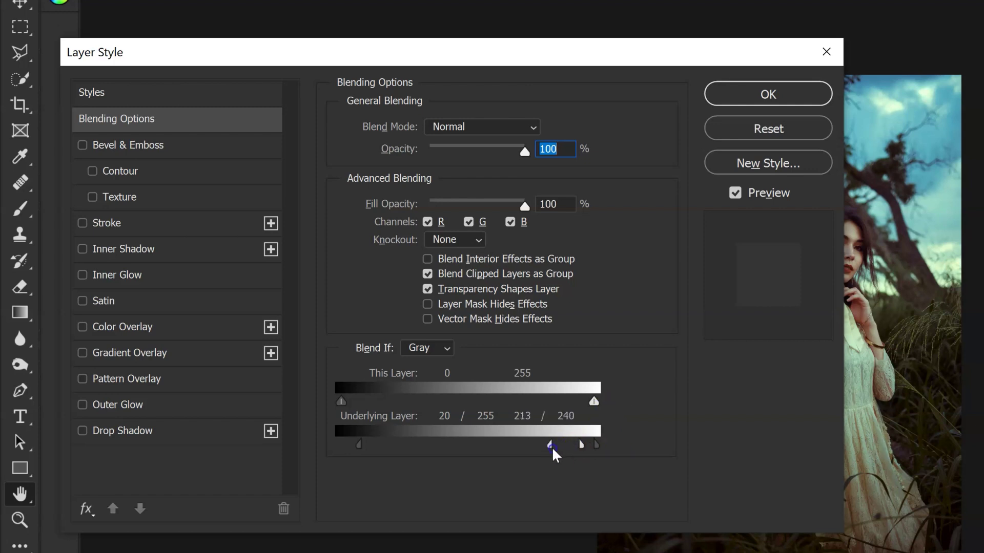
drag(499, 442, 464, 439)
drag(554, 59, 446, 97)
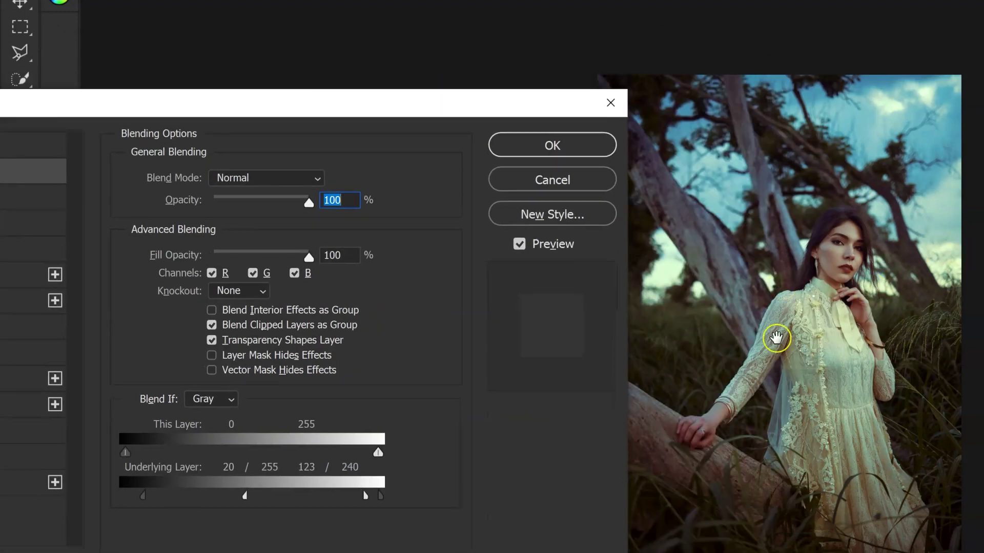
click(515, 245)
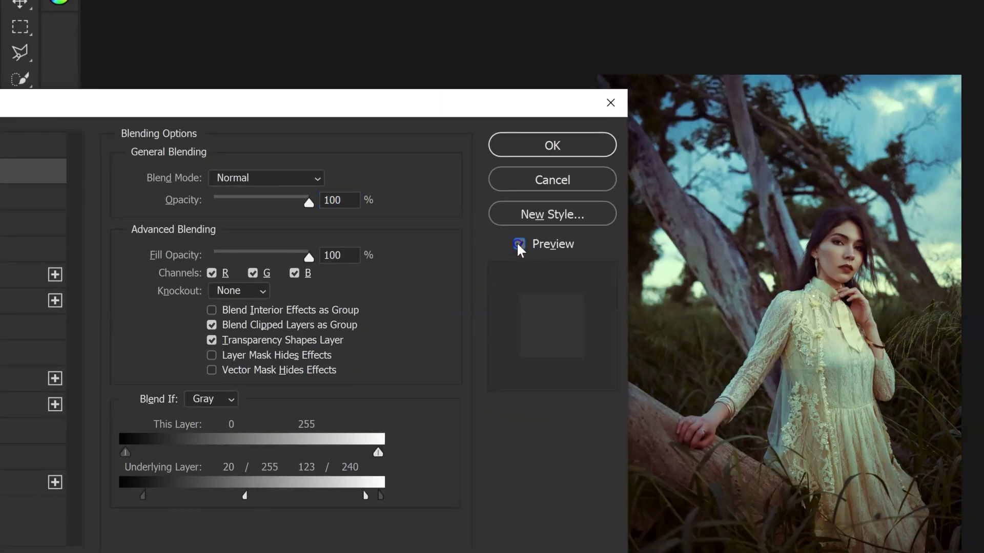
click(518, 245)
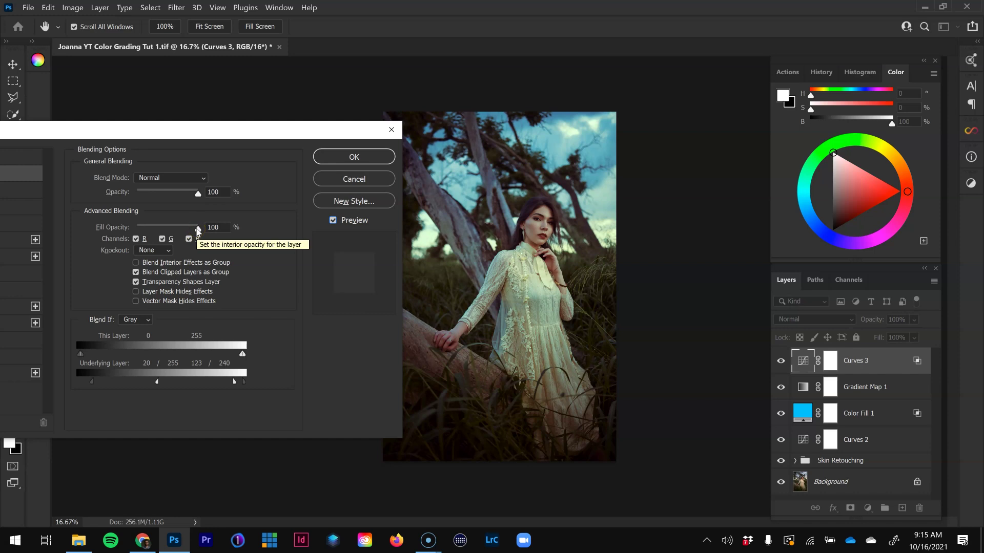
drag(198, 230, 196, 231)
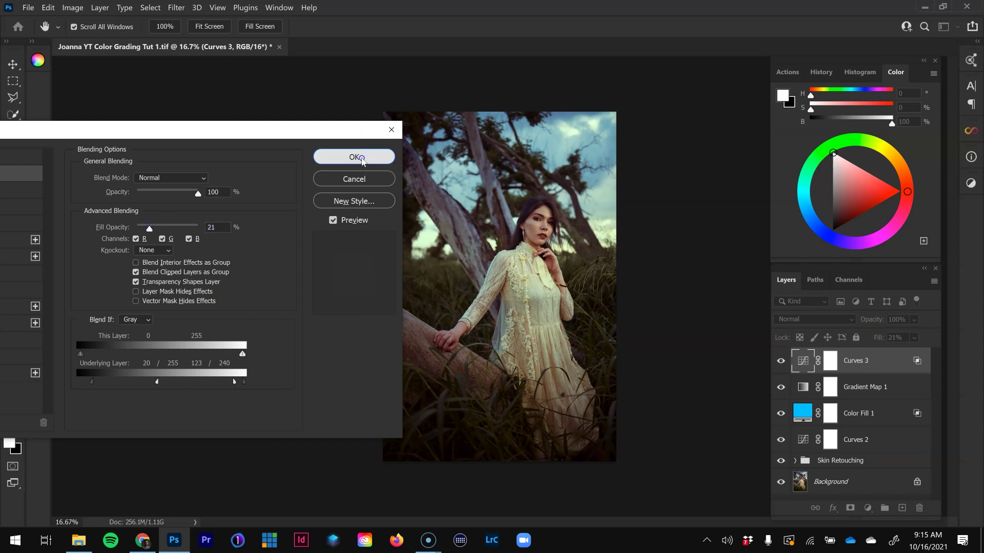
click(354, 156)
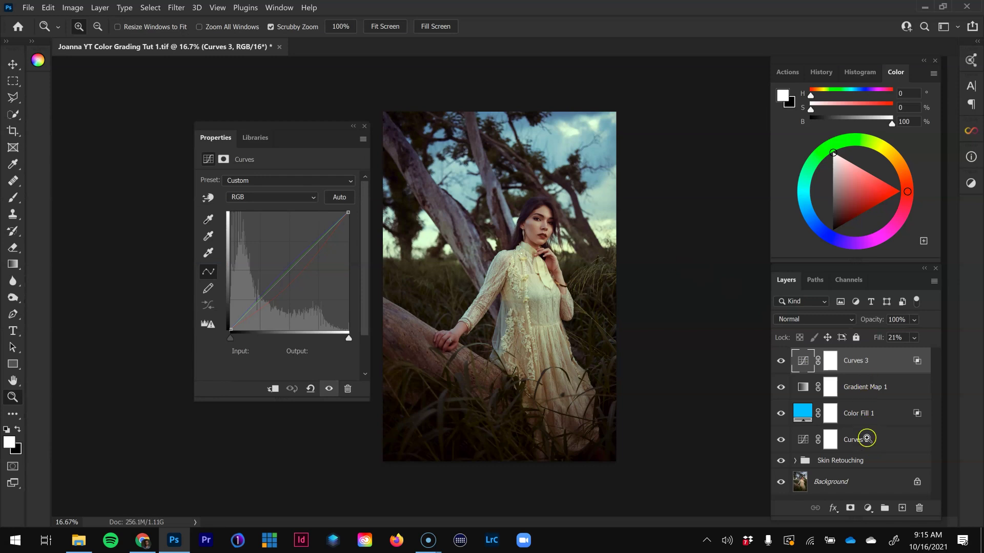
- Group Curves 2 through Curves 3 into Group 1, then toggle its visibility off and on
click(861, 436)
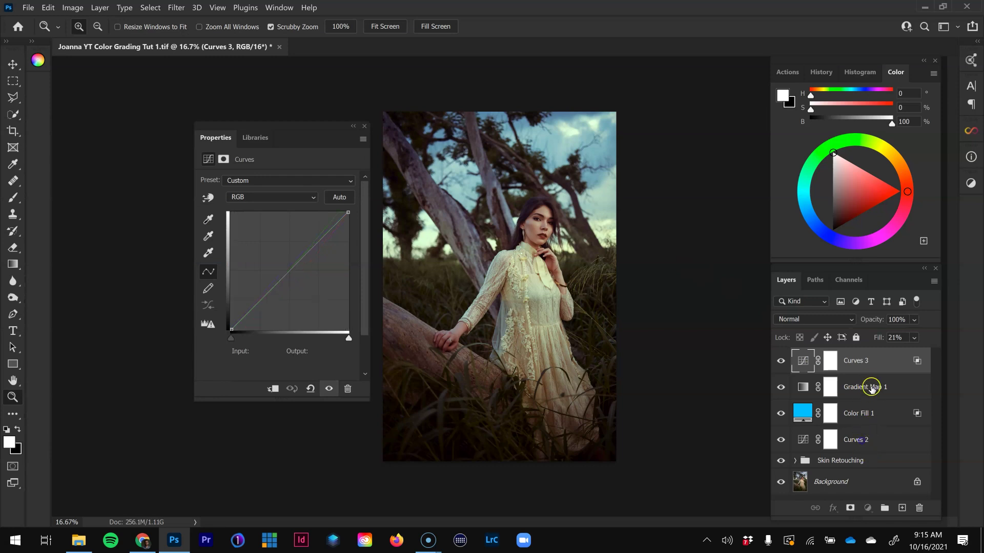
shift+click(878, 362)
key(ctrl+g)
click(828, 360)
click(781, 356)
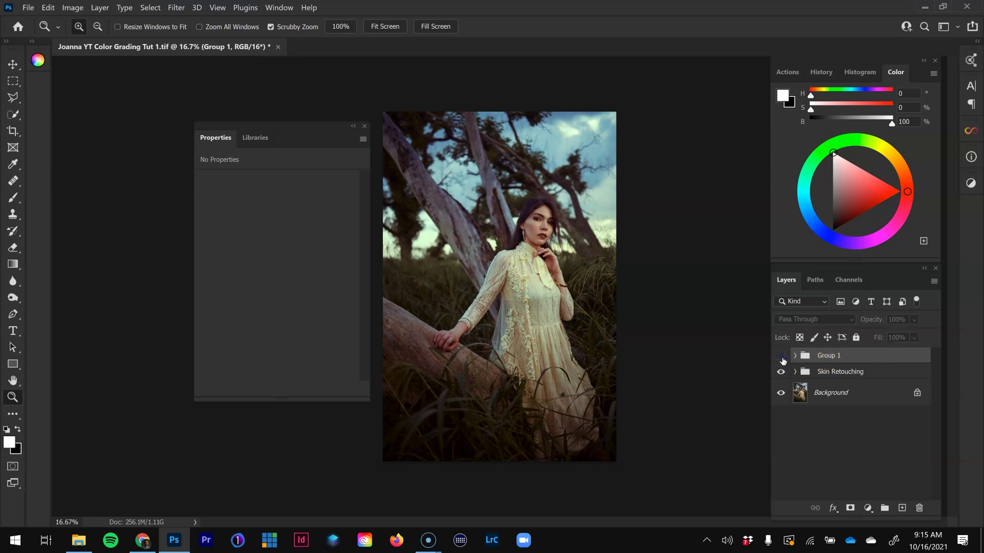
click(782, 357)
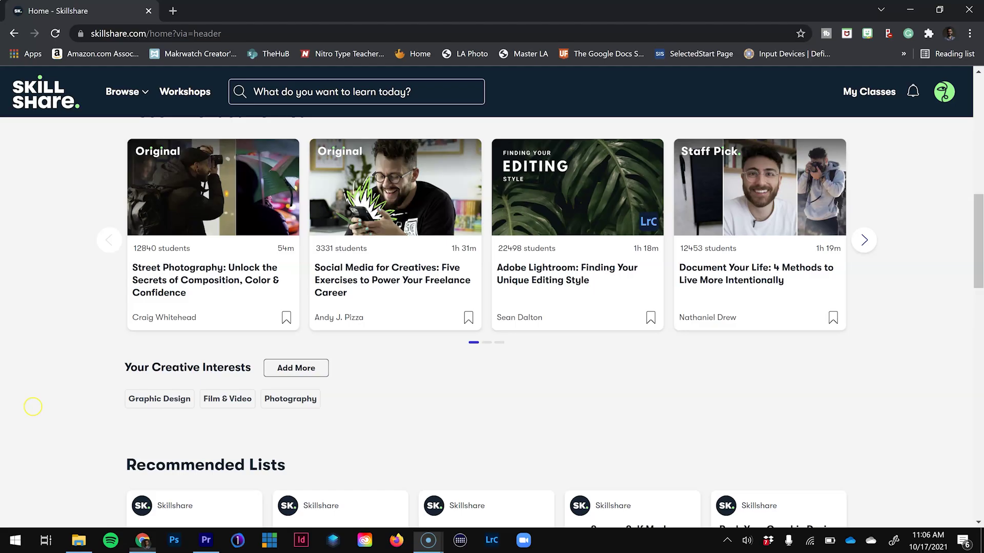
- Scroll down through the Skillshare featured Photography classes
scroll(30, 405, down, 4)
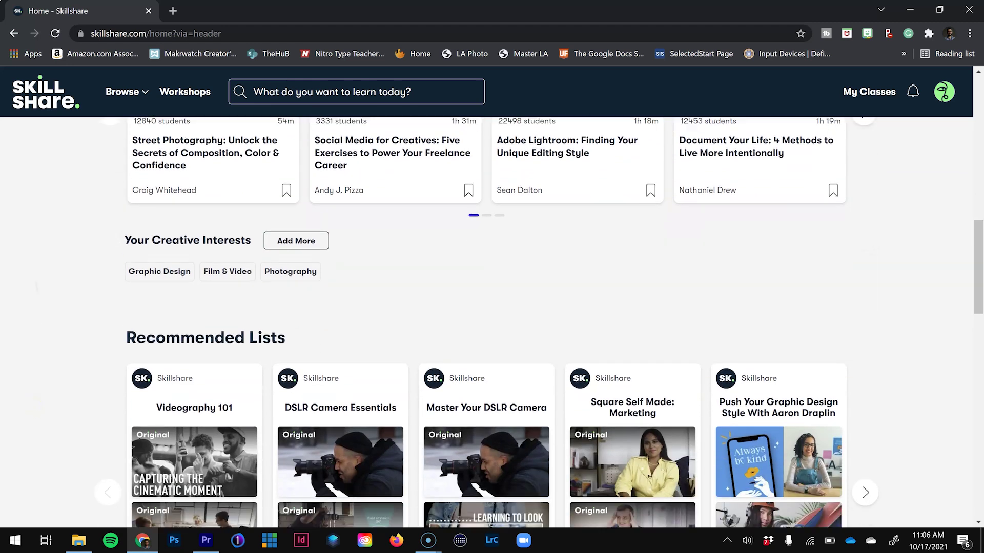
scroll(492, 323, down, 3)
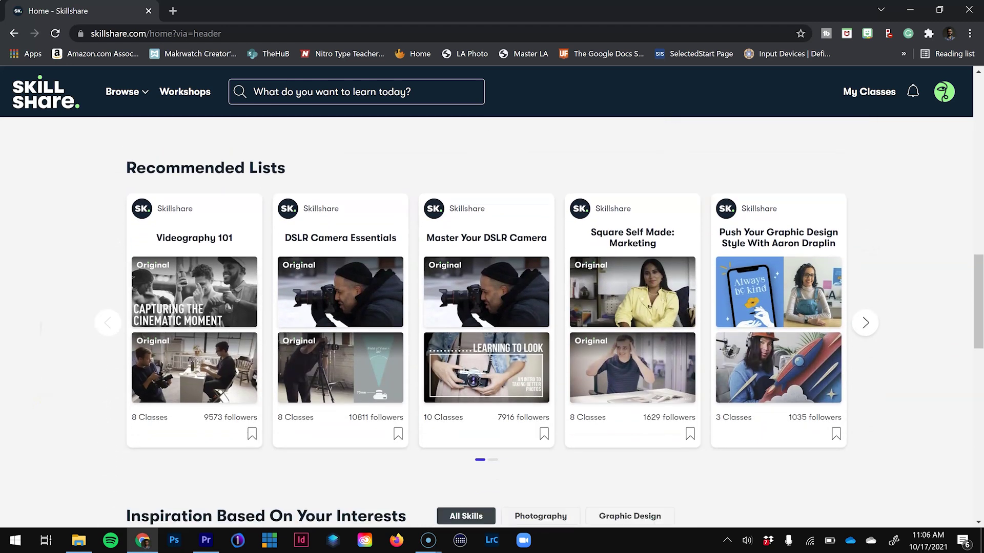
scroll(491, 328, down, 2)
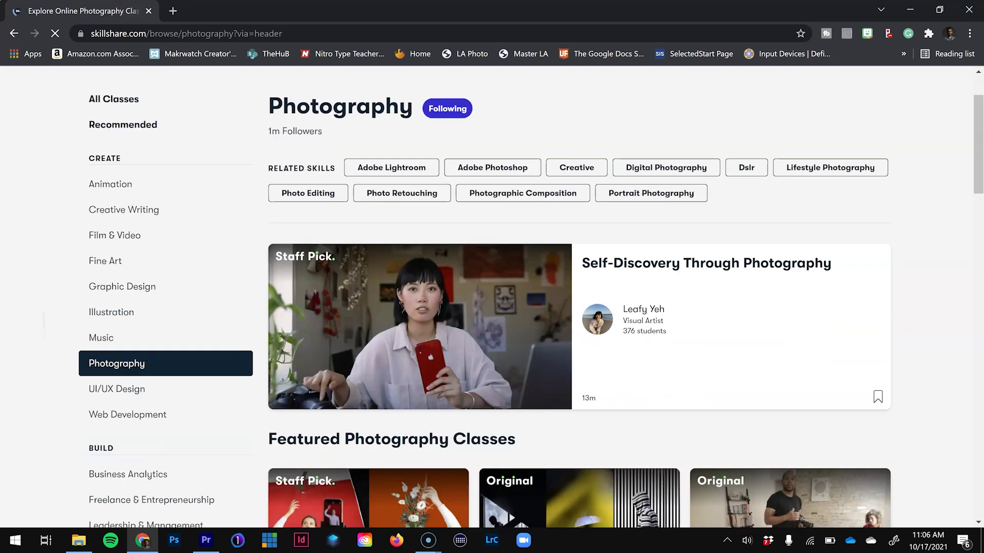
scroll(492, 328, down, 3)
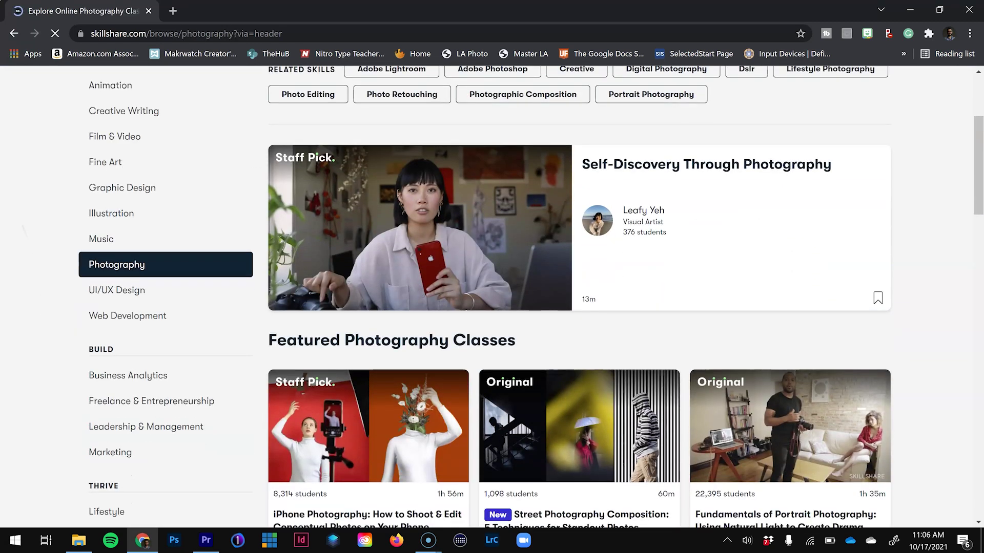
scroll(492, 323, down, 3)
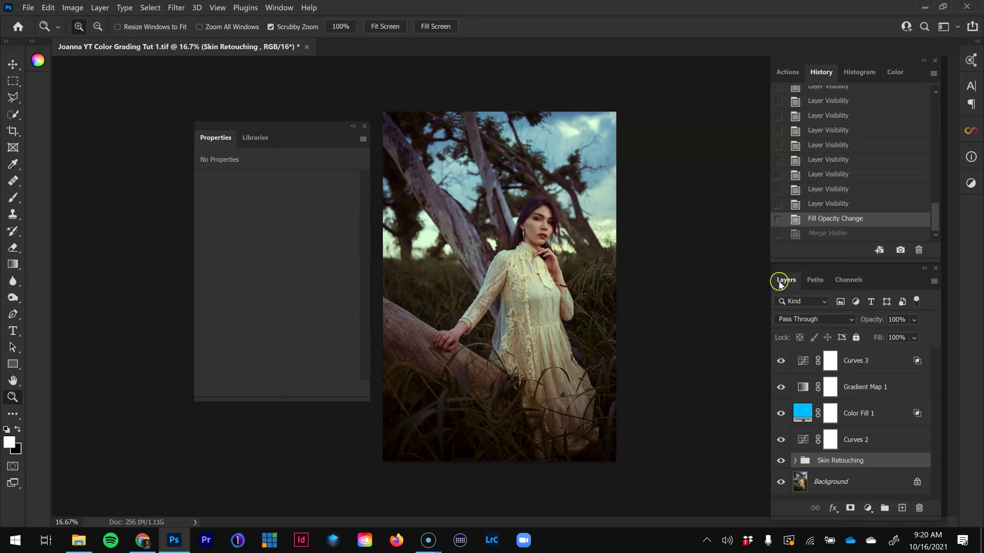
- Merge the Skin Retouching group into the Background layer, then select Curves 3
click(822, 476)
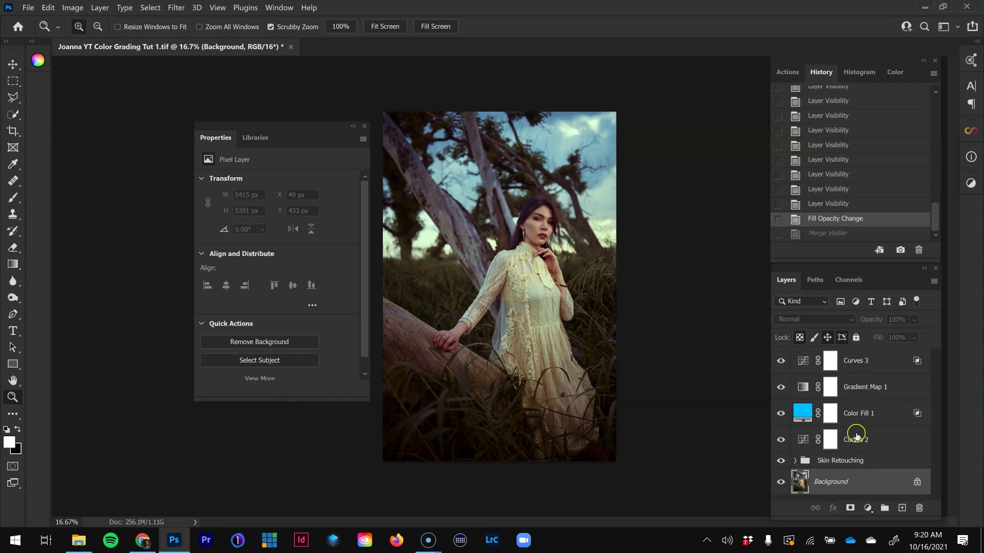
click(843, 461)
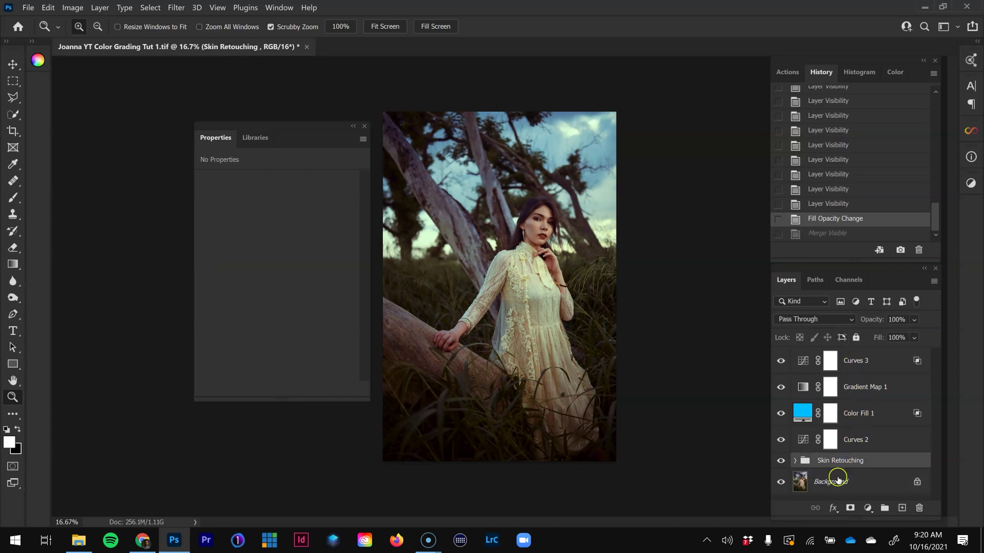
click(837, 479)
click(838, 458)
click(845, 485)
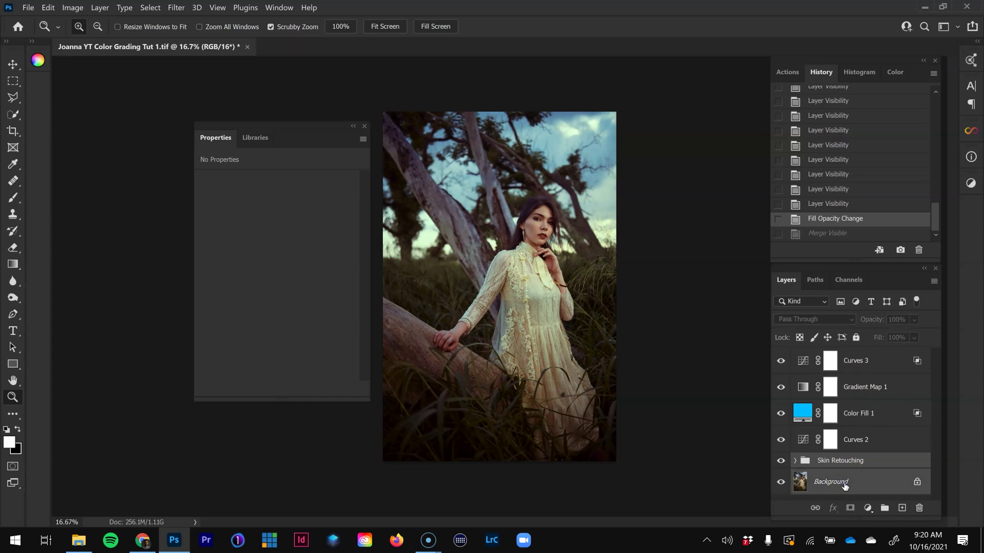
click(101, 8)
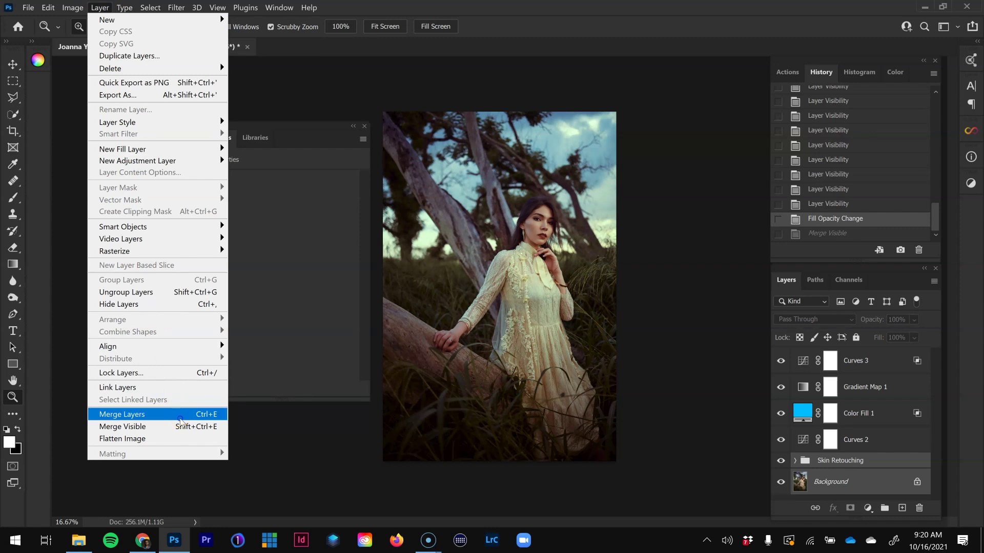
click(220, 414)
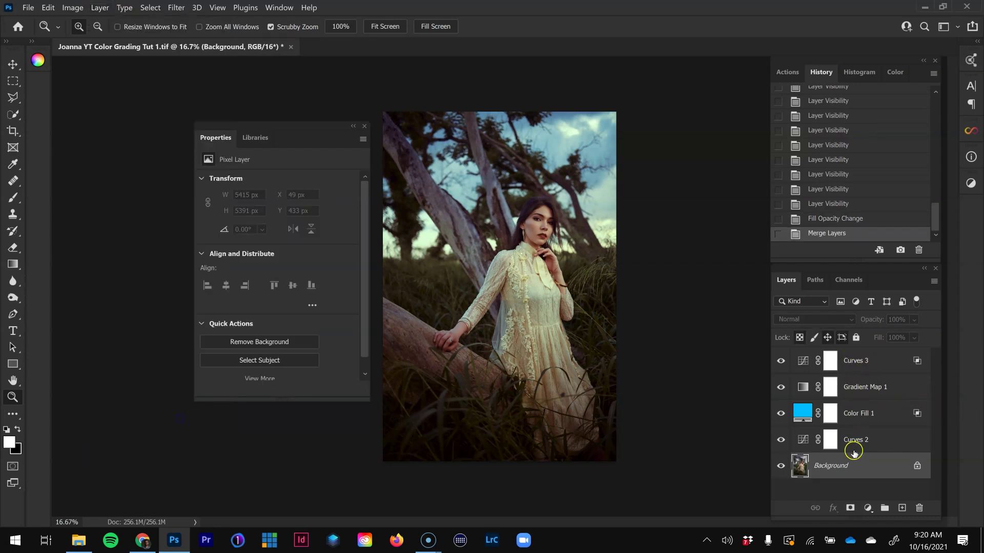
click(855, 361)
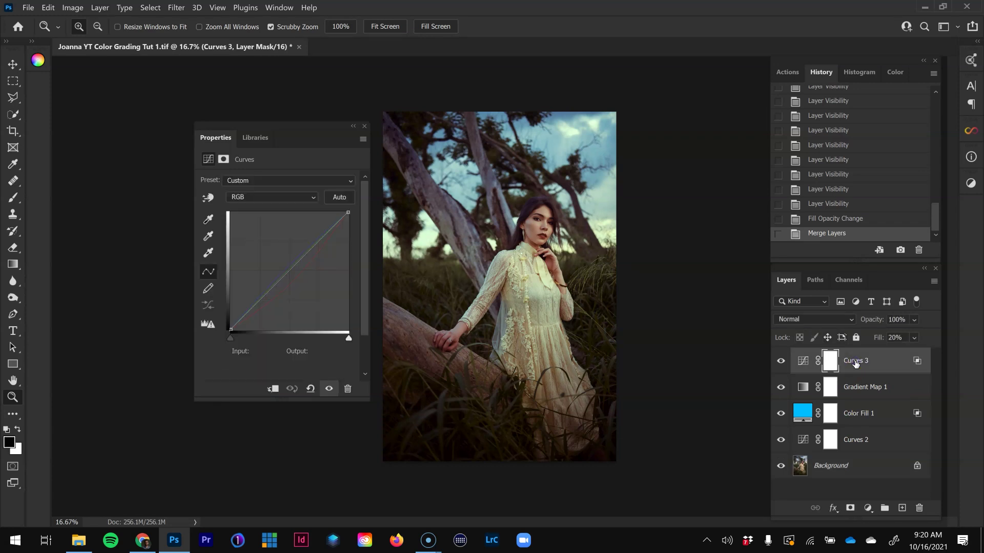
- Export the grade as a CUBE Color Lookup Table to the Desktop under a new file name
click(28, 7)
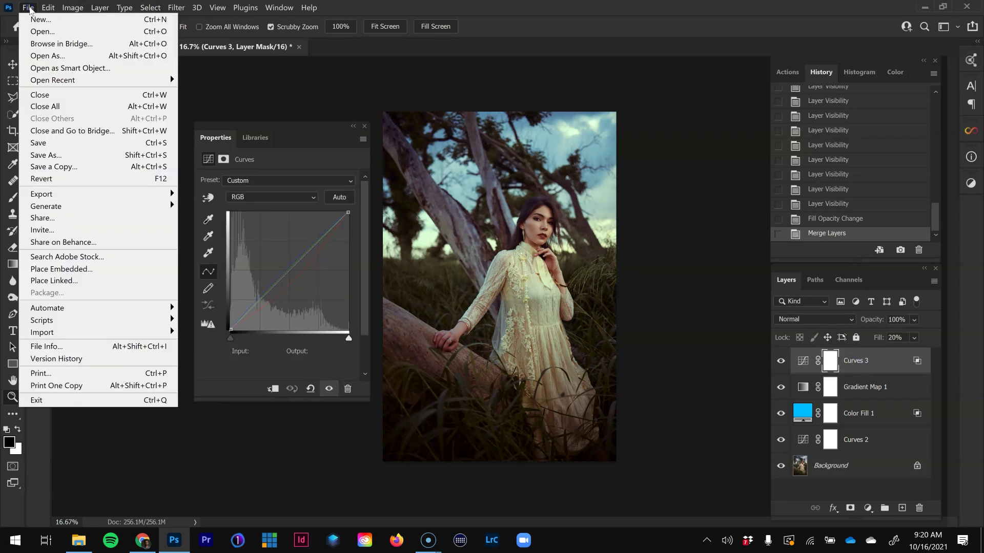
mouse_move(117, 198)
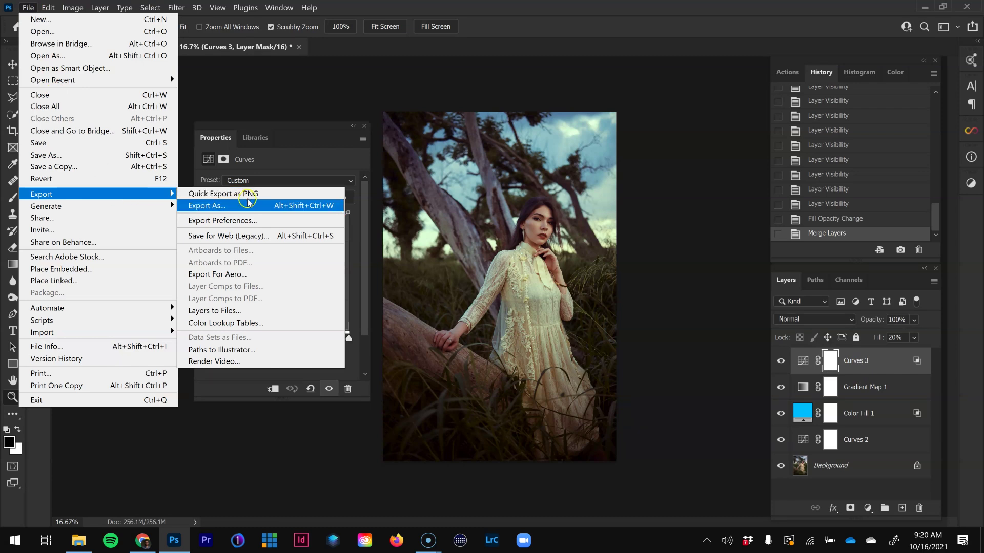
click(266, 324)
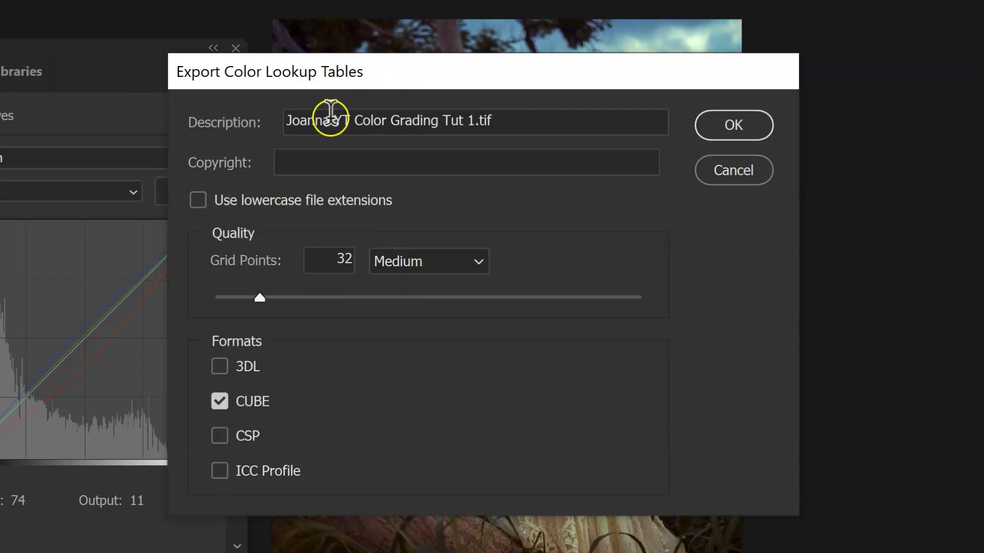
click(739, 114)
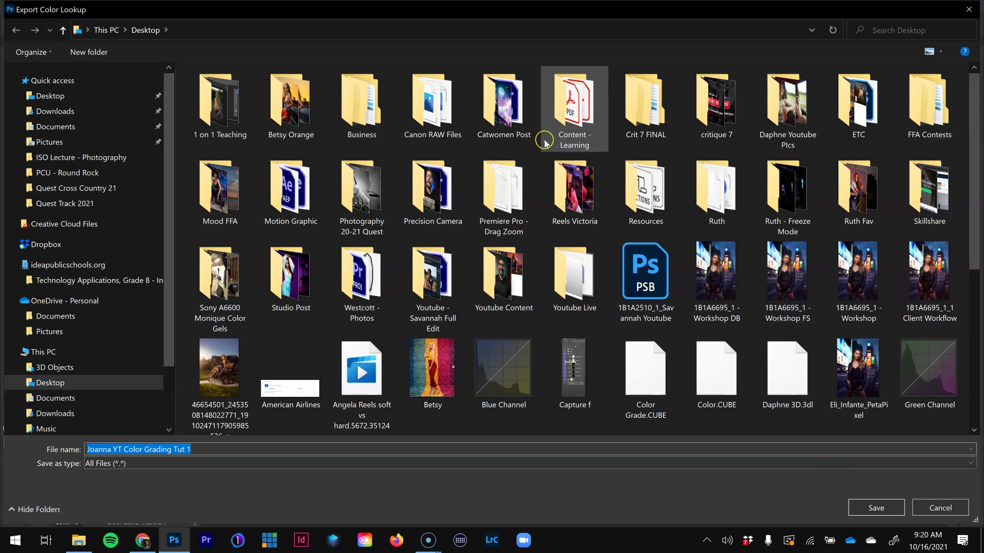
click(109, 382)
click(212, 455)
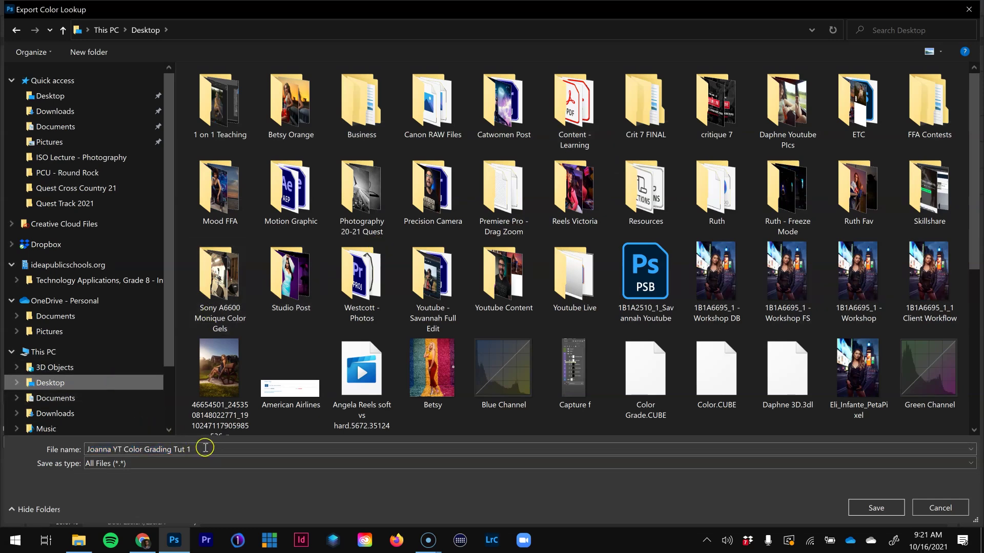
triple_click(205, 447)
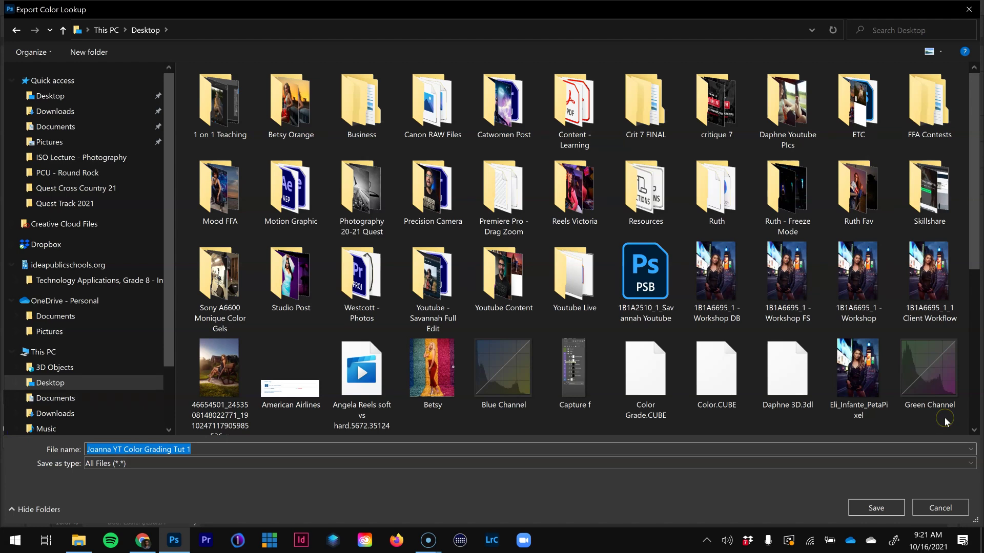
text(JOa)
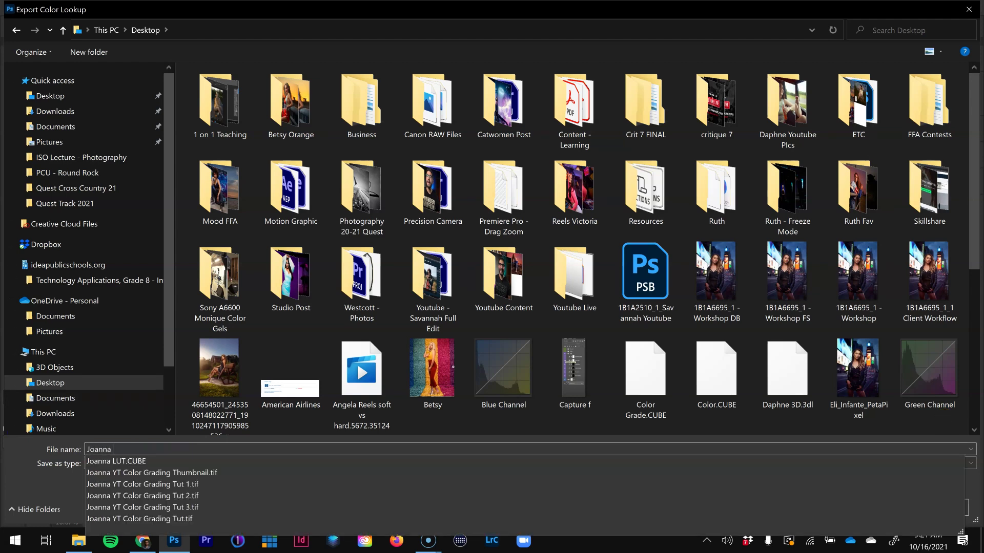
text(YT Infante)
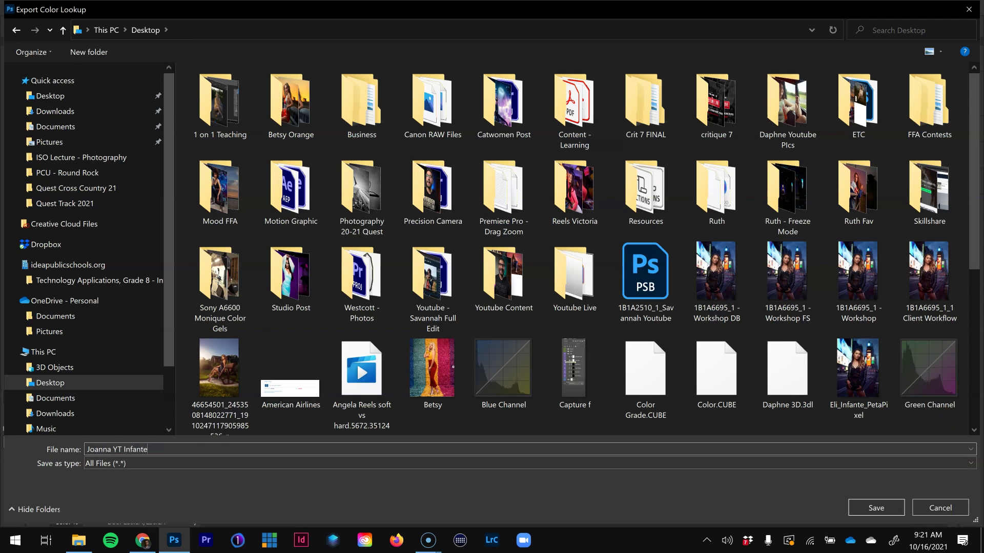
click(875, 508)
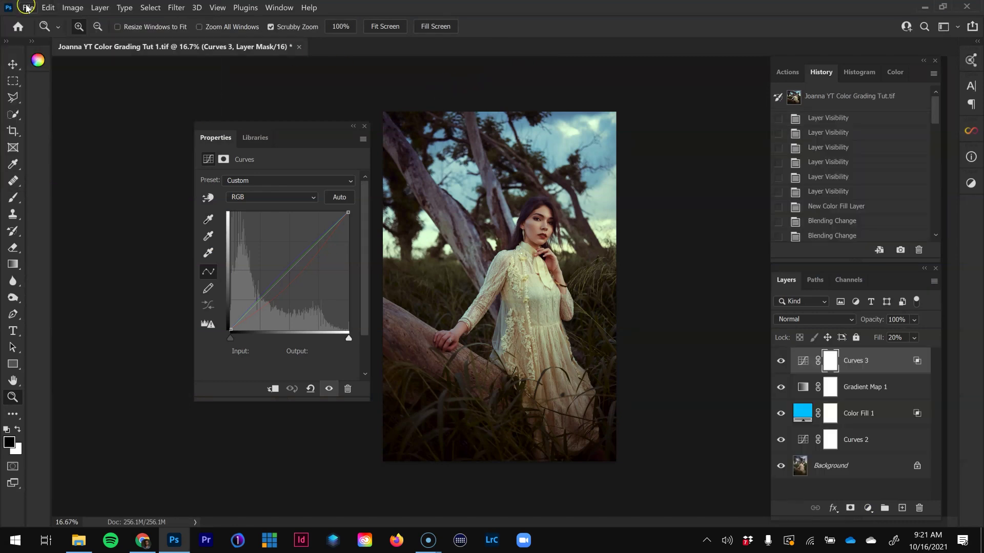
- Open the Color Grading Tut 2 and Tut 3 portrait files together from the Desktop
click(26, 7)
click(41, 31)
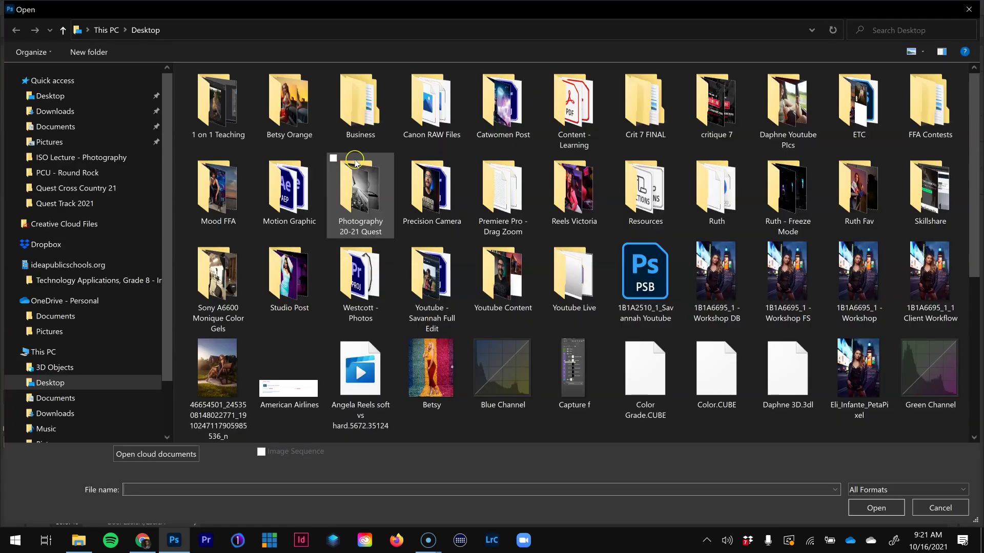
scroll(654, 425, down, 5)
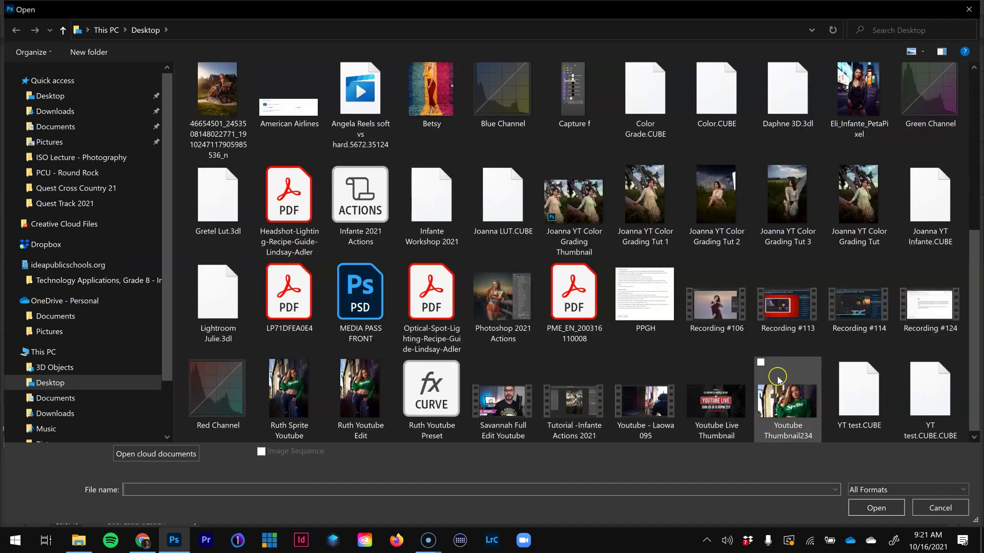
click(715, 202)
ctrl+click(790, 200)
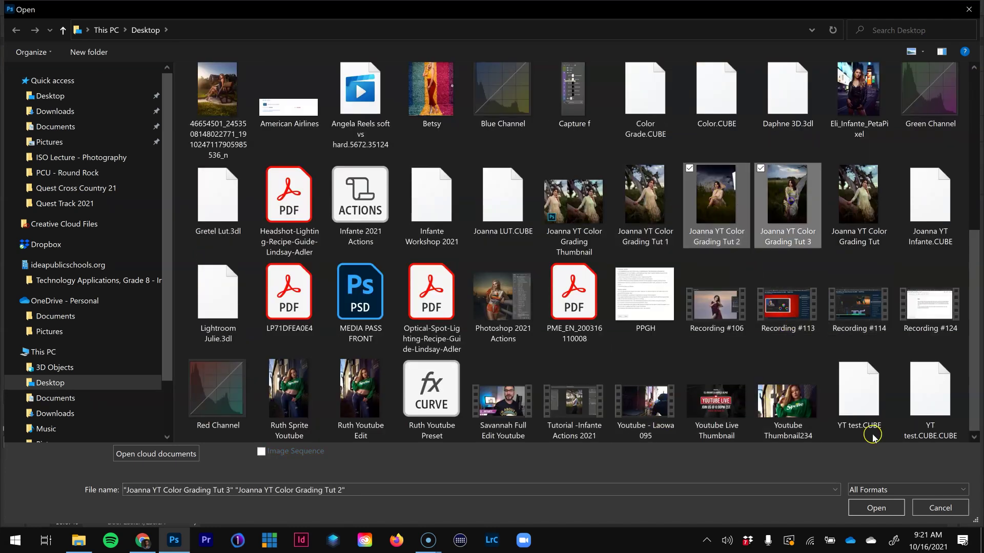
click(876, 507)
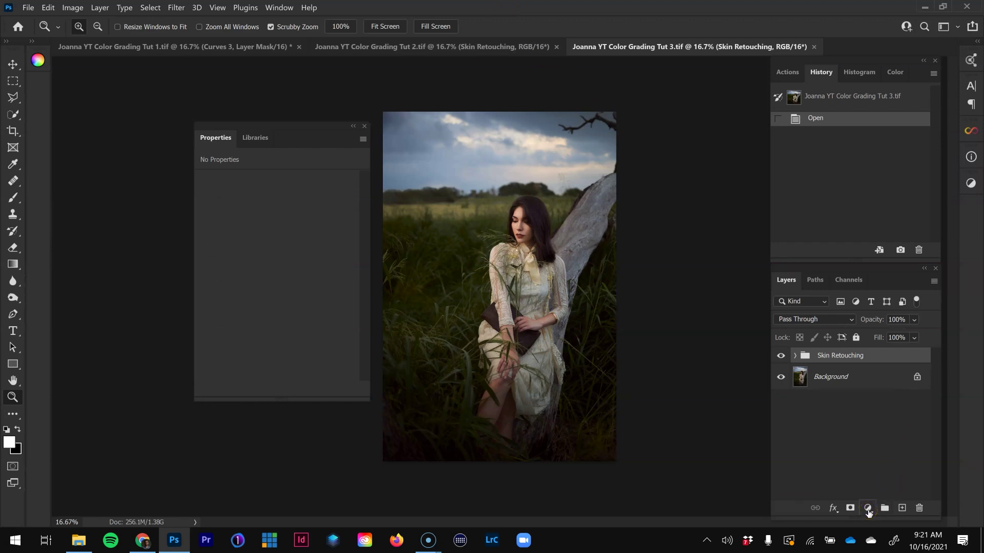
- Add a Color Lookup adjustment layer to Tut 3 that loads the exported .CUBE 3D LUT
click(867, 508)
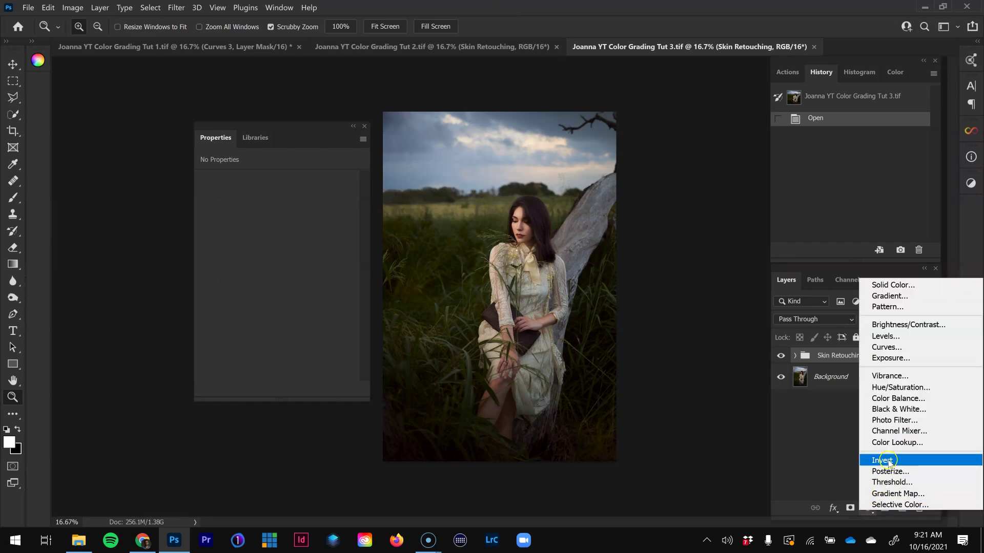
click(892, 442)
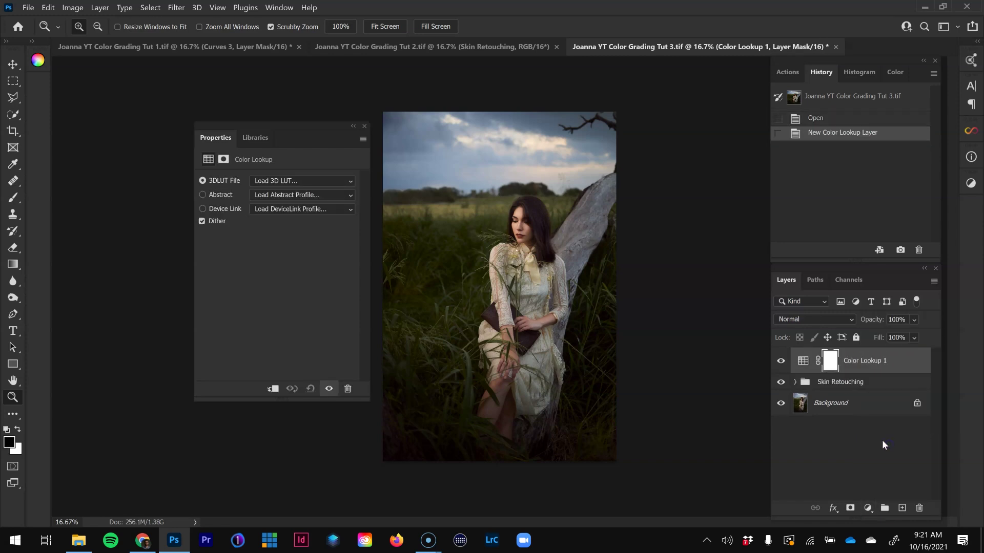
click(297, 181)
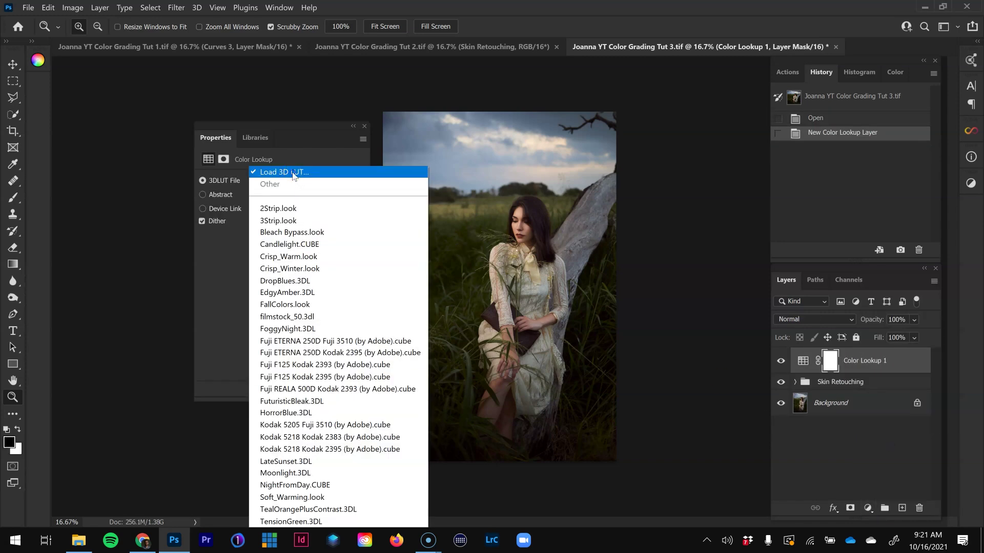
click(285, 172)
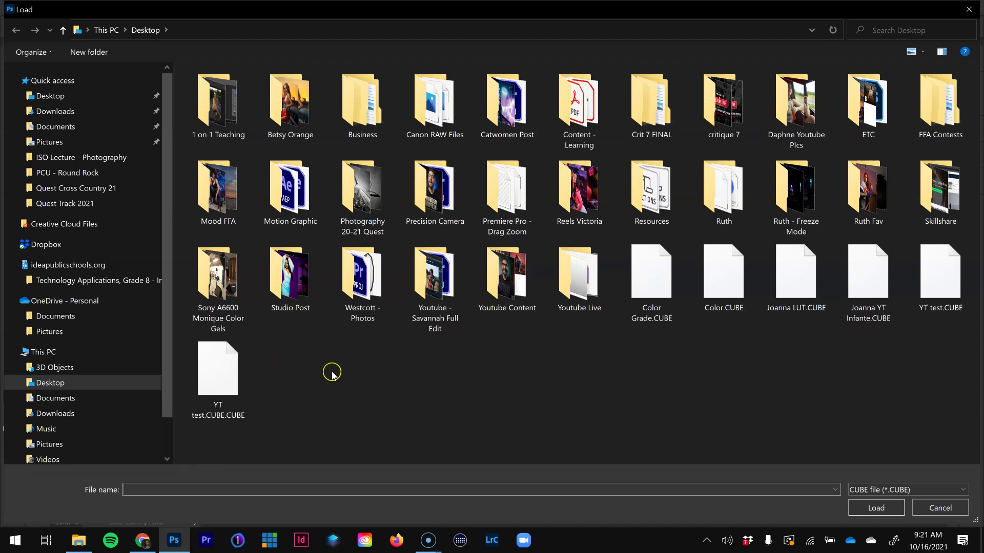
double_click(864, 283)
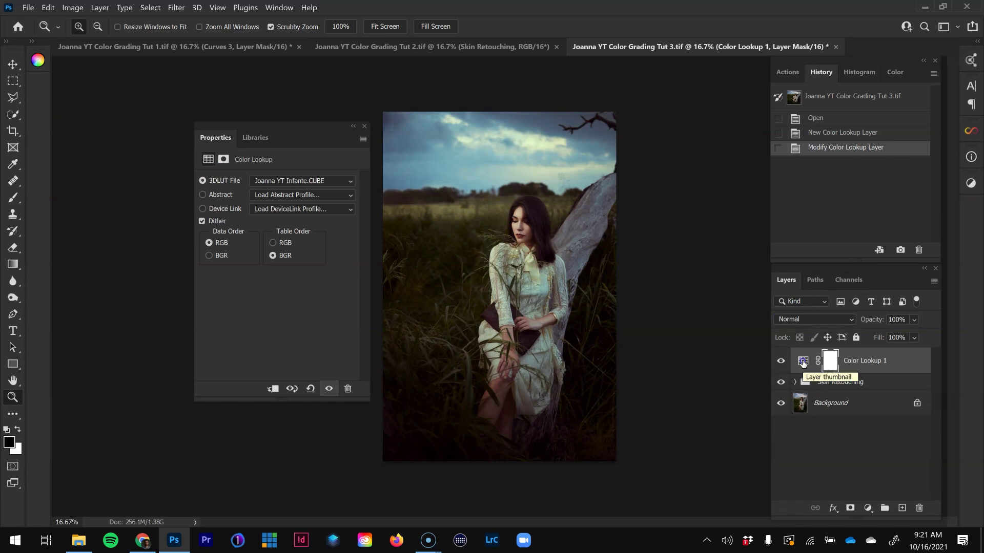
- Set the lookup layer's fill to about 55%, toggling it to compare before and after
click(914, 338)
click(925, 352)
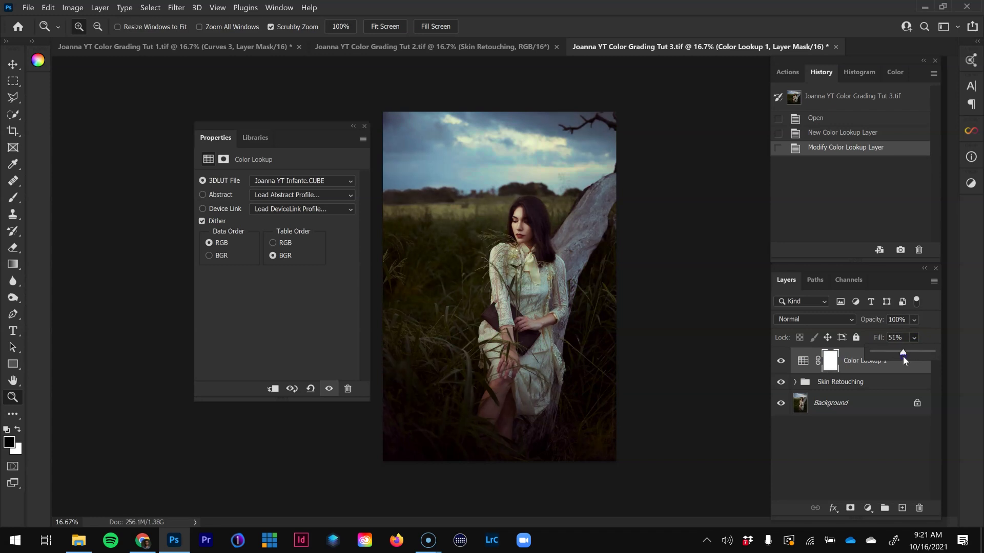
drag(902, 355, 902, 356)
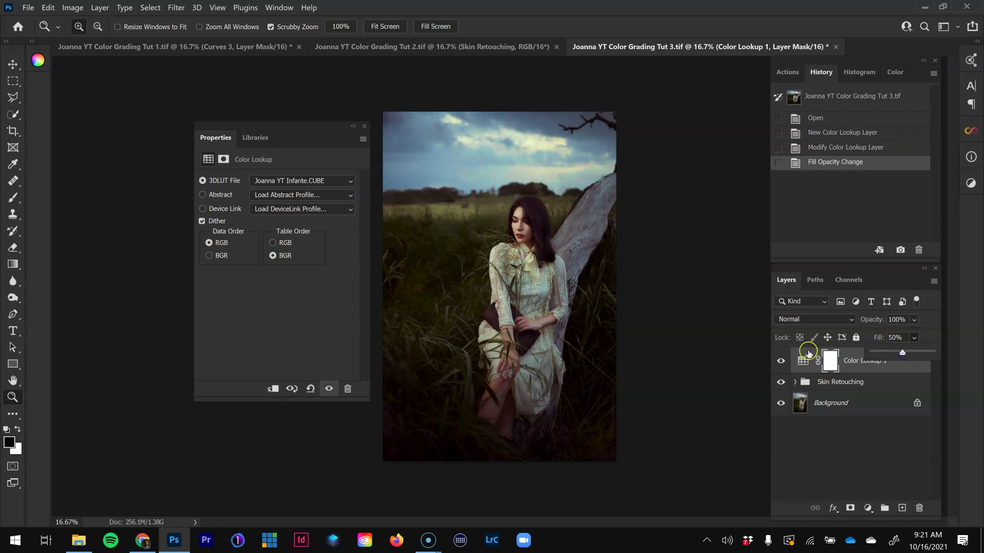
click(780, 361)
click(781, 361)
click(780, 361)
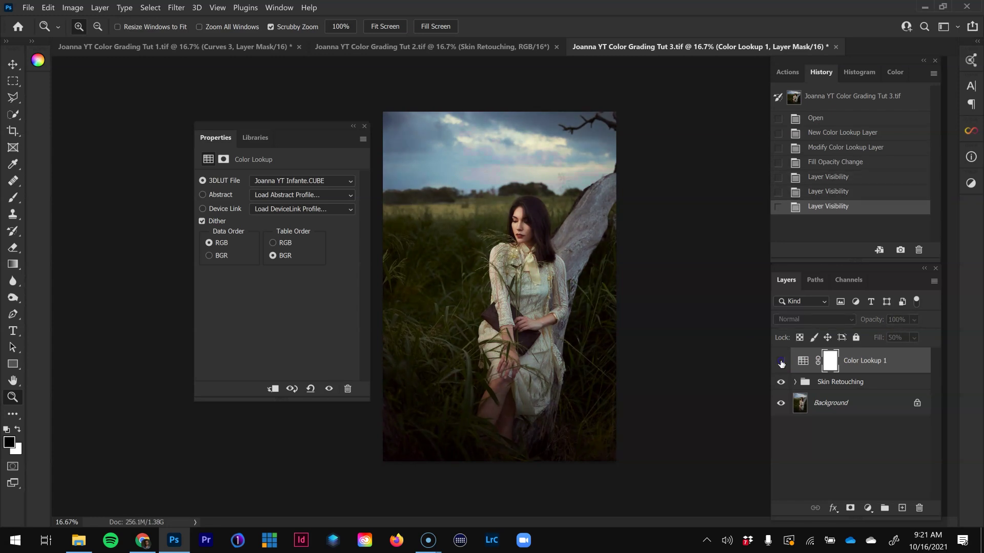
click(781, 361)
click(913, 338)
drag(903, 353, 904, 355)
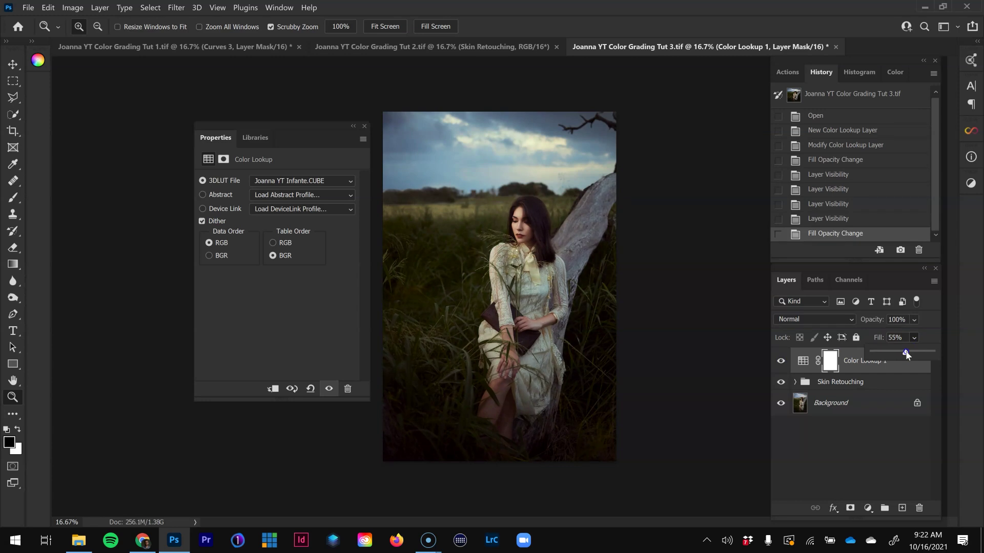
click(344, 46)
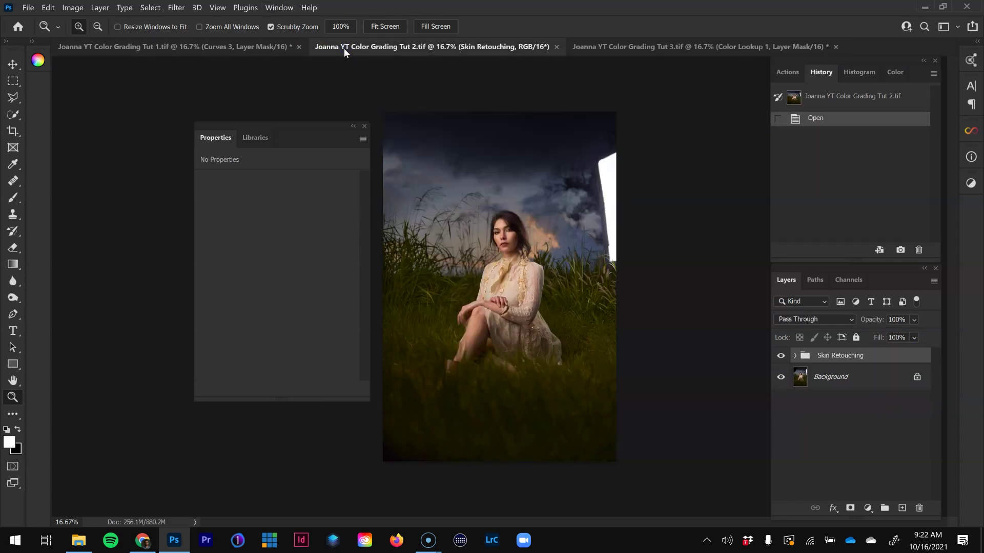
- Add a Color Lookup layer to Tut 2 loading the exported .CUBE LUT, with fill lowered toward 59%
click(868, 508)
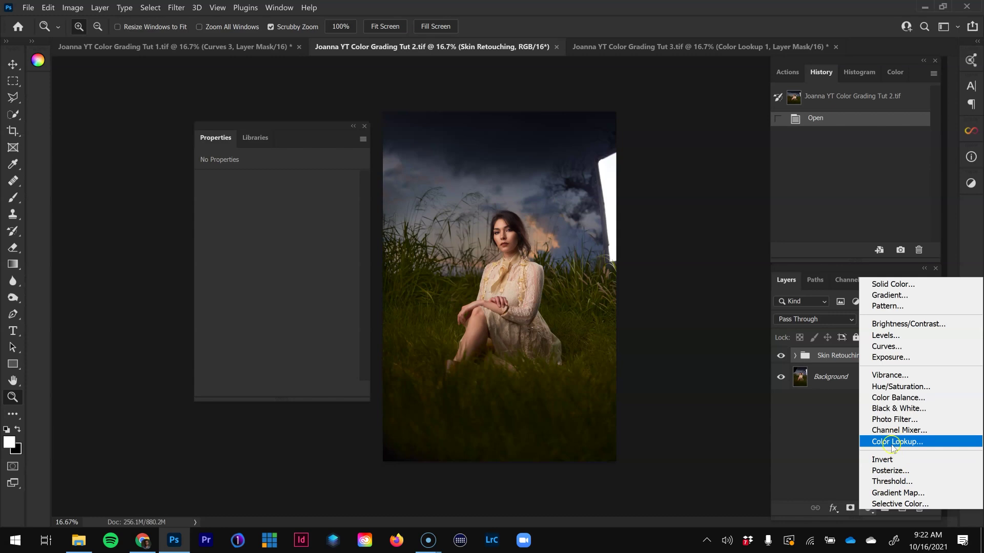
click(892, 444)
click(286, 181)
click(287, 177)
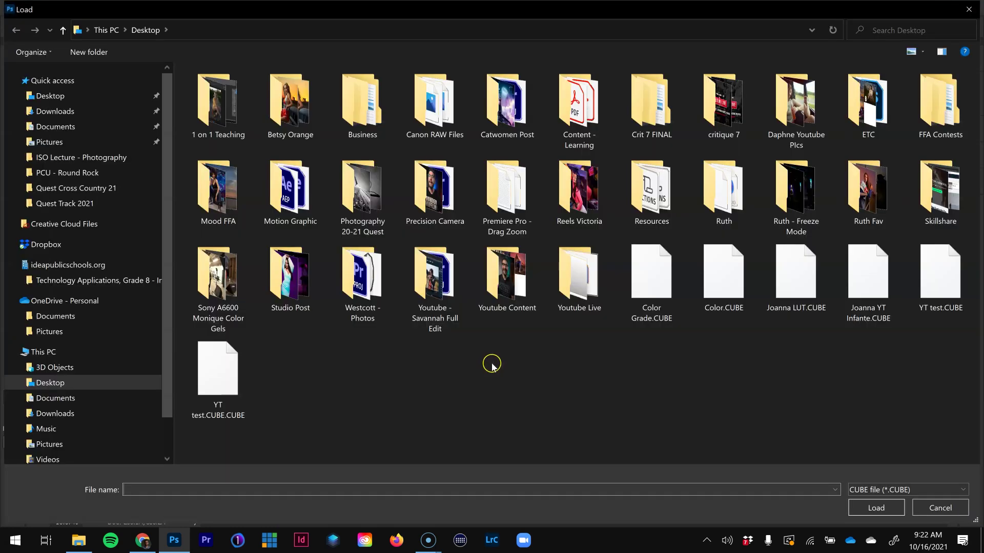
double_click(880, 285)
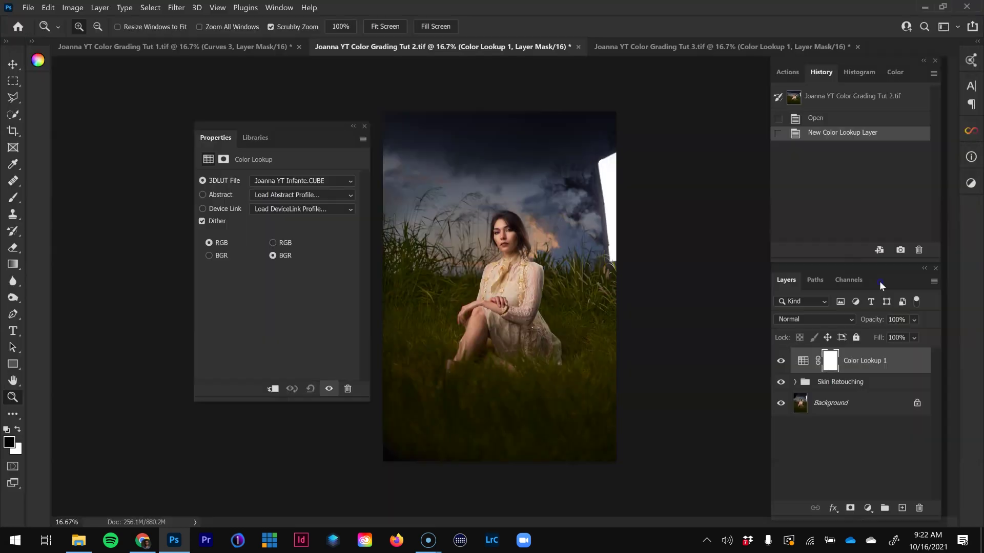
click(914, 337)
drag(933, 351, 925, 354)
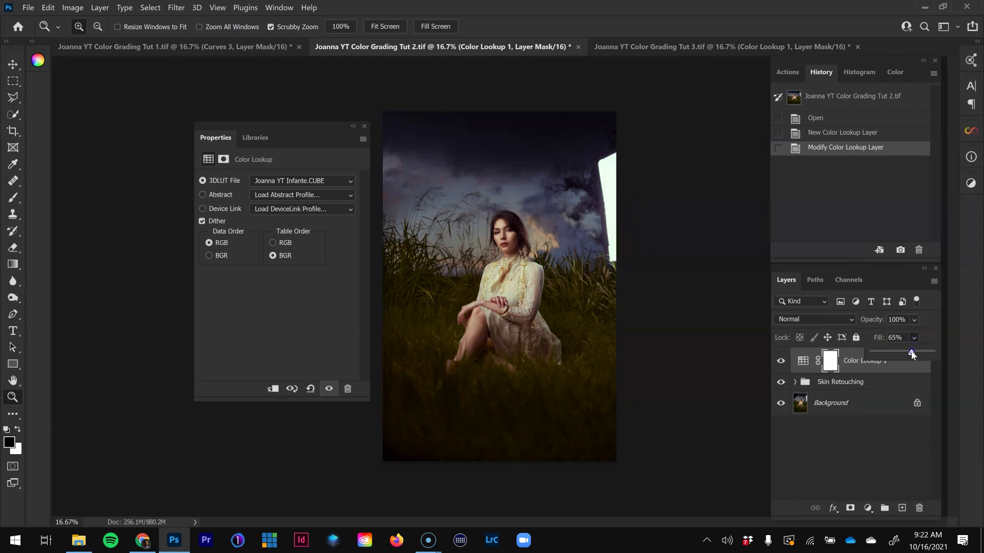